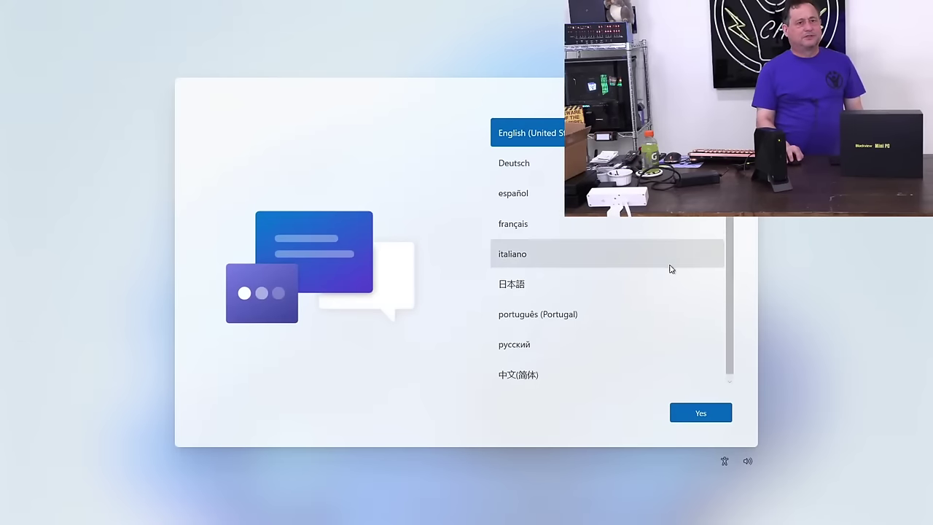
Step: Accept English (United States), the United States region and the suggested keyboard layout, and skip adding a second layout
{"action": "left_click", "coordinate": [692, 416]}
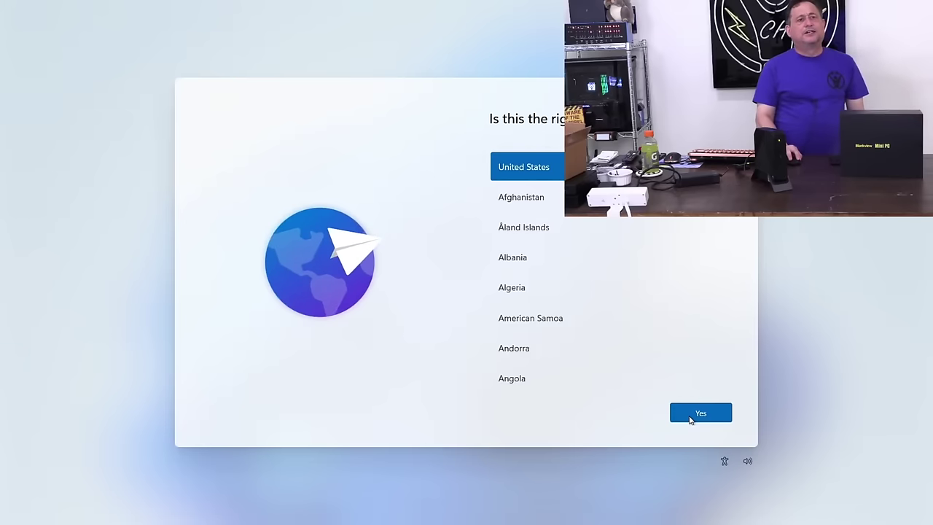
{"action": "left_click", "coordinate": [691, 419]}
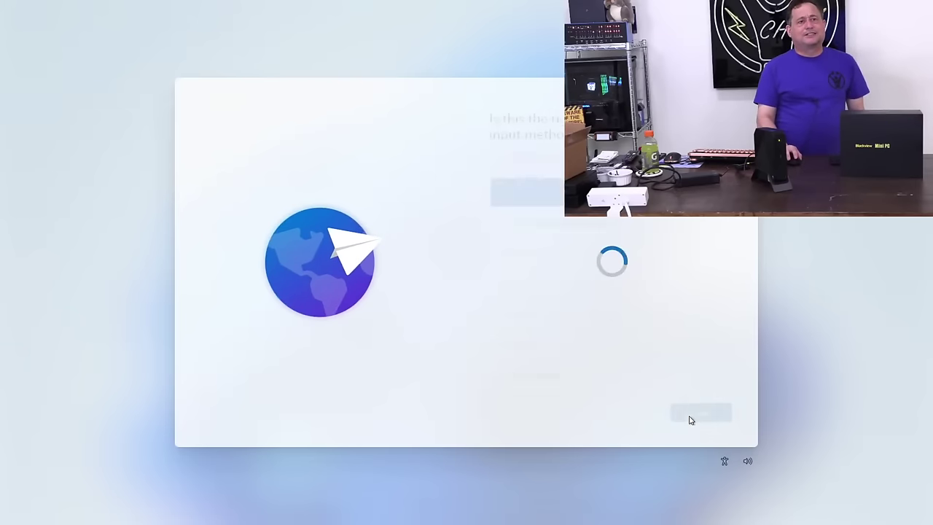
{"action": "left_click", "coordinate": [691, 419]}
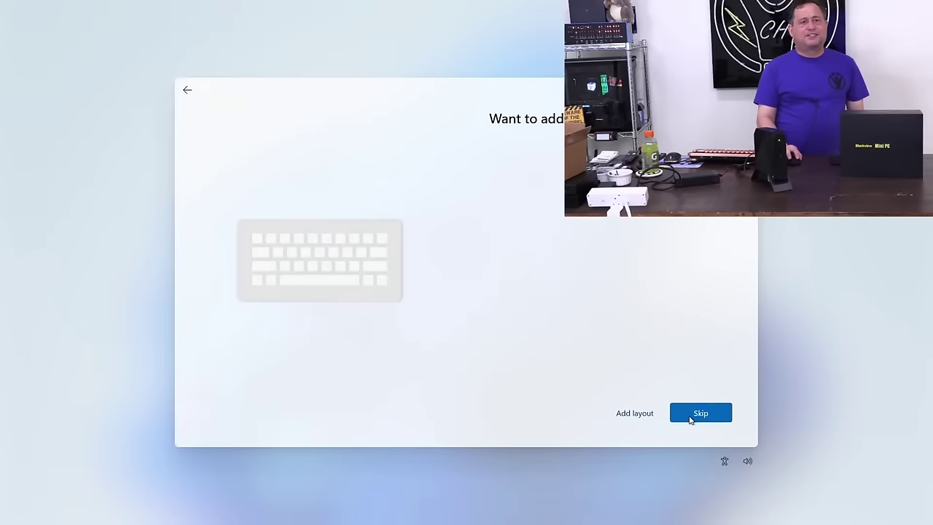
{"action": "left_click", "coordinate": [691, 419]}
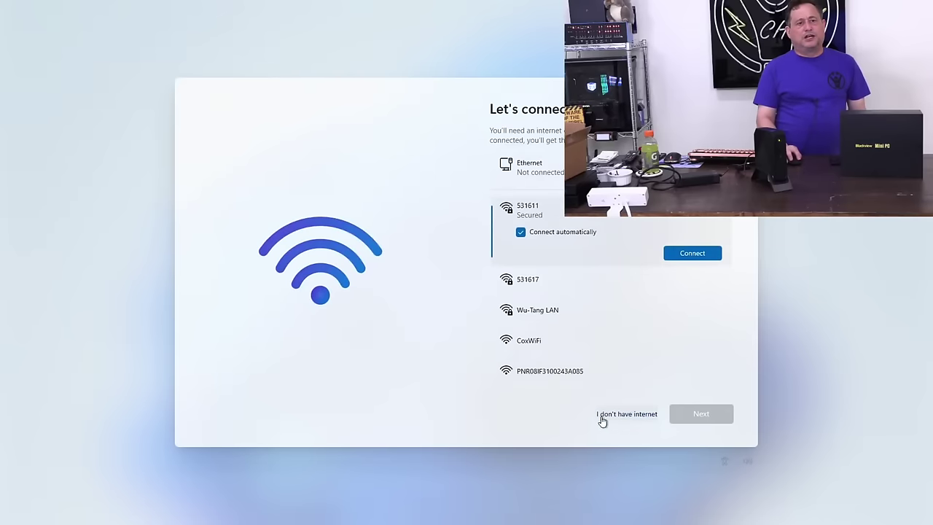
Step: Continue with limited setup without connecting to the internet
{"action": "left_click", "coordinate": [615, 415]}
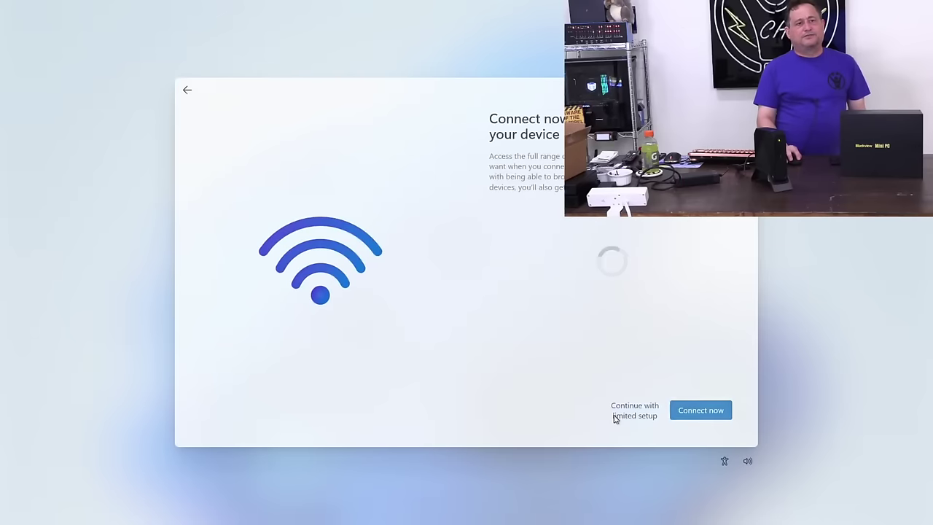
{"action": "left_click", "coordinate": [620, 415]}
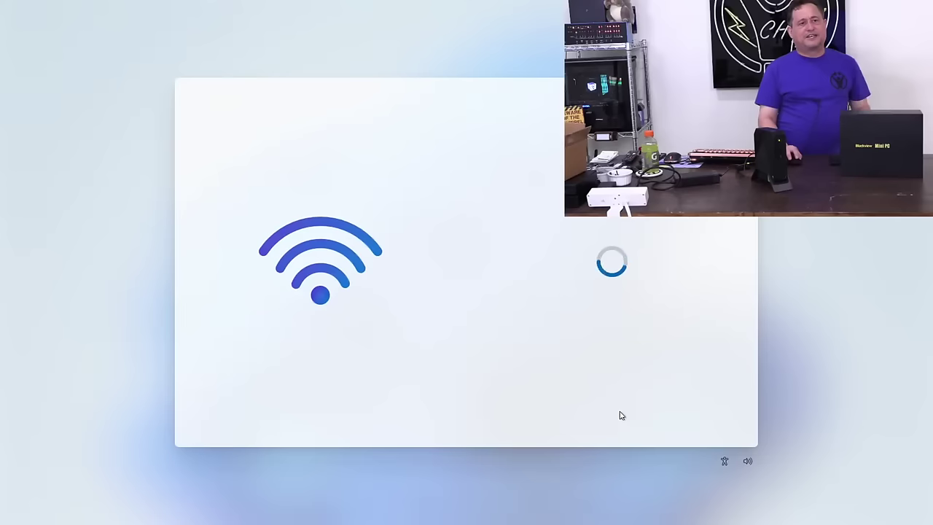
{"action": "left_click", "coordinate": [674, 412]}
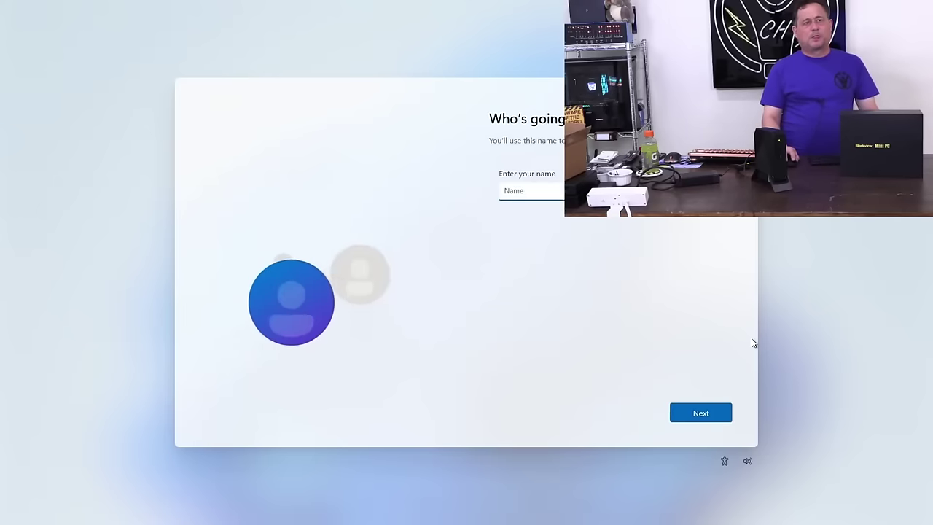
Step: Create a local account named User and leave its password blank
{"action": "type", "text": "user"}
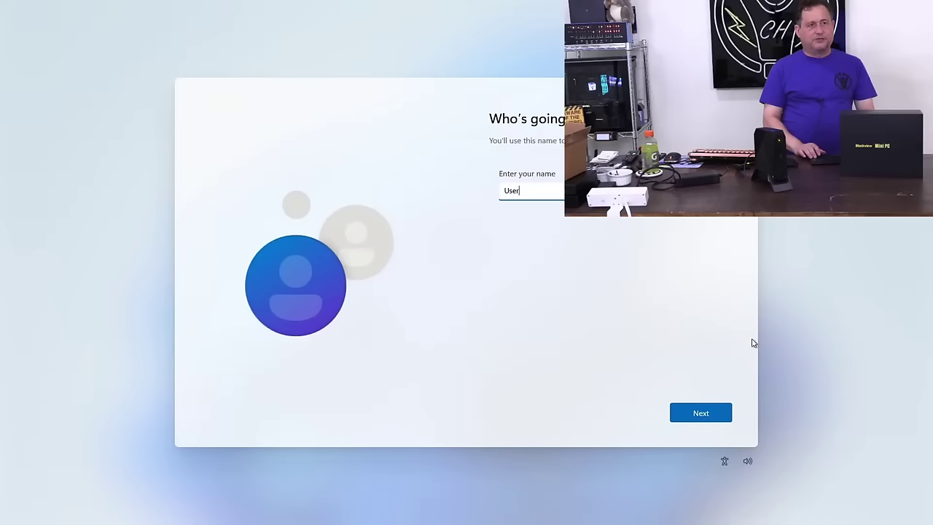
{"action": "key", "text": "Return"}
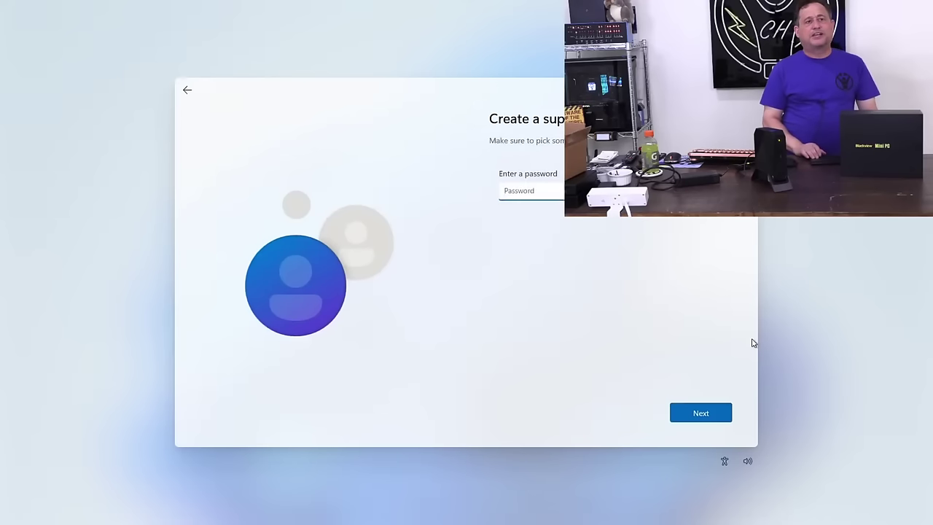
{"action": "key", "text": "Return"}
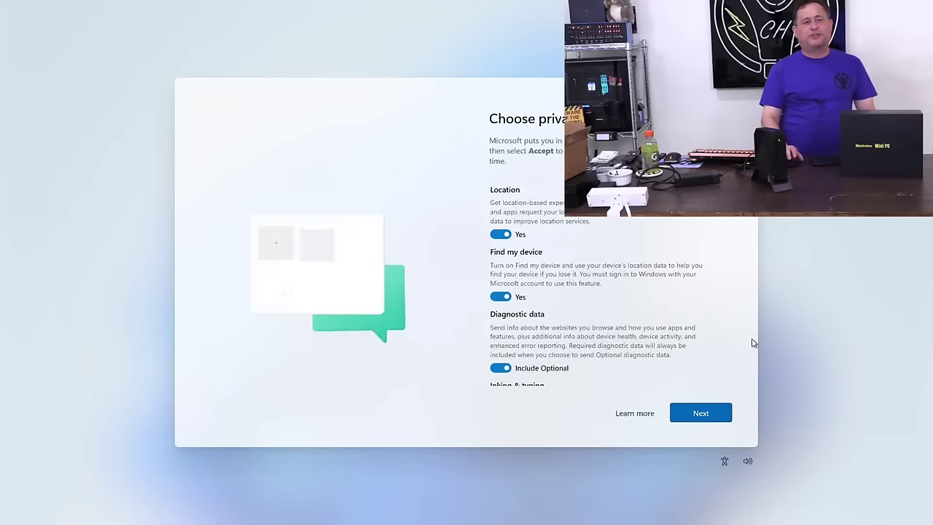
Step: Turn off Find my device, optional diagnostic data, inking and typing, tailored experiences and the last privacy option, and submit the privacy settings
{"action": "left_click", "coordinate": [502, 294]}
{"action": "scroll", "coordinate": [502, 292], "scroll_direction": "down", "scroll_amount": 3}
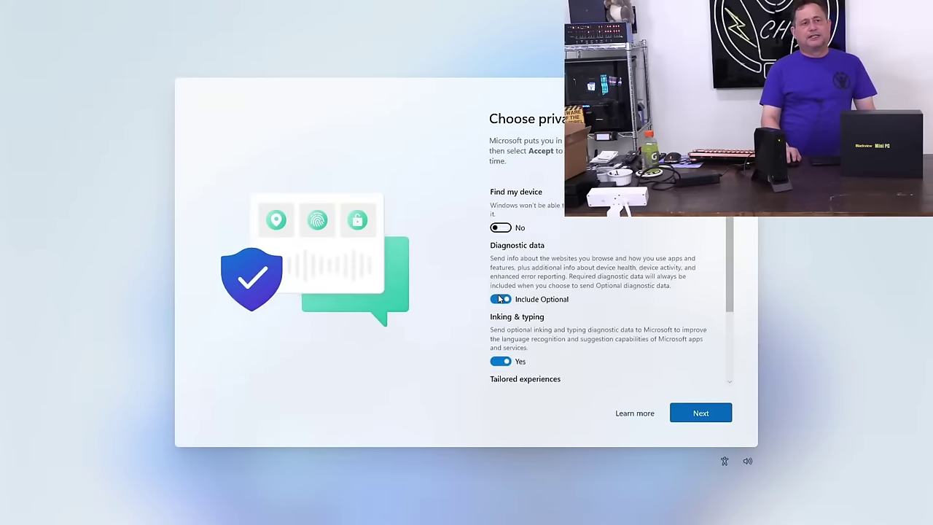
{"action": "left_click", "coordinate": [499, 268]}
{"action": "left_click", "coordinate": [500, 328]}
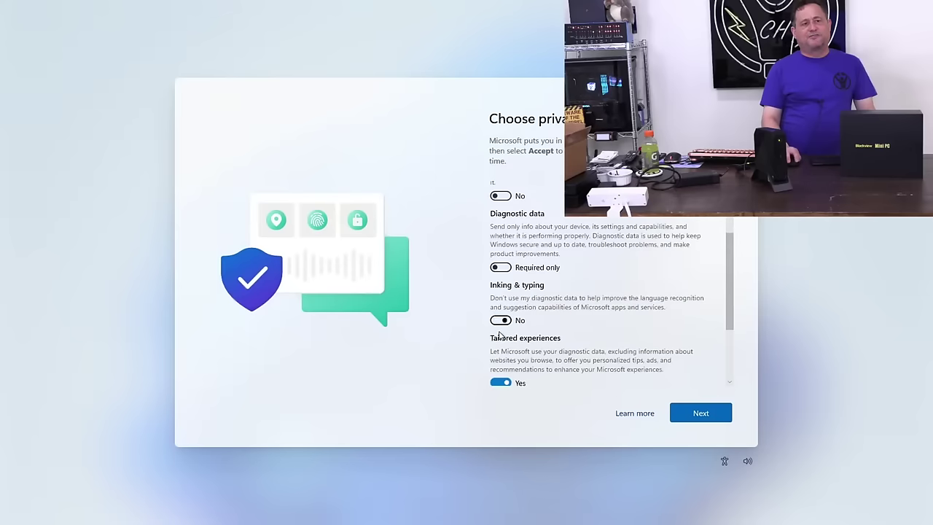
{"action": "scroll", "coordinate": [501, 324], "scroll_direction": "down", "scroll_amount": 3}
{"action": "left_click", "coordinate": [500, 281]}
{"action": "left_click", "coordinate": [500, 335]}
{"action": "left_click", "coordinate": [699, 410]}
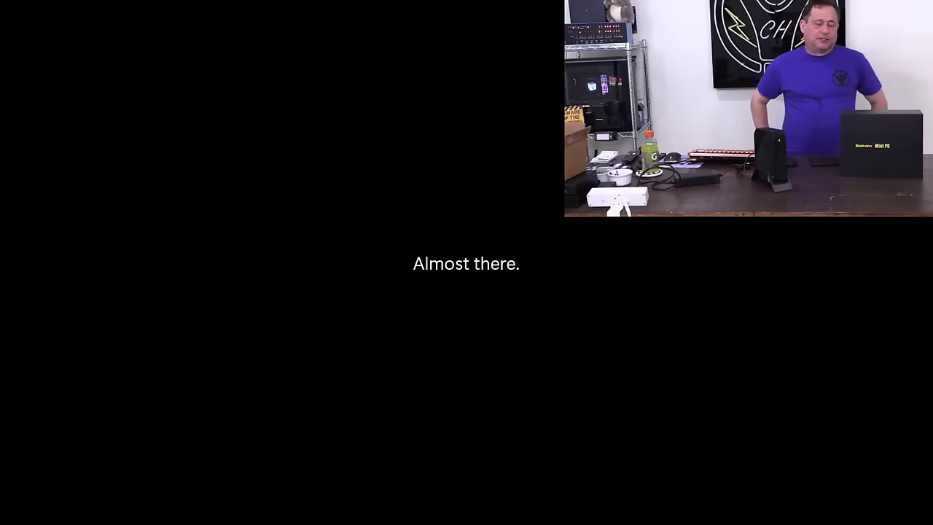
{"action": "key", "text": "super"}
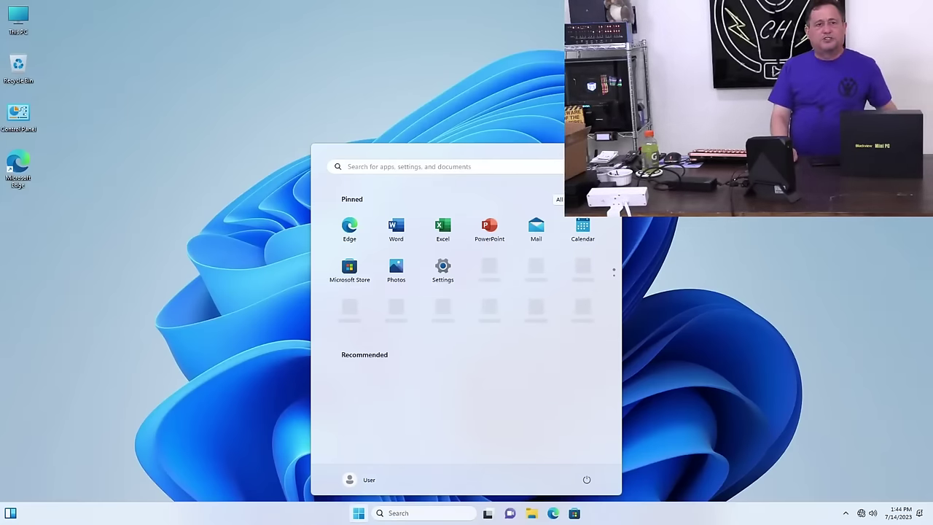
{"action": "key", "text": "super"}
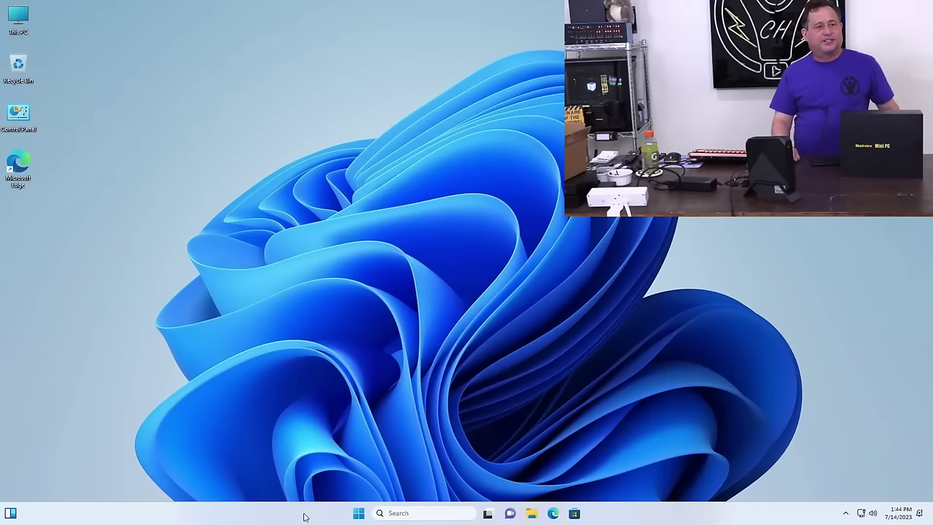
Step: Check for updates on the Windows Update page of Settings and move the Settings window away from the screen edge
{"action": "left_click", "coordinate": [357, 514]}
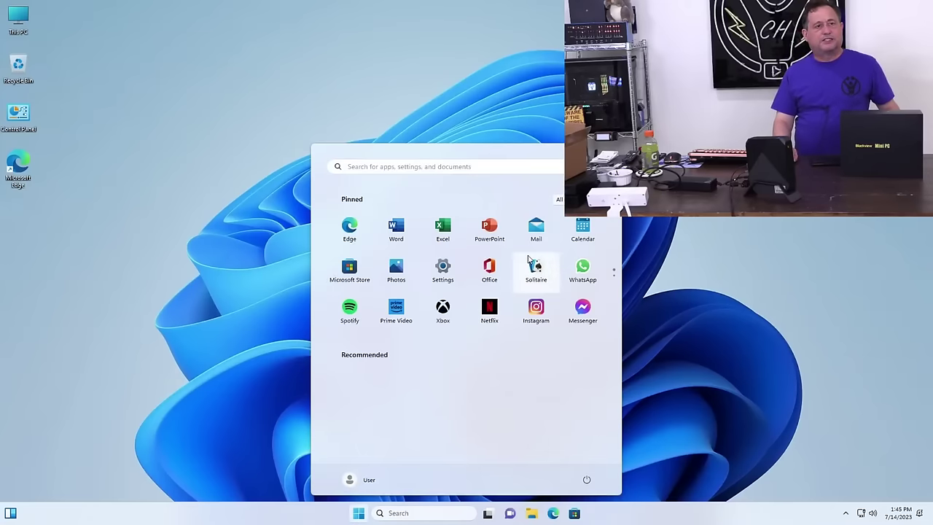
{"action": "left_click", "coordinate": [438, 276]}
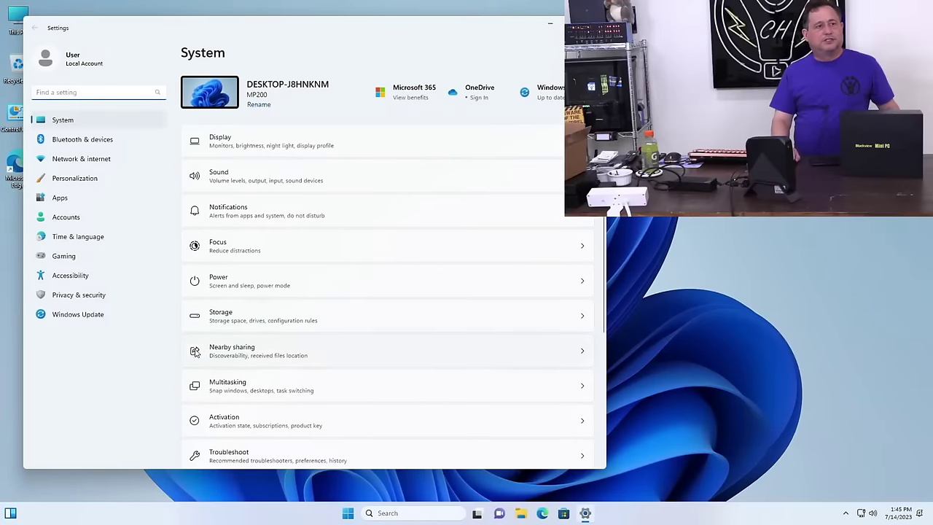
{"action": "left_click", "coordinate": [92, 321]}
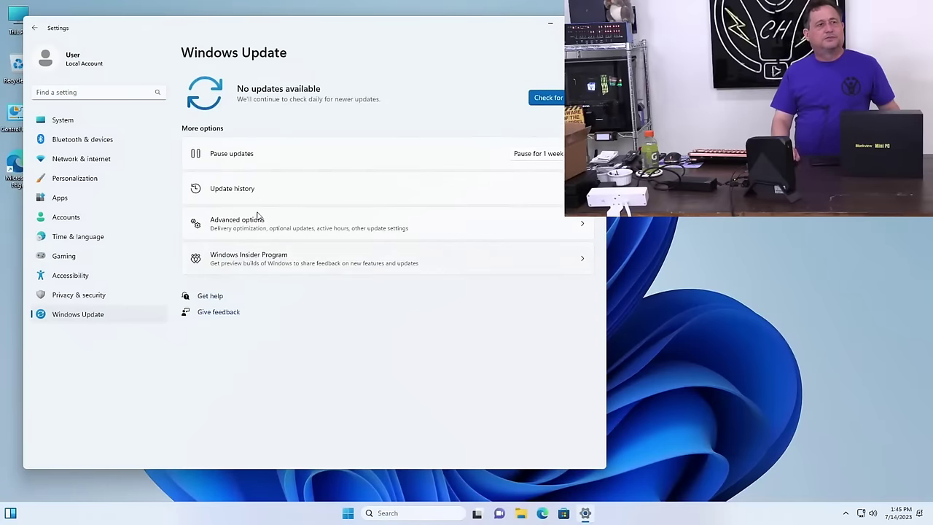
{"action": "left_click", "coordinate": [545, 98]}
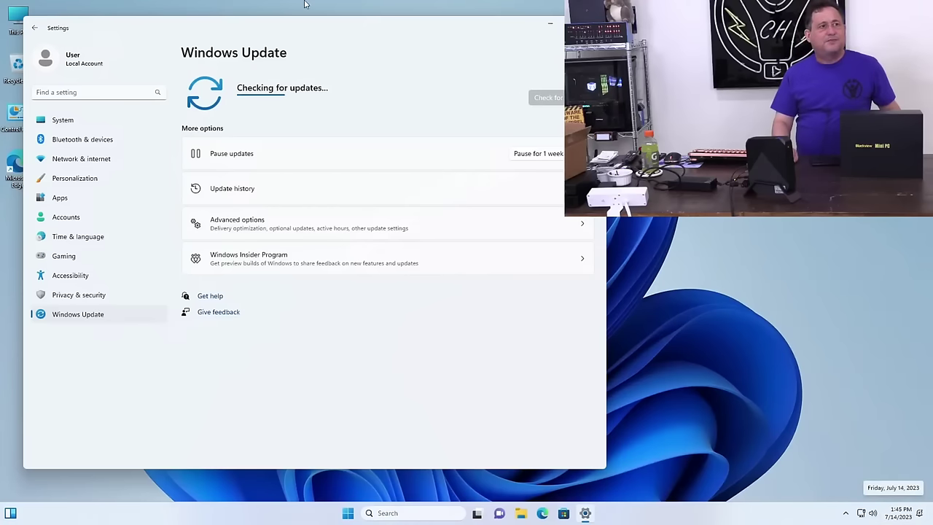
{"action": "left_click_drag", "start_coordinate": [306, 32], "coordinate": [386, 32]}
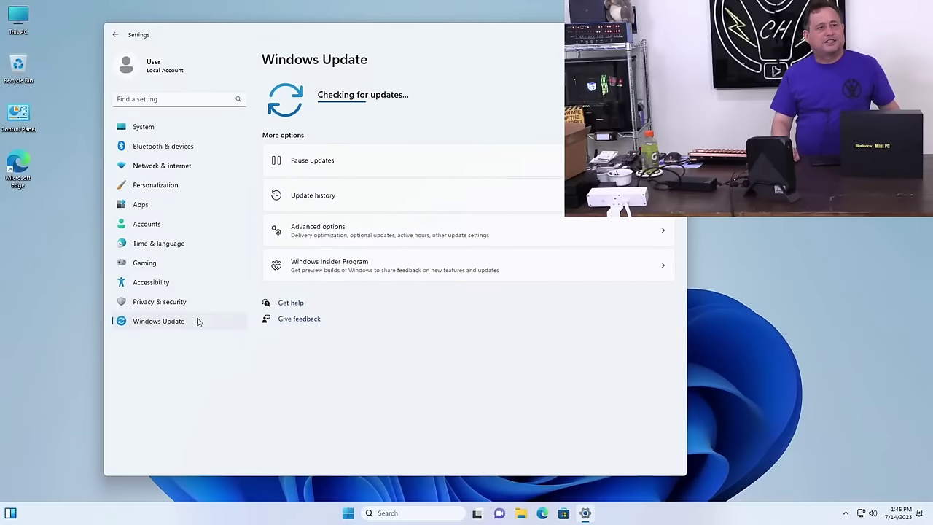
Step: Open Device Manager to check the device categories for missing drivers, and close it
{"action": "right_click", "coordinate": [348, 512]}
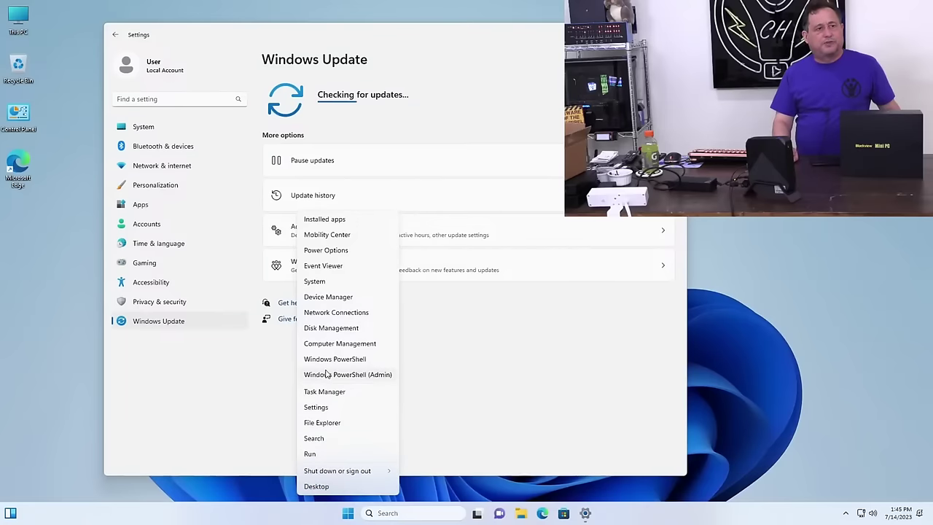
{"action": "left_click", "coordinate": [310, 297]}
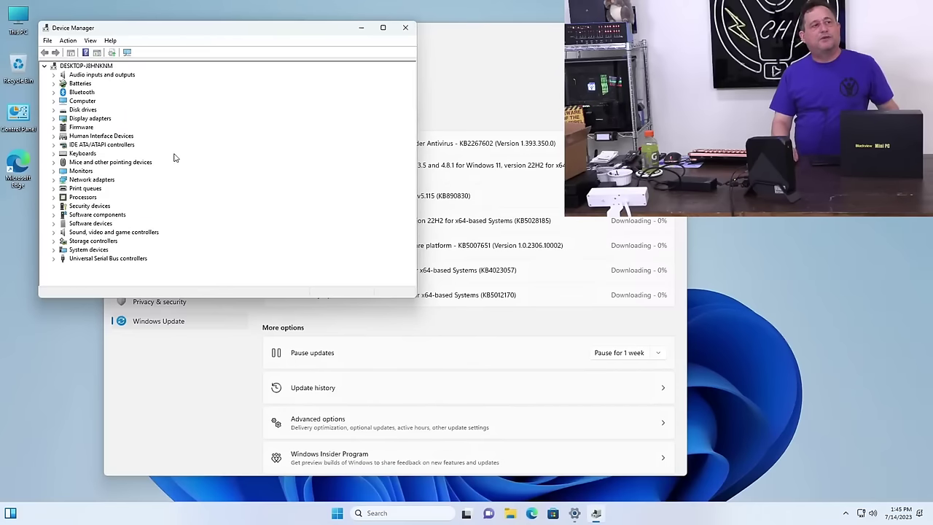
{"action": "left_click", "coordinate": [400, 30]}
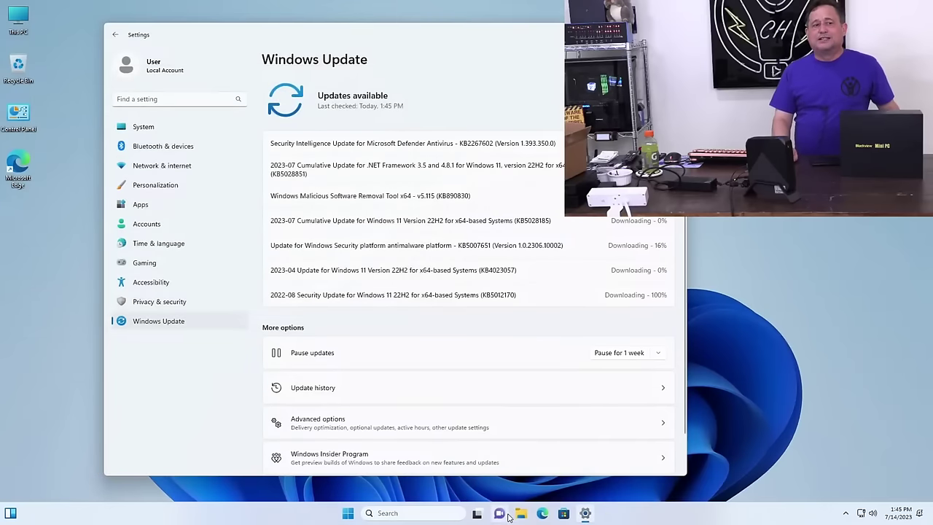
Step: Review the device, Windows and support details on the system's About page and return to Windows Update
{"action": "right_click", "coordinate": [347, 513]}
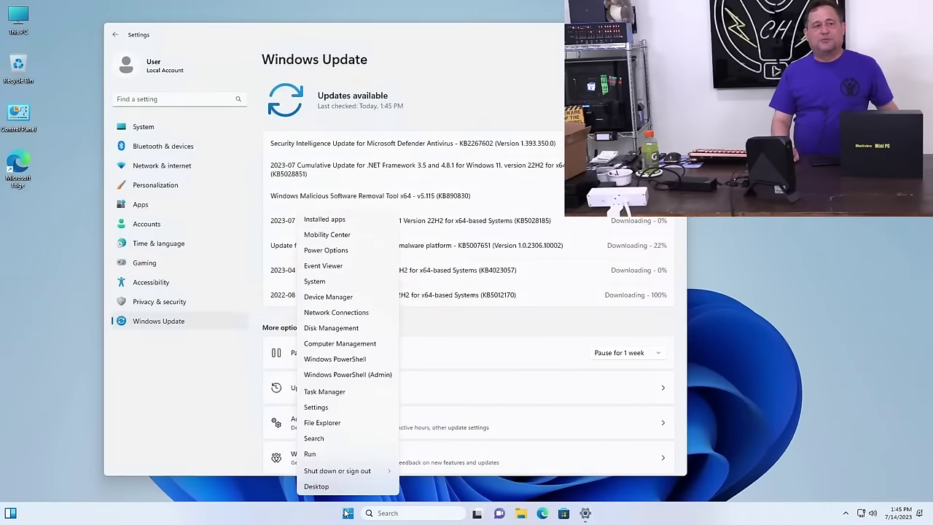
{"action": "left_click", "coordinate": [321, 281]}
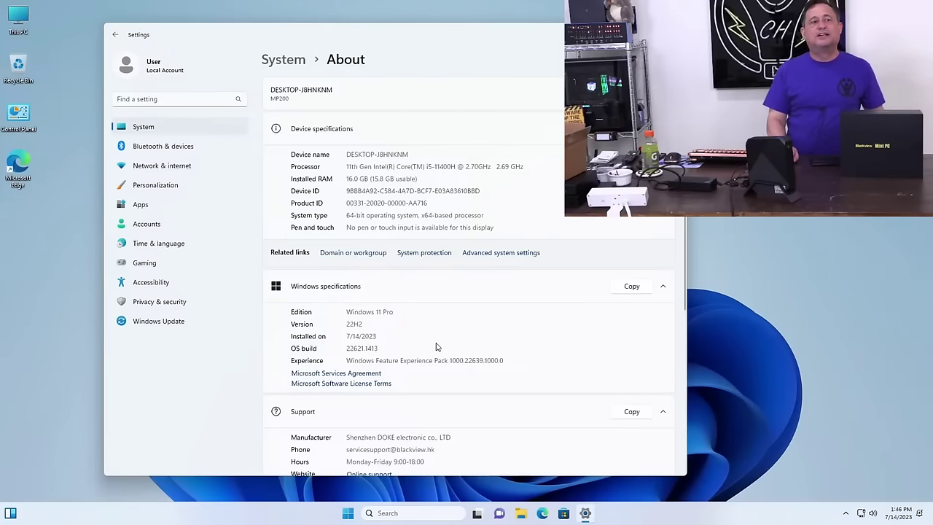
{"action": "scroll", "coordinate": [358, 298], "scroll_direction": "down", "scroll_amount": 3}
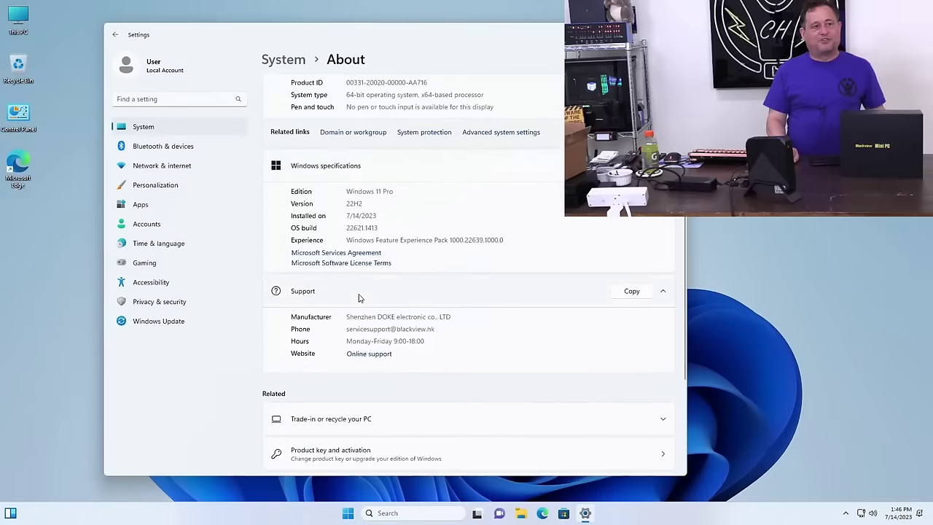
{"action": "scroll", "coordinate": [360, 299], "scroll_direction": "down", "scroll_amount": 3}
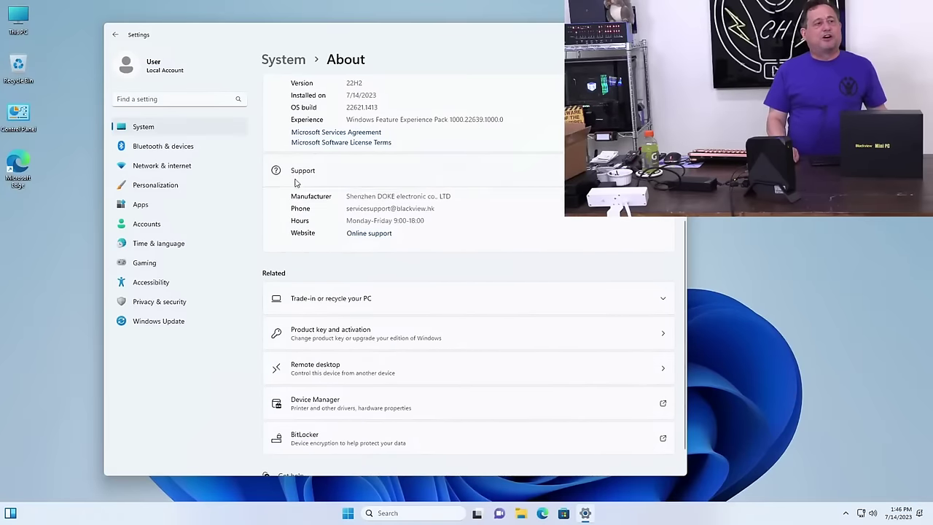
{"action": "left_click", "coordinate": [114, 36]}
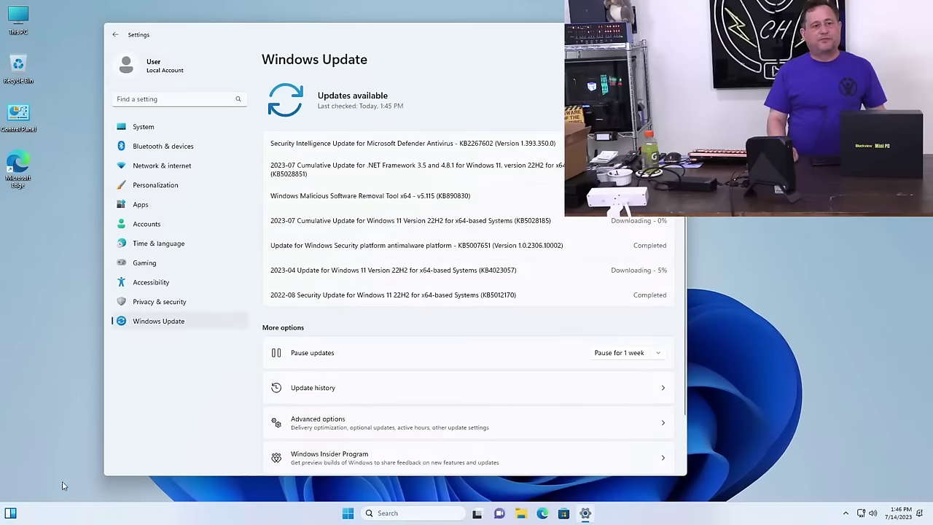
Step: Reopen Device Manager and examine the Intel Ethernet and Wi-Fi entries under the network adapters
{"action": "right_click", "coordinate": [350, 515]}
{"action": "left_click", "coordinate": [334, 296]}
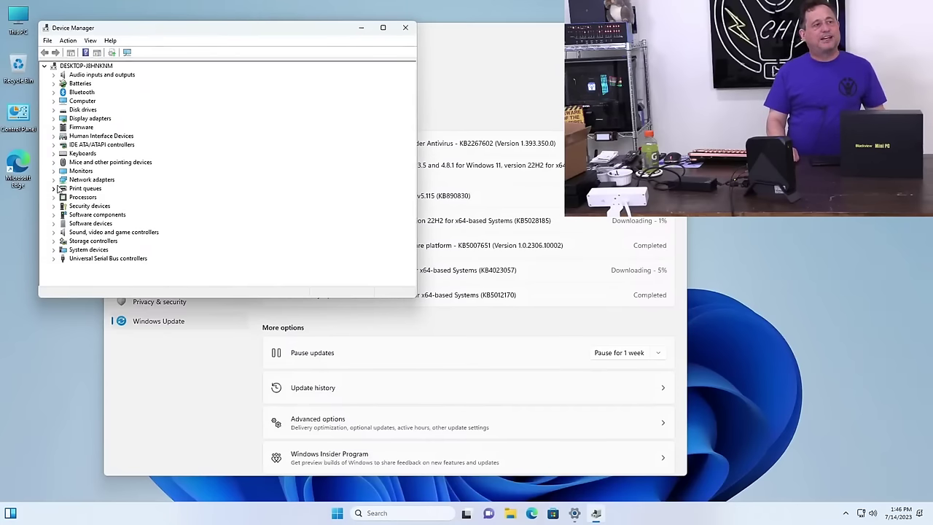
{"action": "left_click", "coordinate": [54, 180]}
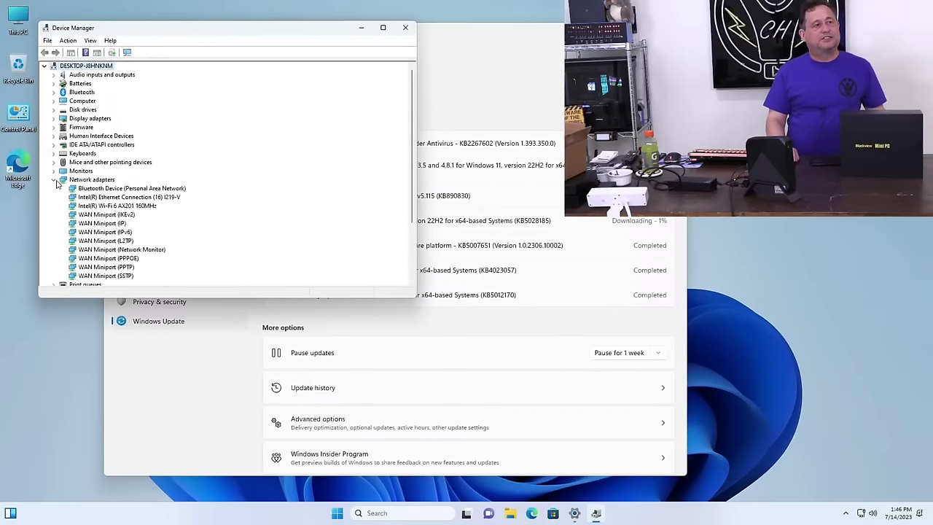
{"action": "left_click", "coordinate": [134, 200]}
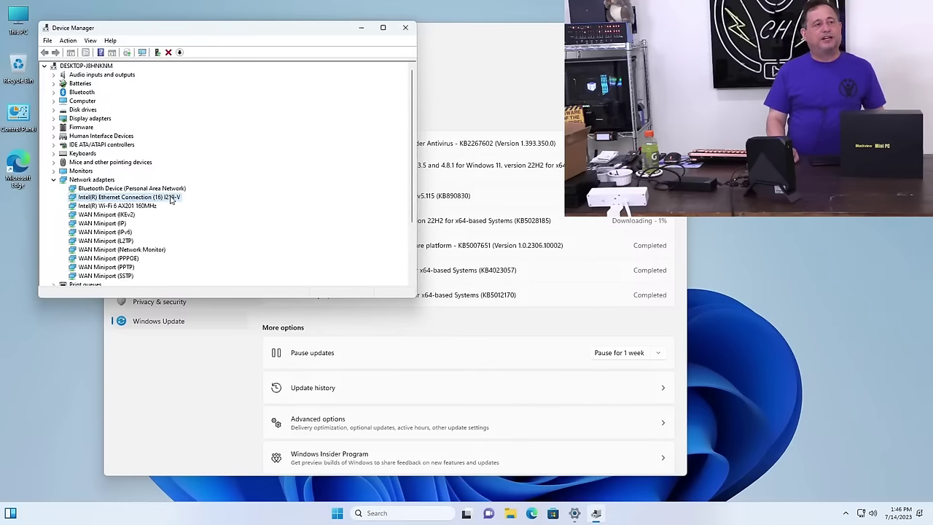
{"action": "left_click", "coordinate": [124, 209]}
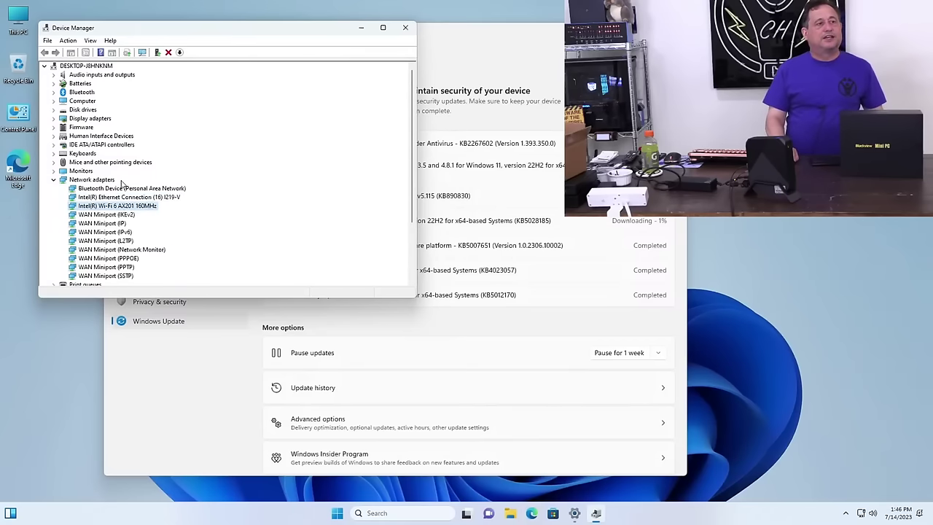
Step: Expand the security devices in Device Manager and select the Trusted Platform Module entry
{"action": "scroll", "coordinate": [118, 214], "scroll_direction": "down", "scroll_amount": 2}
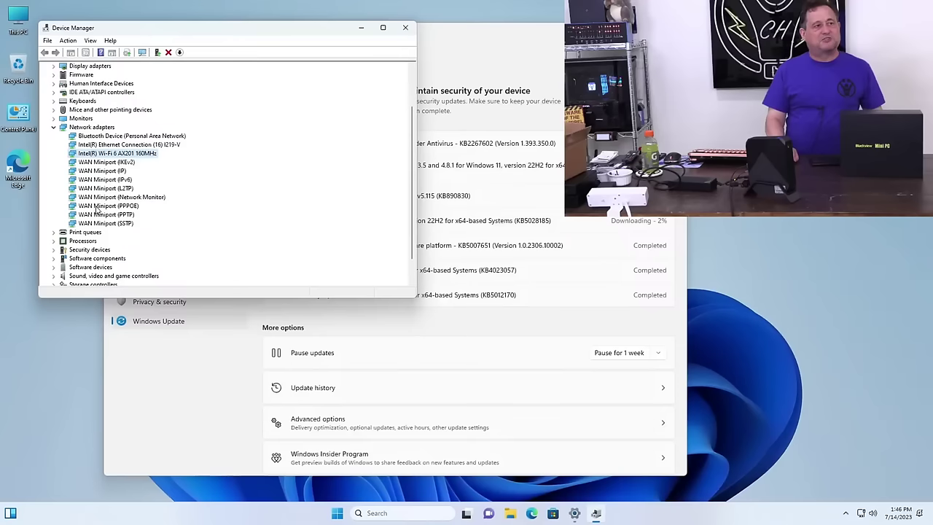
{"action": "left_click", "coordinate": [54, 249]}
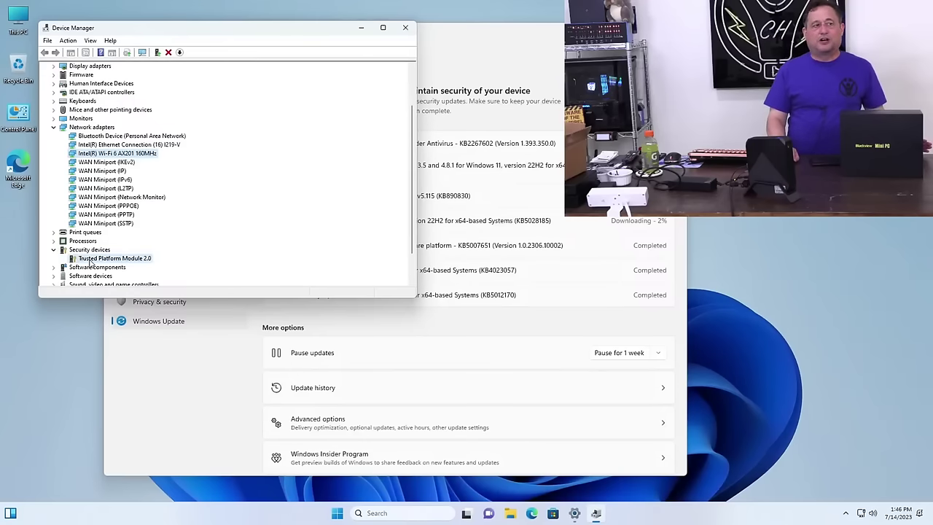
{"action": "left_click", "coordinate": [89, 260]}
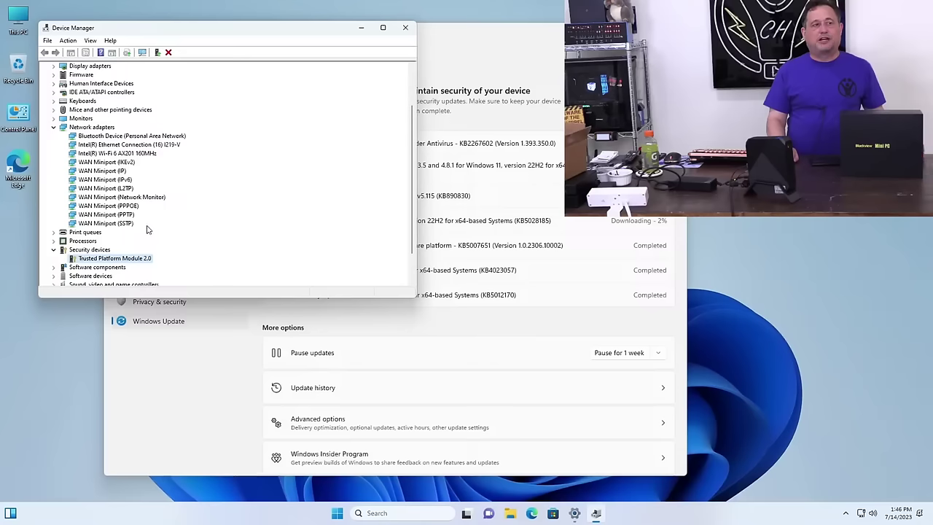
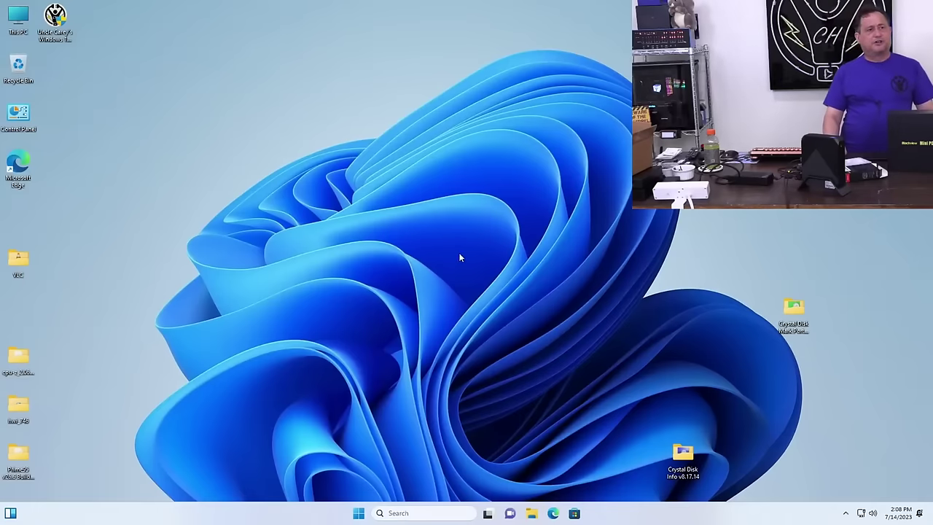
Step: Open DiskInfo64 from the Crystal Disk Info folder, review the SSD's health and drive details, and close everything
{"action": "double_click", "coordinate": [684, 463]}
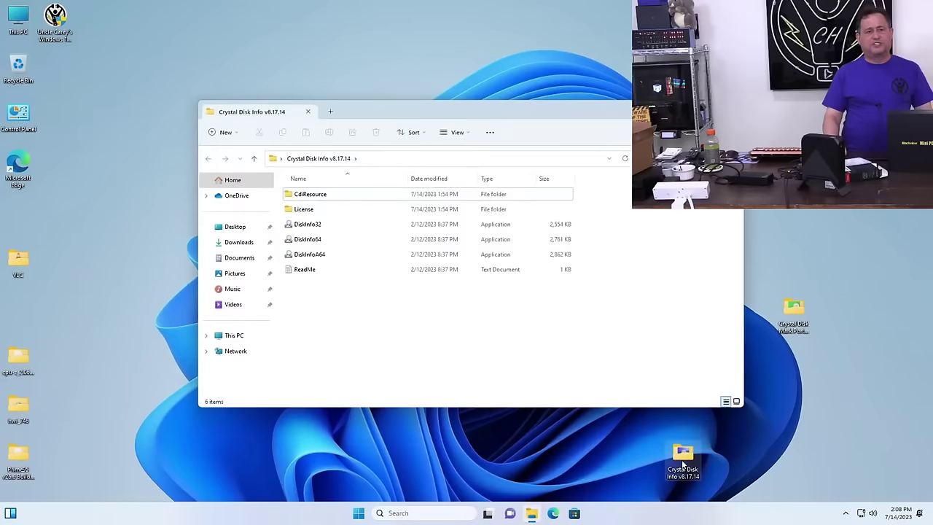
{"action": "double_click", "coordinate": [335, 241]}
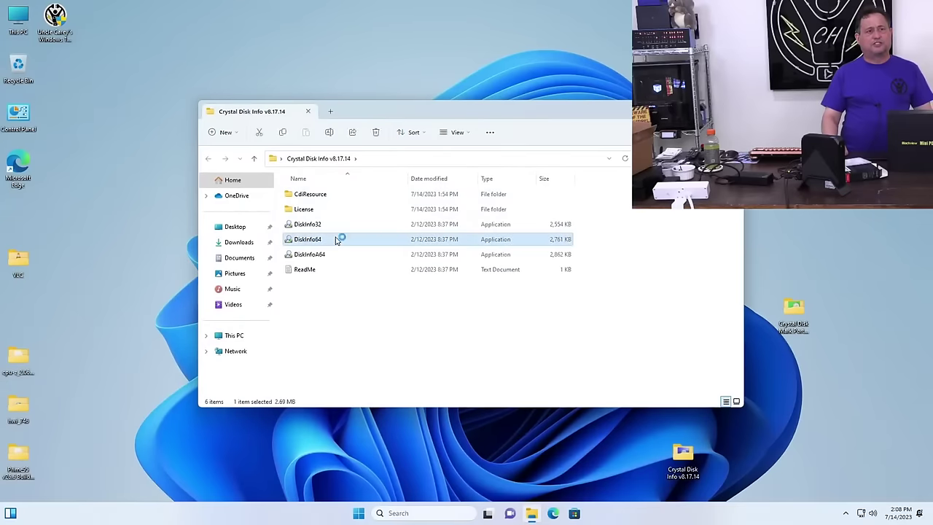
{"action": "left_click", "coordinate": [418, 338]}
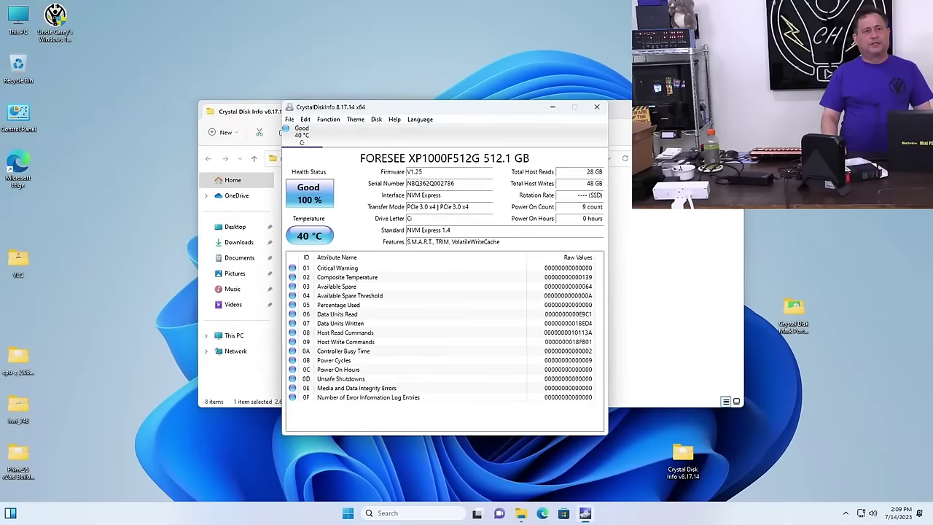
{"action": "left_click", "coordinate": [729, 110]}
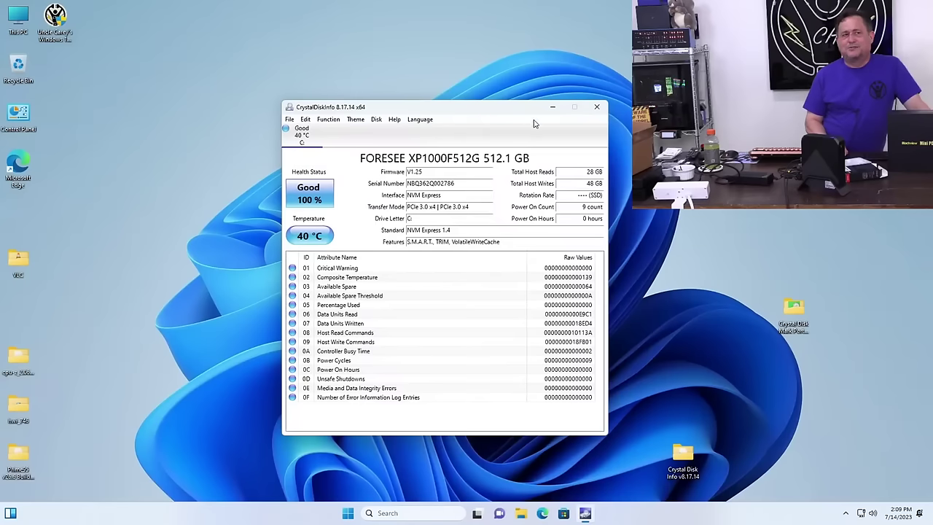
{"action": "left_click", "coordinate": [597, 107]}
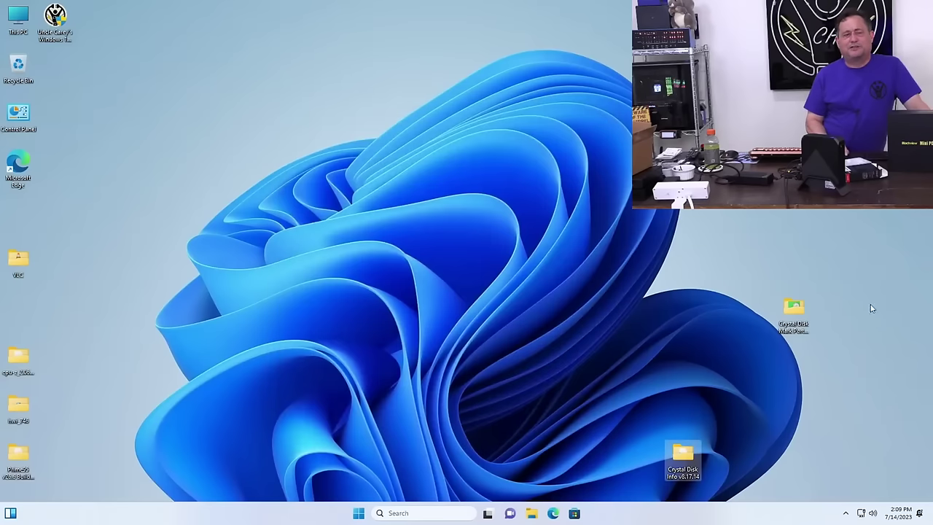
Step: Launch DiskMark64 from the Crystal Disk Mark Portable folder on the desktop and allow it to make changes
{"action": "left_click", "coordinate": [802, 312]}
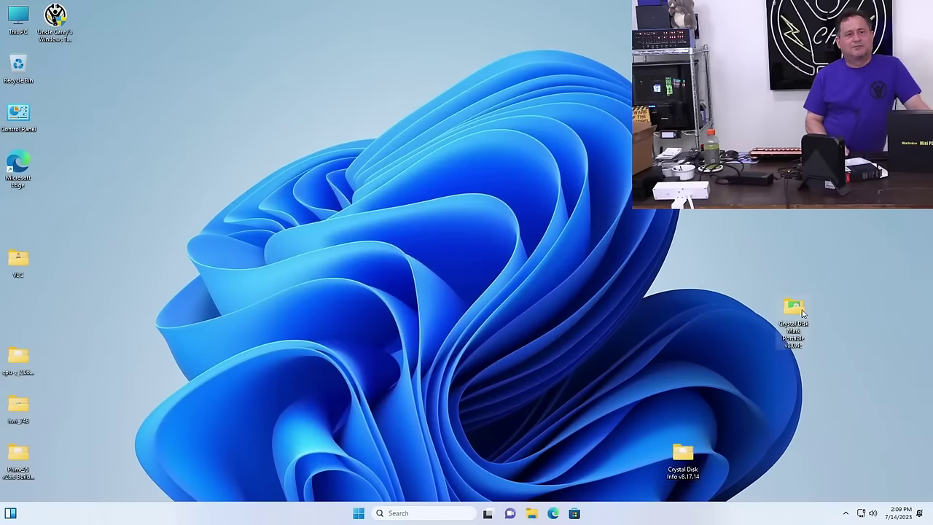
{"action": "double_click", "coordinate": [802, 312]}
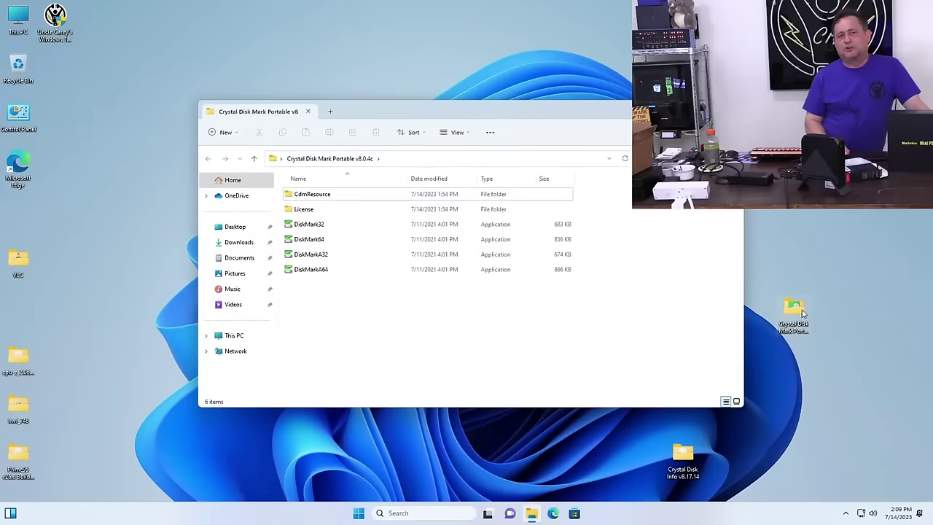
{"action": "double_click", "coordinate": [372, 242]}
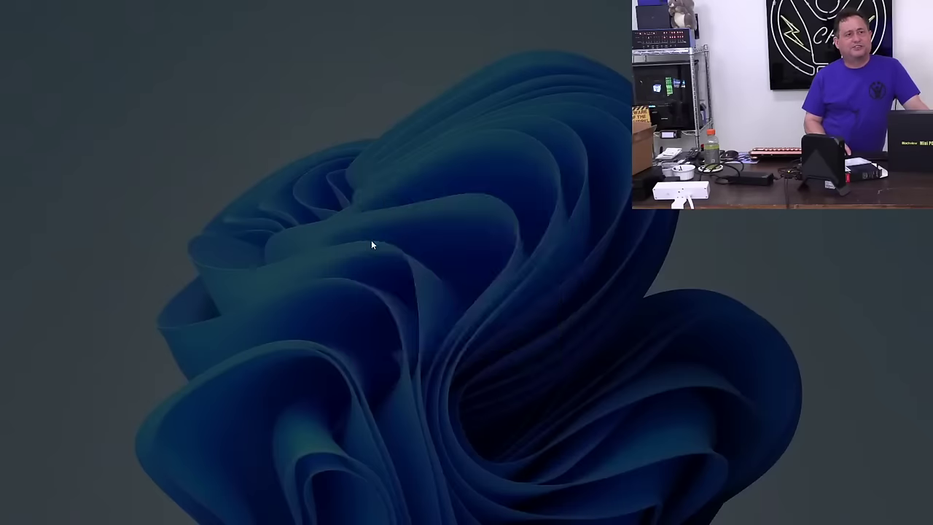
{"action": "left_click", "coordinate": [438, 338]}
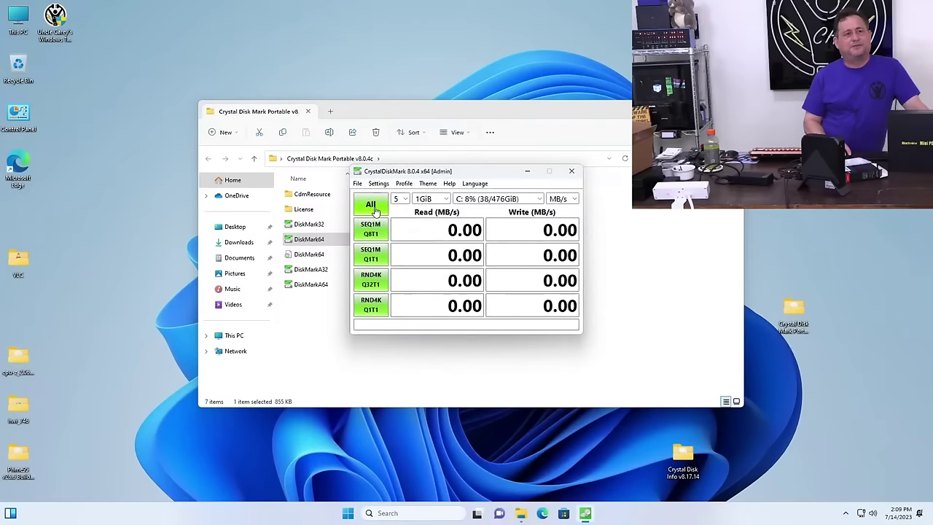
Step: Run all CrystalDiskMark tests on drive C: with 5 passes of 1GiB, review the read and write speeds, and close the program
{"action": "left_click", "coordinate": [376, 210]}
{"action": "left_click", "coordinate": [733, 111]}
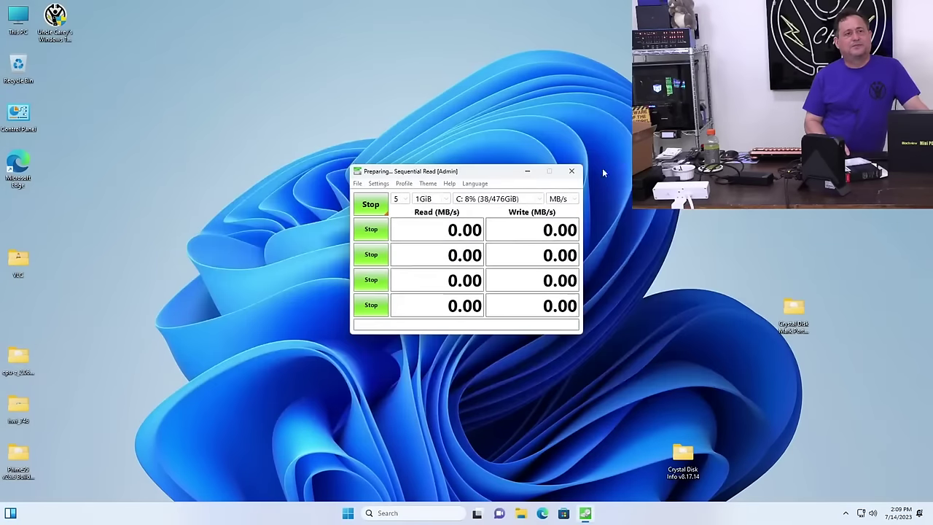
{"action": "left_click_drag", "start_coordinate": [484, 177], "coordinate": [339, 214]}
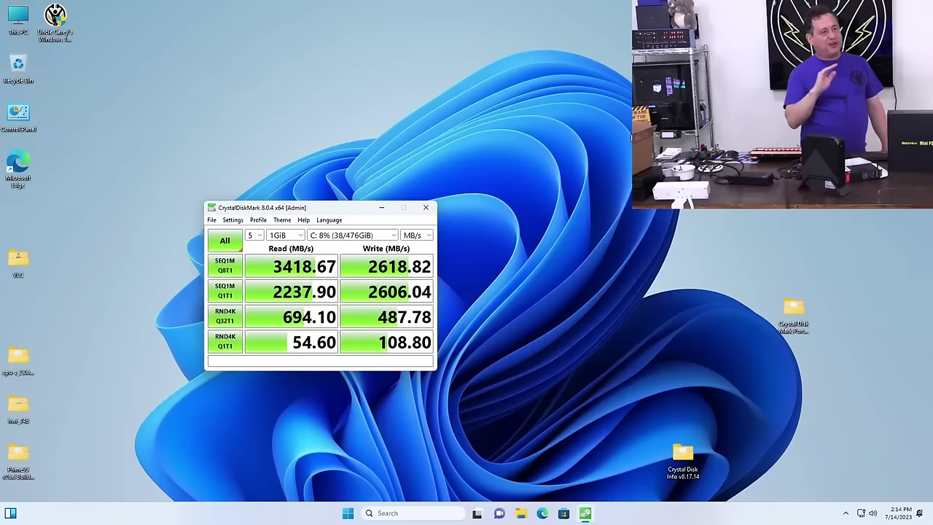
{"action": "left_click", "coordinate": [794, 312]}
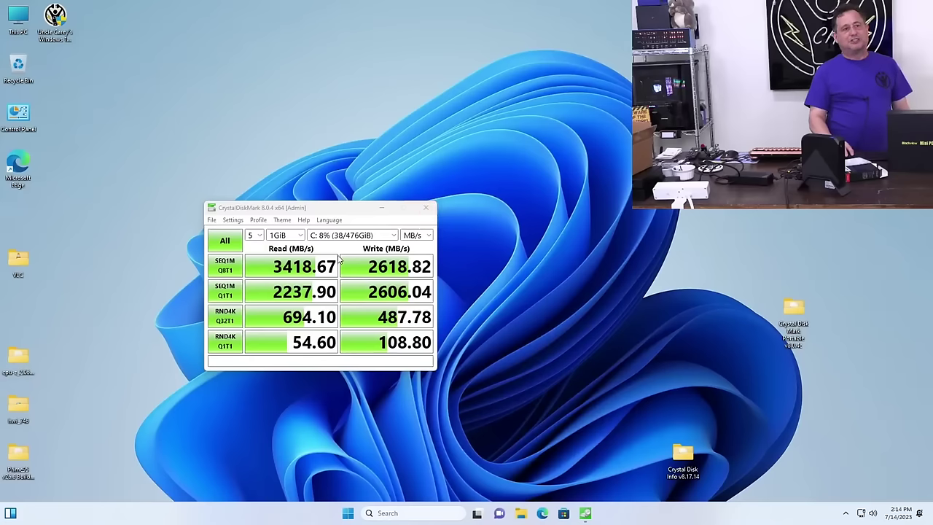
{"action": "left_click", "coordinate": [431, 210]}
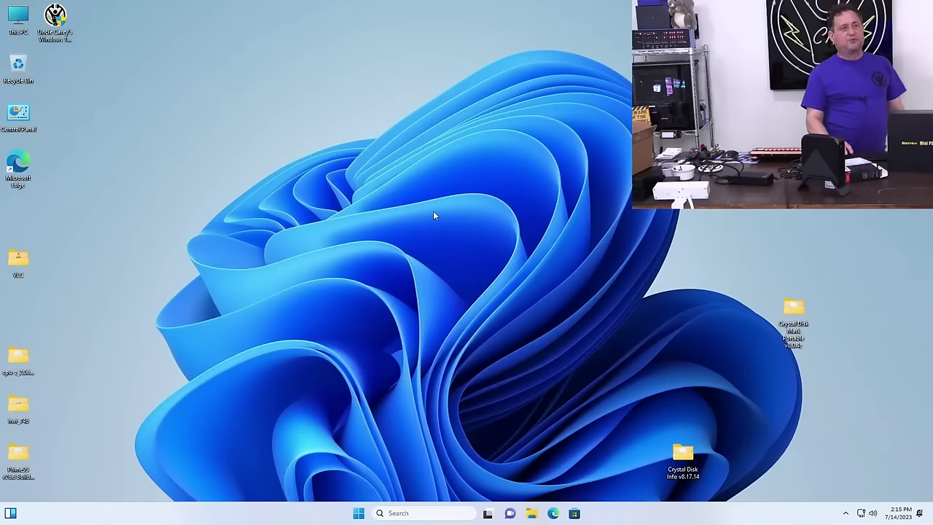
Step: Launch HWiNFO64 from the hwi_746 folder, start its sensor monitoring, and dismiss the update notice
{"action": "double_click", "coordinate": [21, 412]}
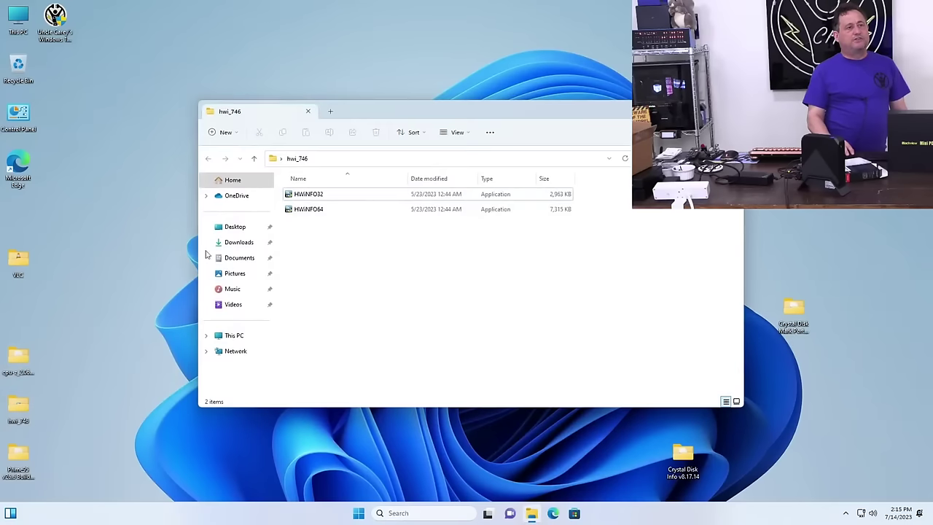
{"action": "double_click", "coordinate": [296, 212]}
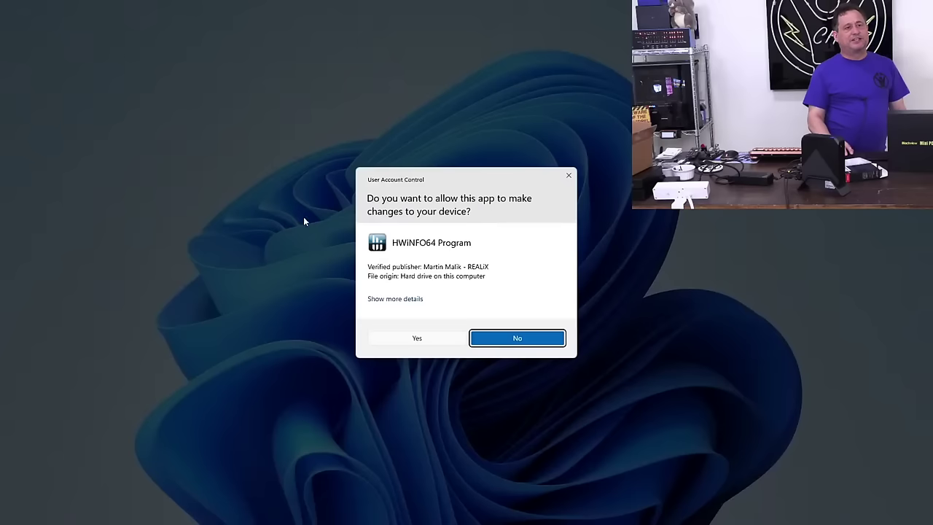
{"action": "left_click", "coordinate": [414, 342]}
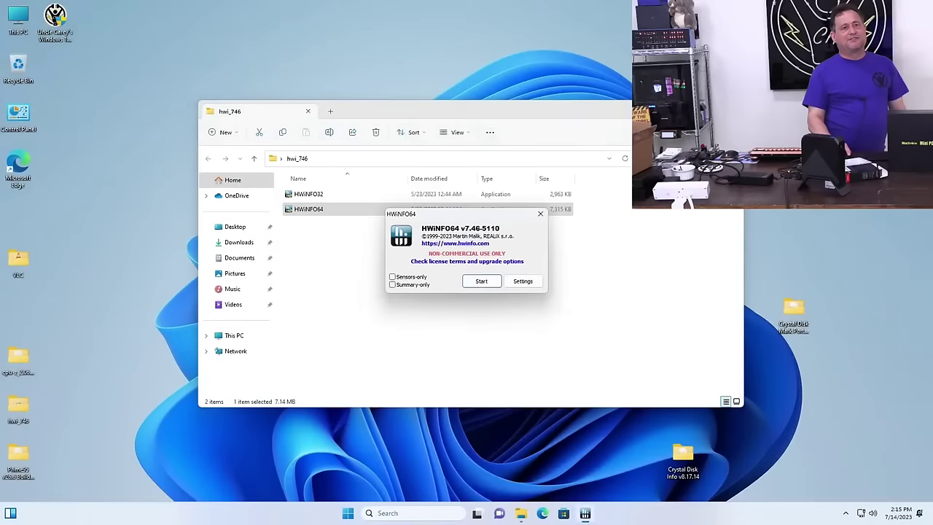
{"action": "left_click", "coordinate": [368, 289]}
{"action": "key", "text": "alt+F4"}
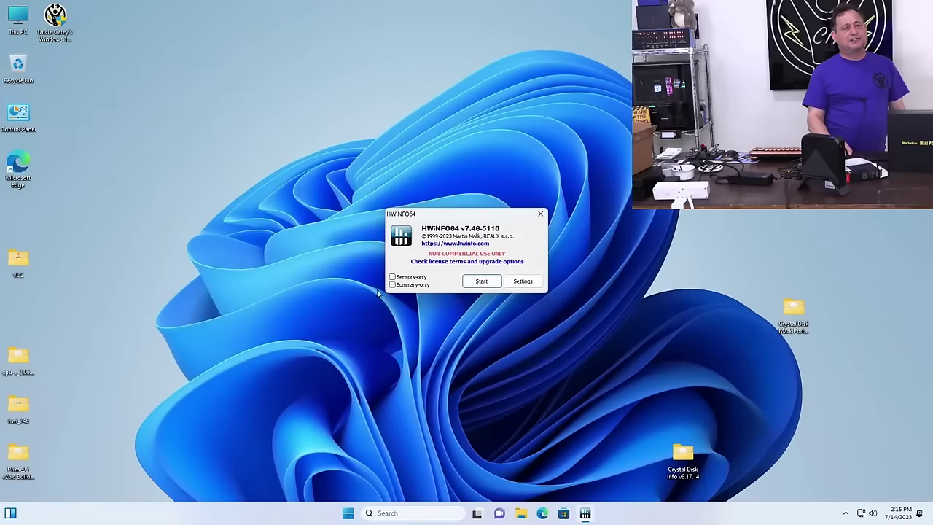
{"action": "left_click", "coordinate": [478, 281]}
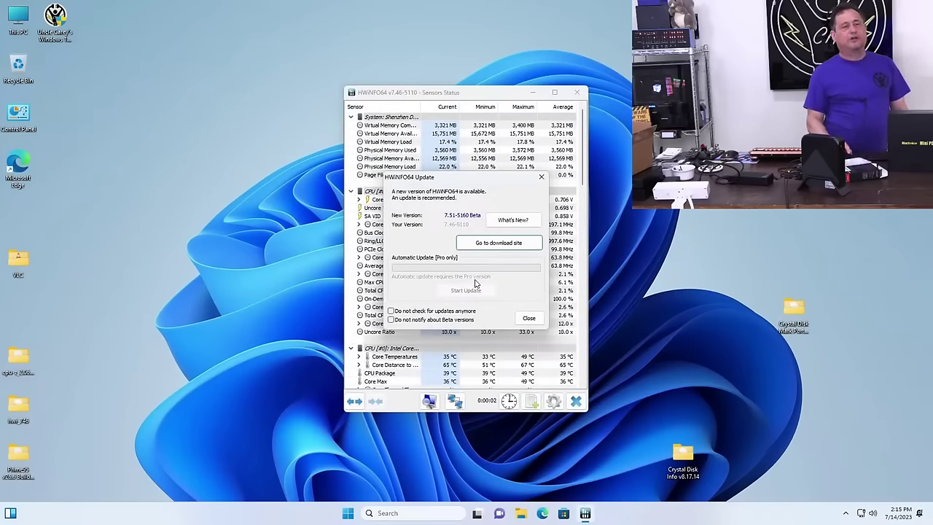
{"action": "left_click", "coordinate": [527, 318]}
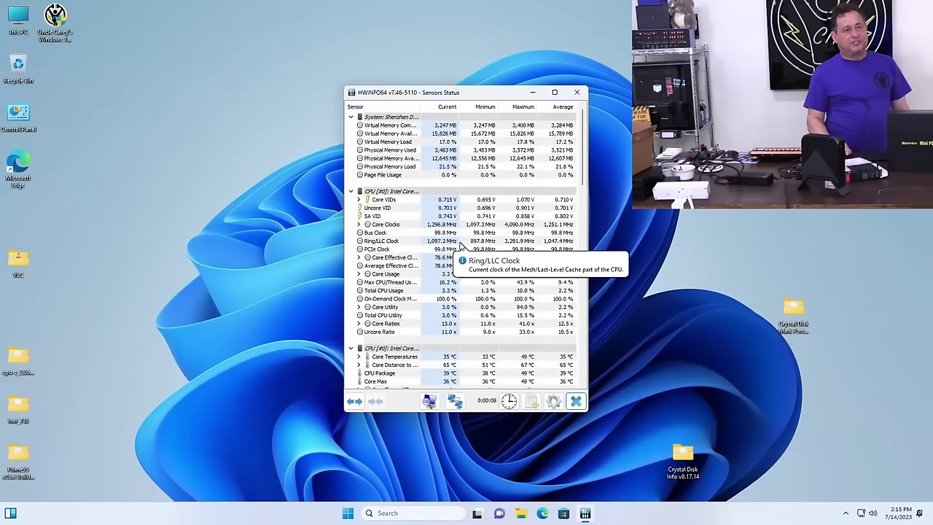
Step: Move the HWiNFO64 sensor window beside the desktop icons, make it taller, and expand the individual core temperatures
{"action": "scroll", "coordinate": [467, 258], "scroll_direction": "down", "scroll_amount": 1}
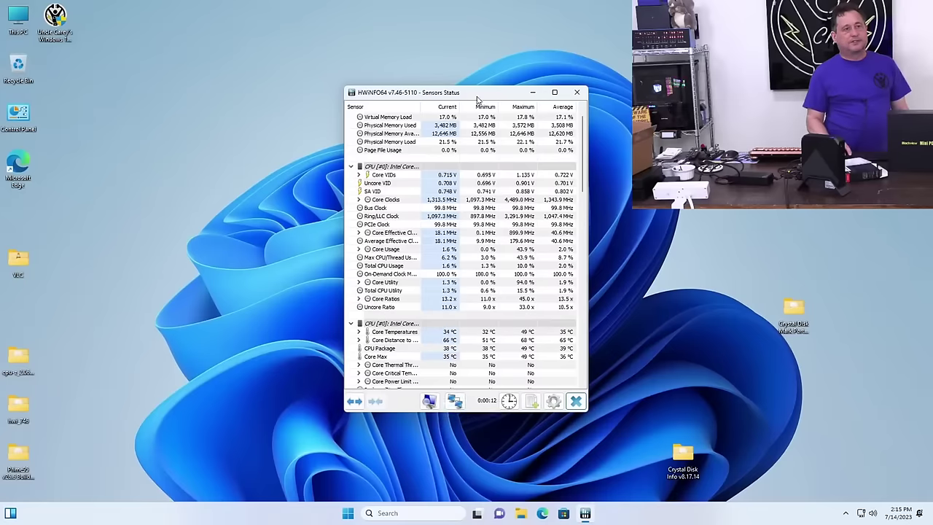
{"action": "left_click_drag", "start_coordinate": [477, 97], "coordinate": [177, 31]}
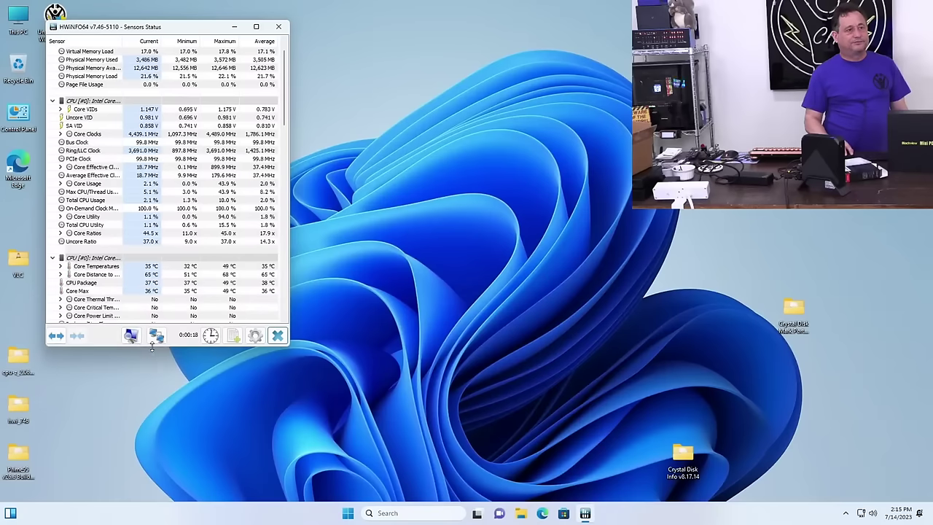
{"action": "left_click_drag", "start_coordinate": [152, 347], "coordinate": [146, 467]}
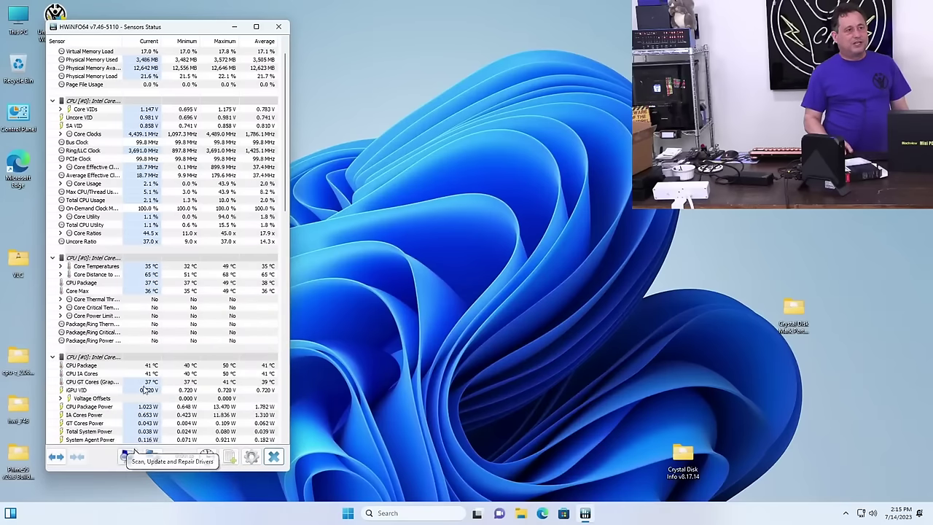
{"action": "left_click", "coordinate": [60, 267]}
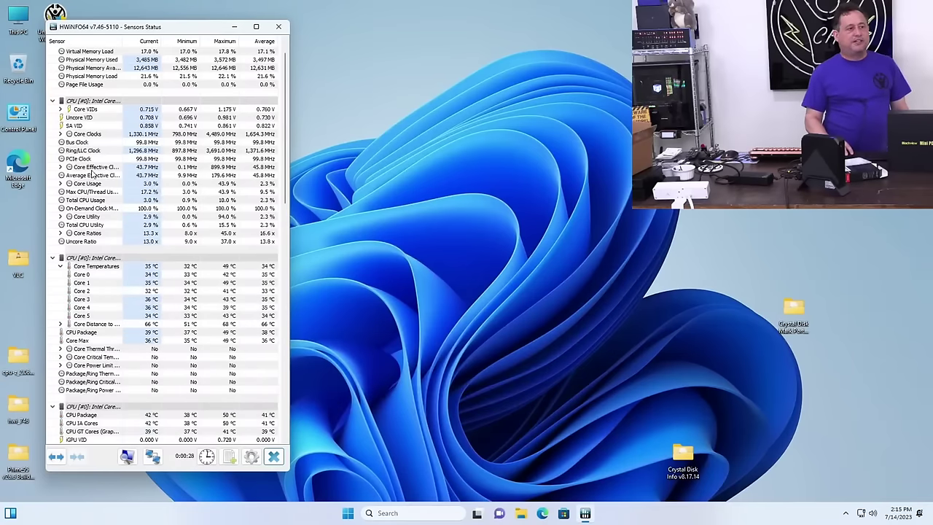
Step: Launch Prime95 from its desktop folder and start a Blend torture test with 12 threads
{"action": "double_click", "coordinate": [9, 465]}
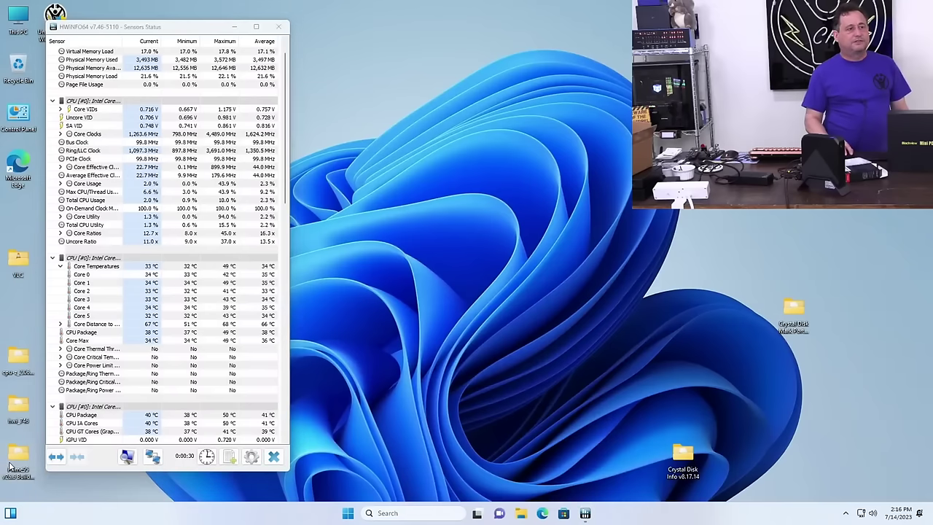
{"action": "left_click", "coordinate": [312, 239]}
{"action": "double_click", "coordinate": [314, 240]}
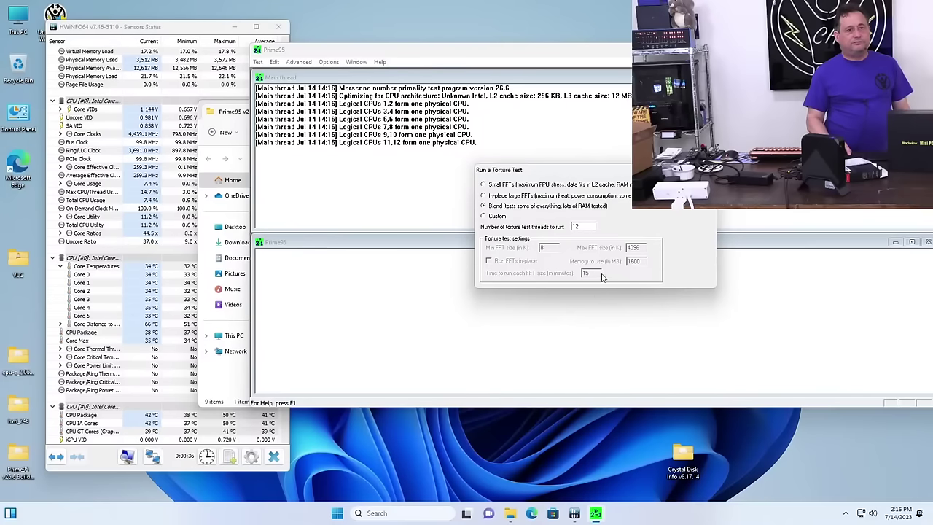
{"action": "key", "text": "Return"}
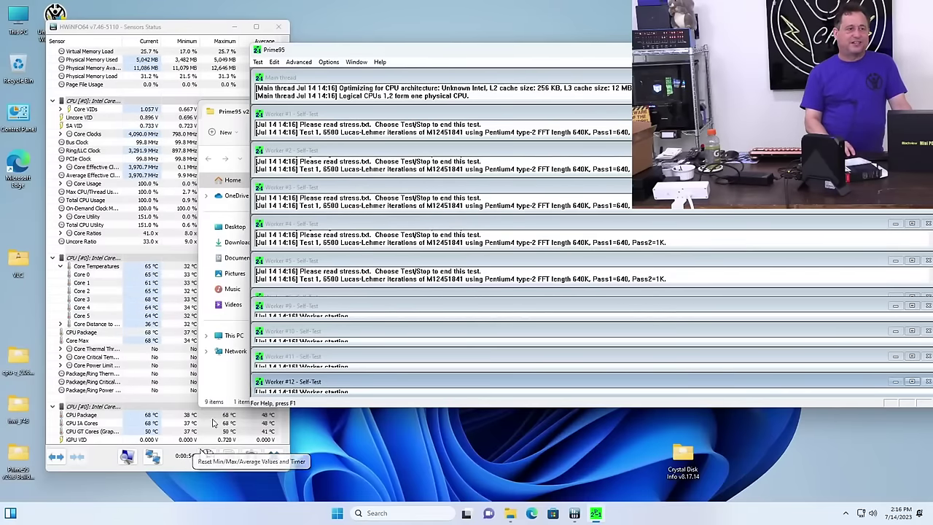
Step: Close the Prime95 folder window and monitor the Core Temperatures entry in HWiNFO64 during the torture test
{"action": "left_click", "coordinate": [213, 386]}
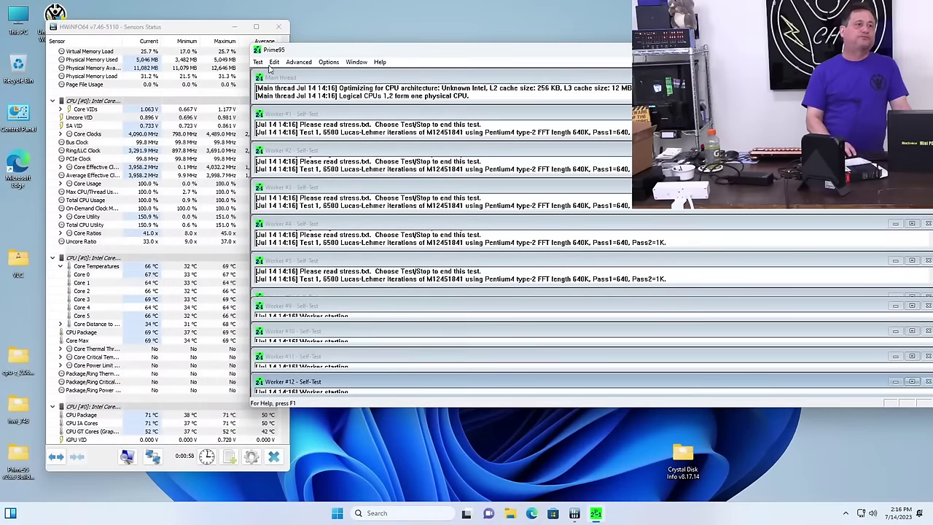
{"action": "left_click", "coordinate": [195, 33]}
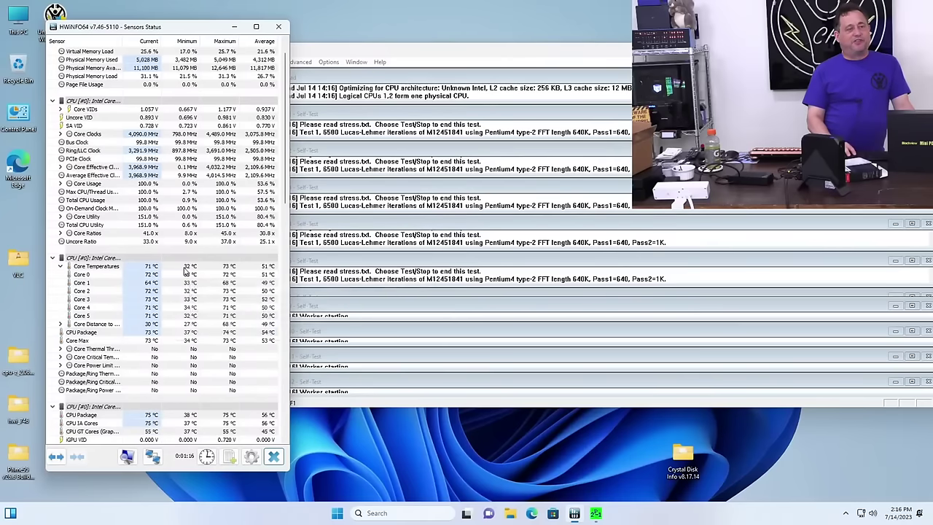
{"action": "left_click", "coordinate": [186, 270]}
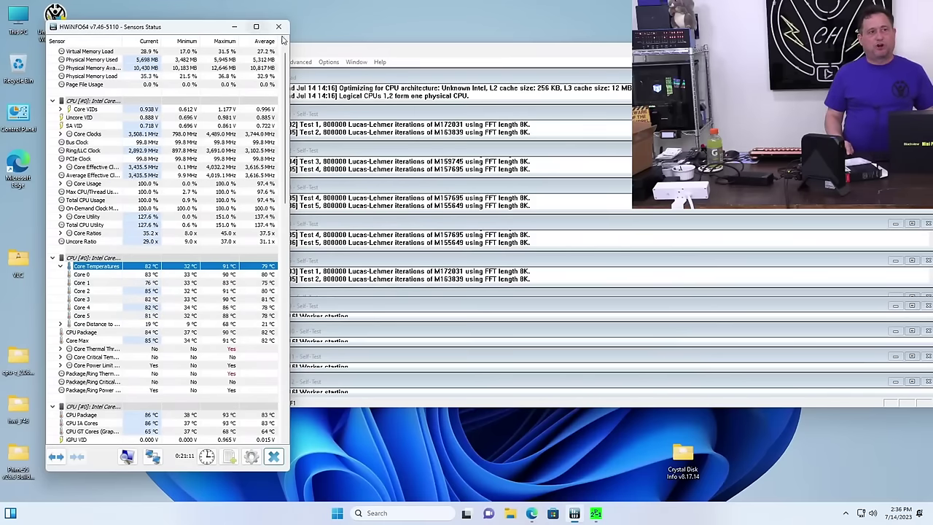
Step: Stop all workers of the Prime95 torture test and reposition its window to review the per-worker results
{"action": "left_click", "coordinate": [320, 50]}
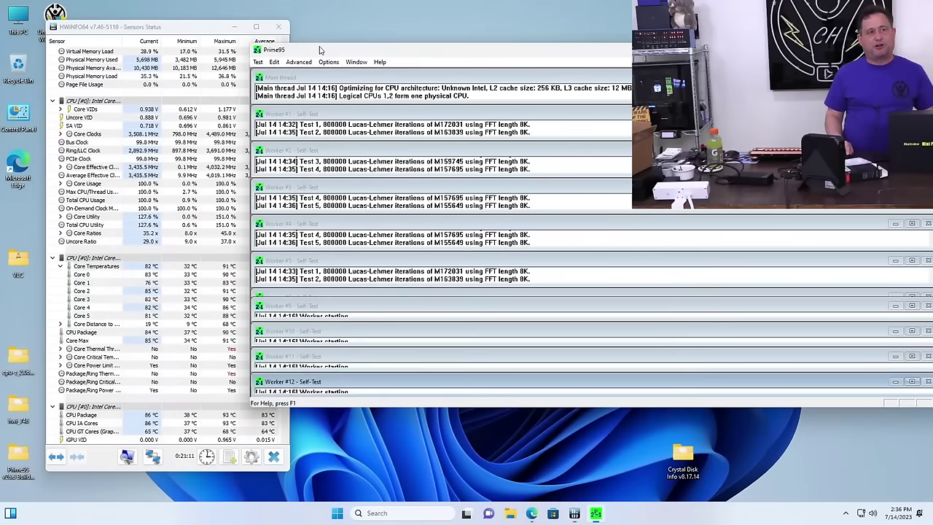
{"action": "left_click", "coordinate": [258, 62]}
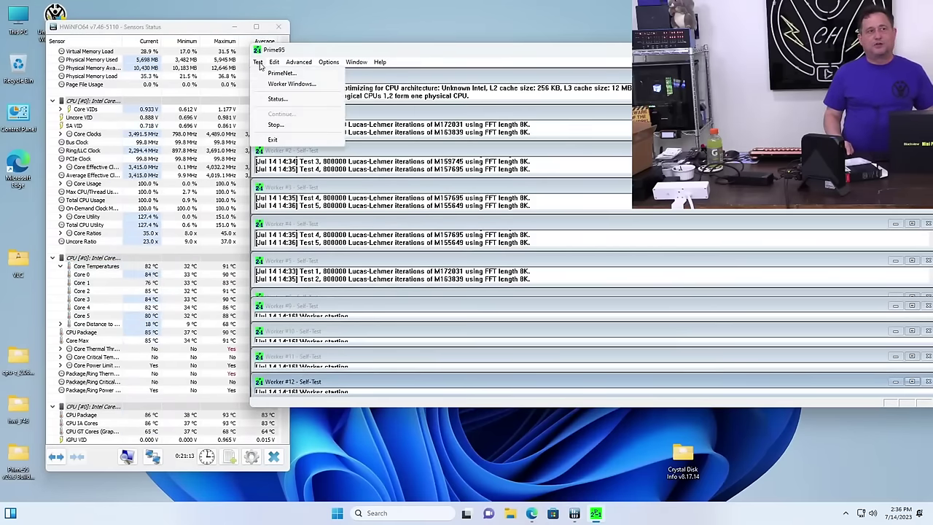
{"action": "left_click", "coordinate": [276, 125]}
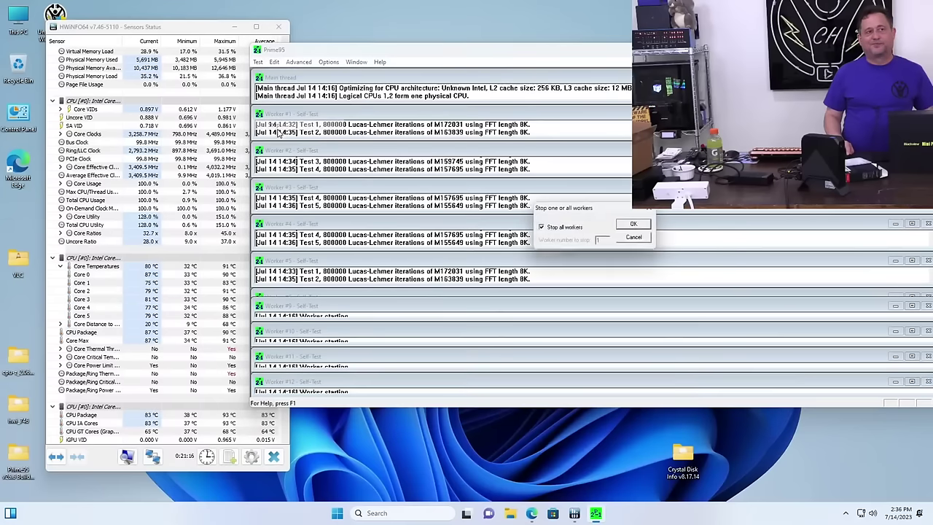
{"action": "left_click", "coordinate": [633, 226]}
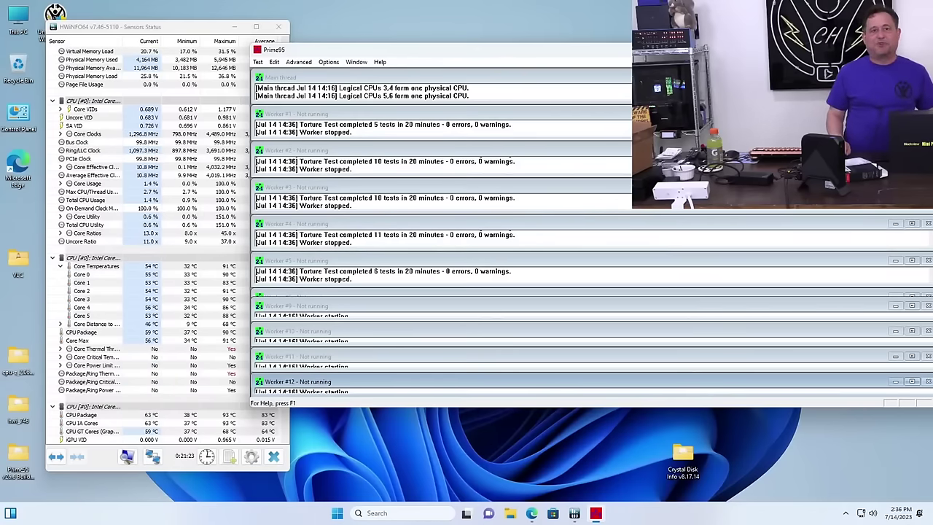
{"action": "left_click_drag", "start_coordinate": [438, 49], "coordinate": [368, 37]}
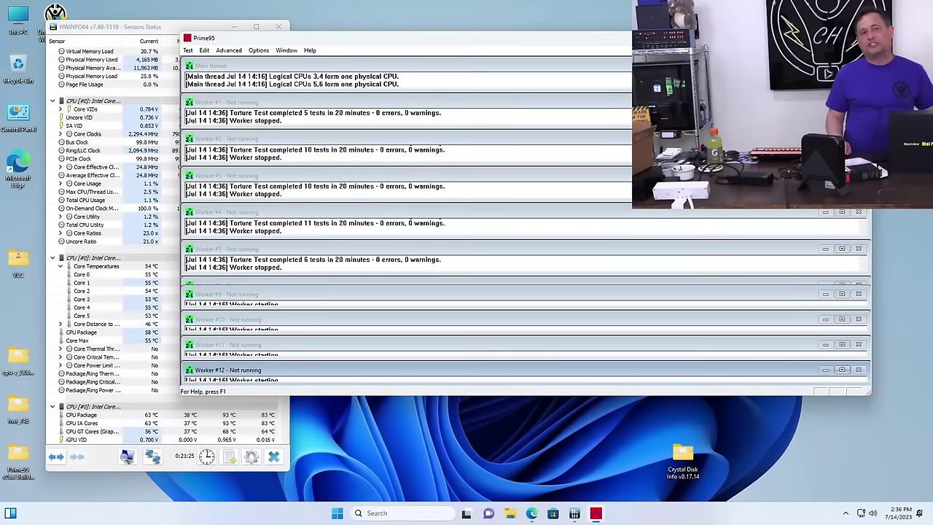
Step: Close Prime95 and the HWiNFO64 sensor window
{"action": "key", "text": "alt+F4"}
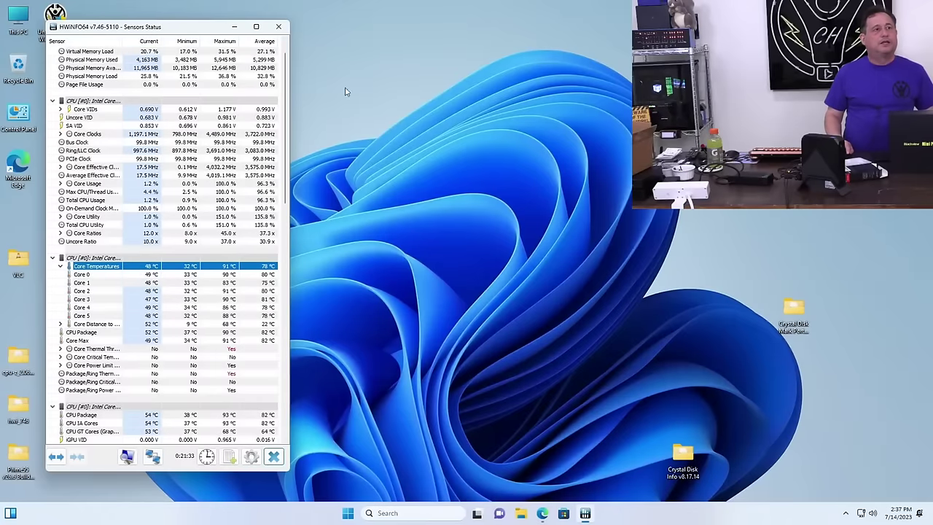
{"action": "left_click", "coordinate": [279, 27]}
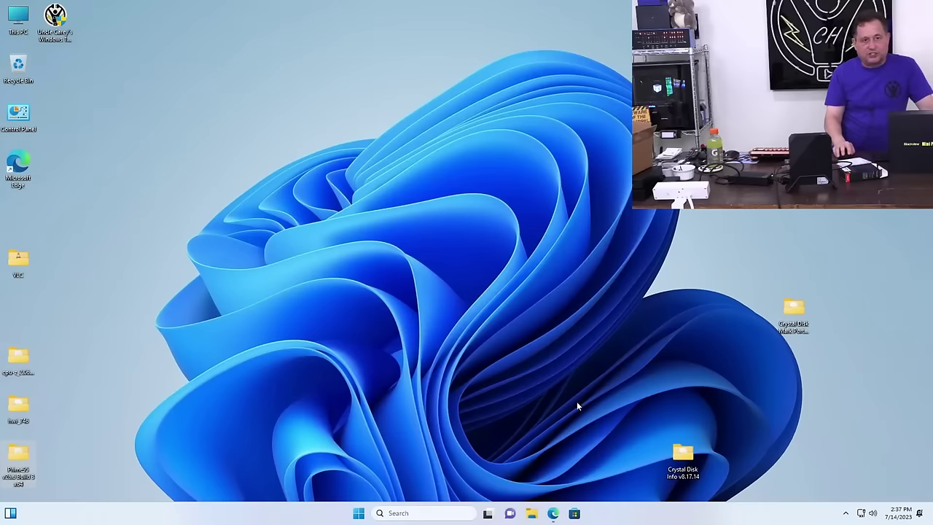
Step: Move the Crystal Disk Mark and Crystal Disk Info folders across the desktop to sit near the other icons
{"action": "left_click_drag", "start_coordinate": [793, 309], "coordinate": [77, 158]}
{"action": "right_click", "coordinate": [77, 158]}
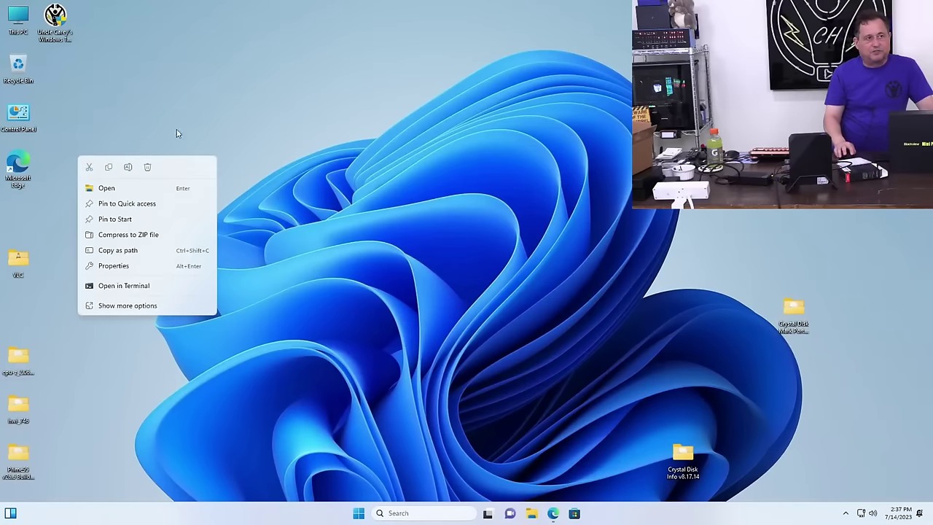
{"action": "left_click", "coordinate": [404, 297]}
{"action": "left_click_drag", "start_coordinate": [782, 325], "coordinate": [142, 159]}
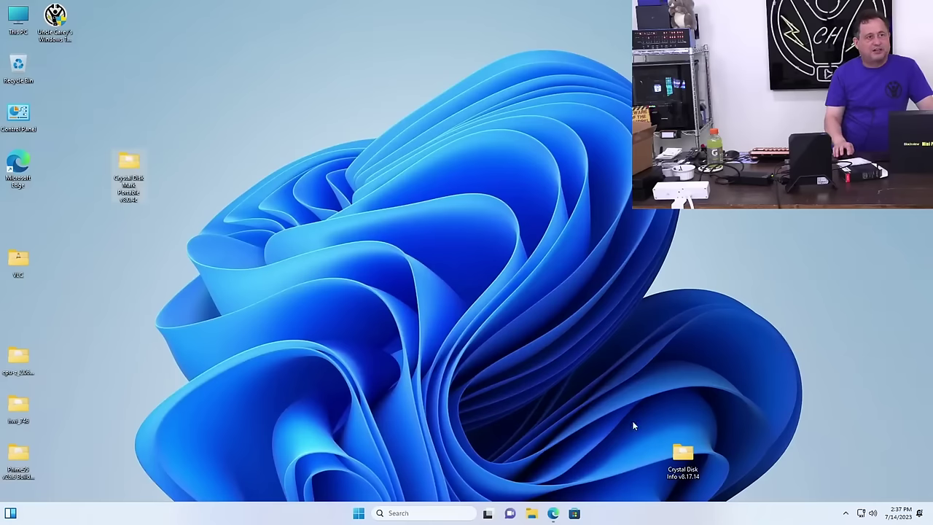
{"action": "left_click_drag", "start_coordinate": [683, 452], "coordinate": [94, 213]}
Step: Launch DiskMark64 from the Crystal Disk Mark desktop folder, allow it to make changes, and close the folder window
{"action": "double_click", "coordinate": [117, 178]}
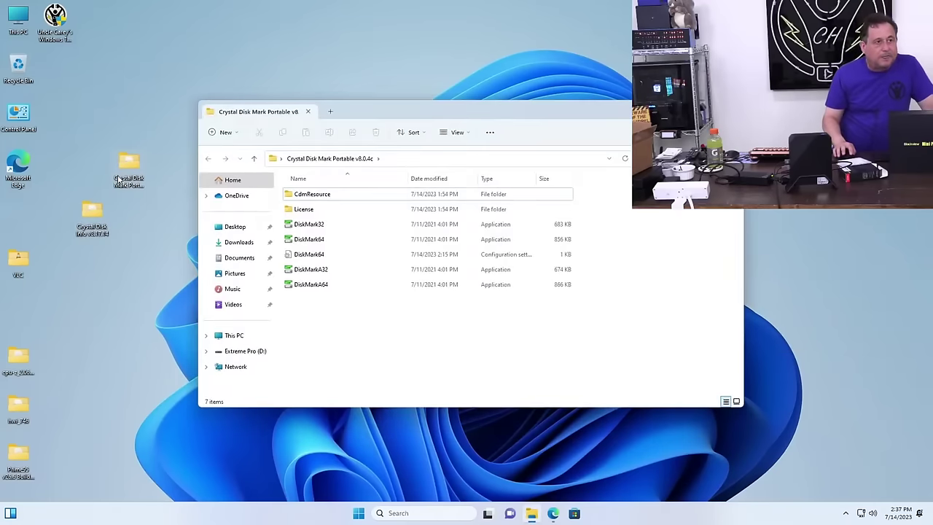
{"action": "double_click", "coordinate": [295, 241]}
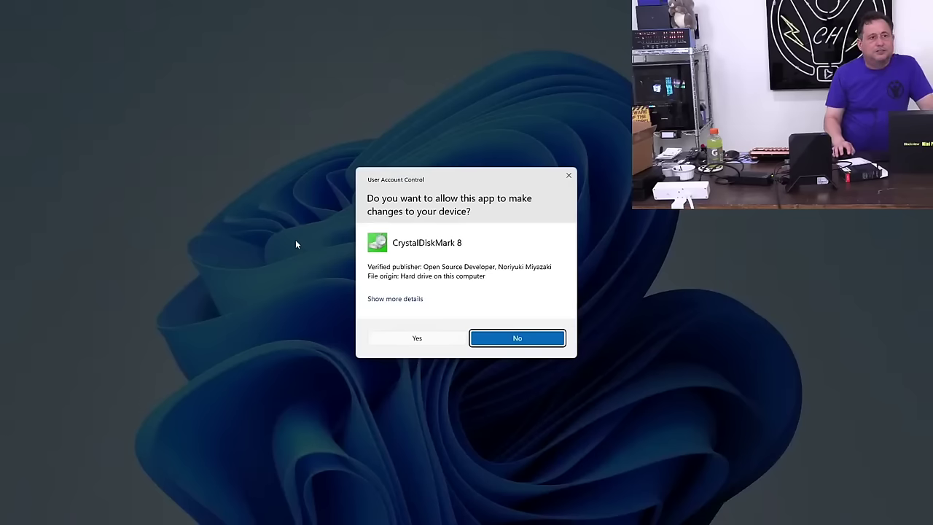
{"action": "left_click", "coordinate": [418, 340]}
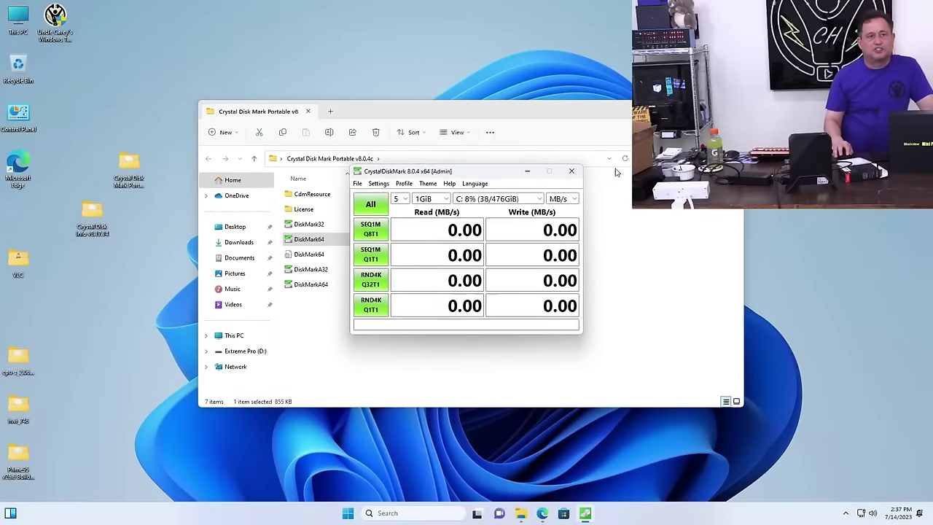
{"action": "key", "text": "alt+Tab"}
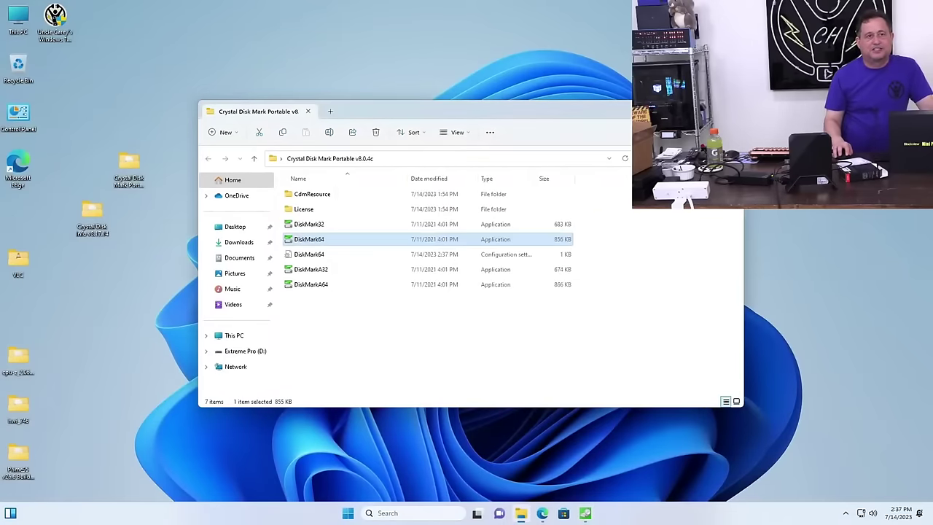
{"action": "key", "text": "alt+F4"}
Step: Benchmark drive D: with the SEQ1M Q8T1 test, stopping the first run and repeating it, and close CrystalDiskMark
{"action": "left_click", "coordinate": [474, 200]}
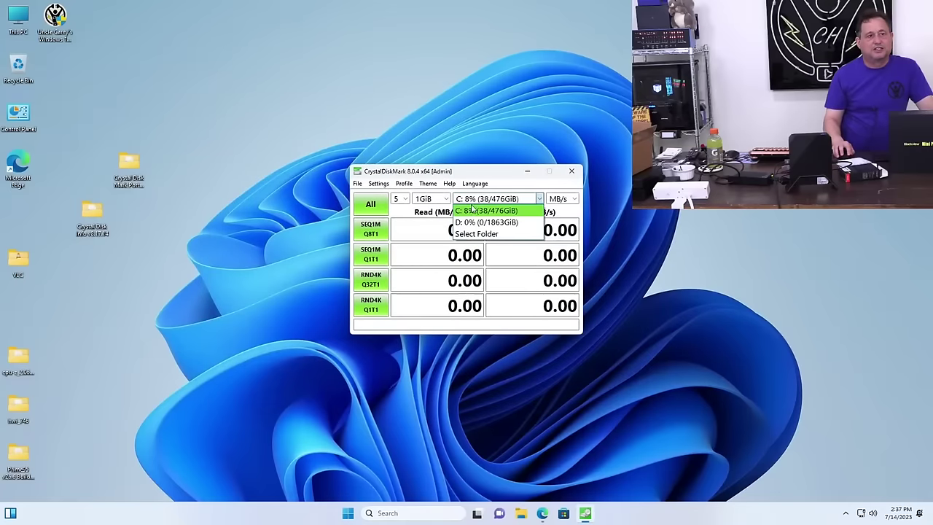
{"action": "left_click", "coordinate": [471, 217]}
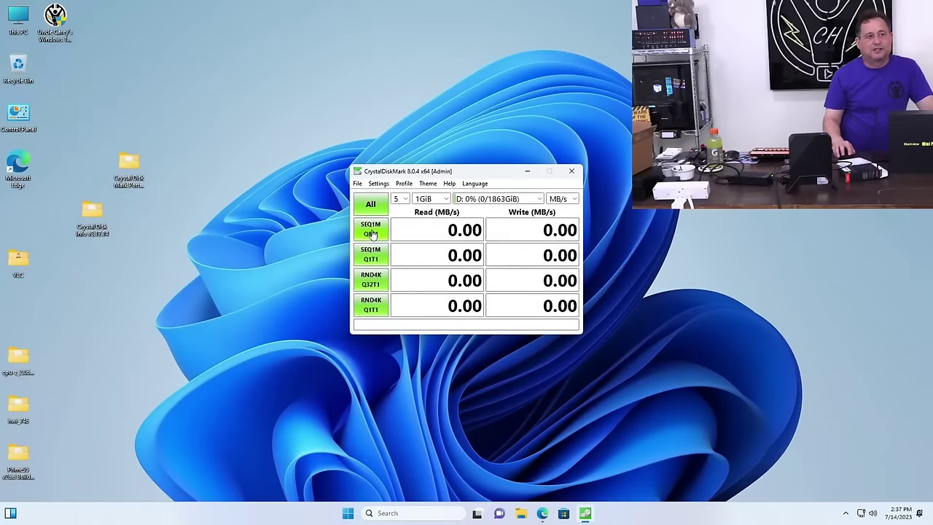
{"action": "left_click", "coordinate": [371, 230]}
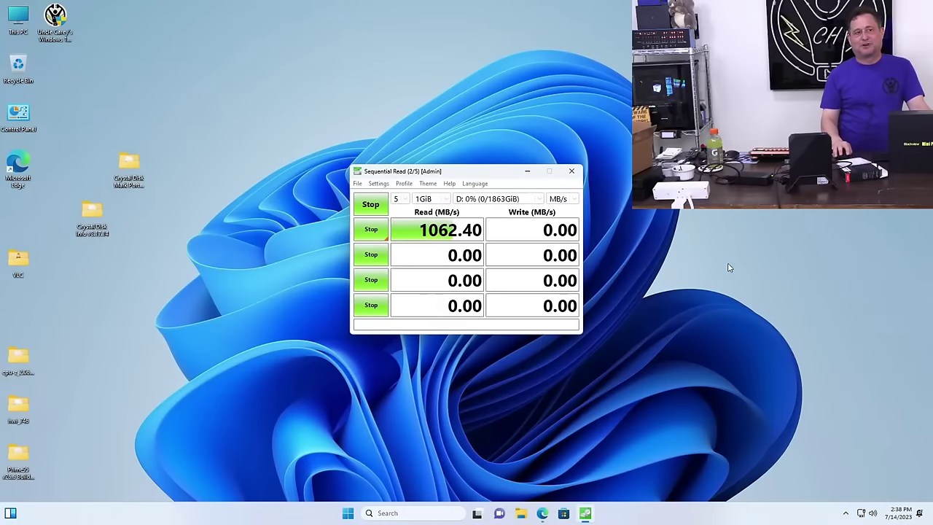
{"action": "left_click", "coordinate": [371, 230]}
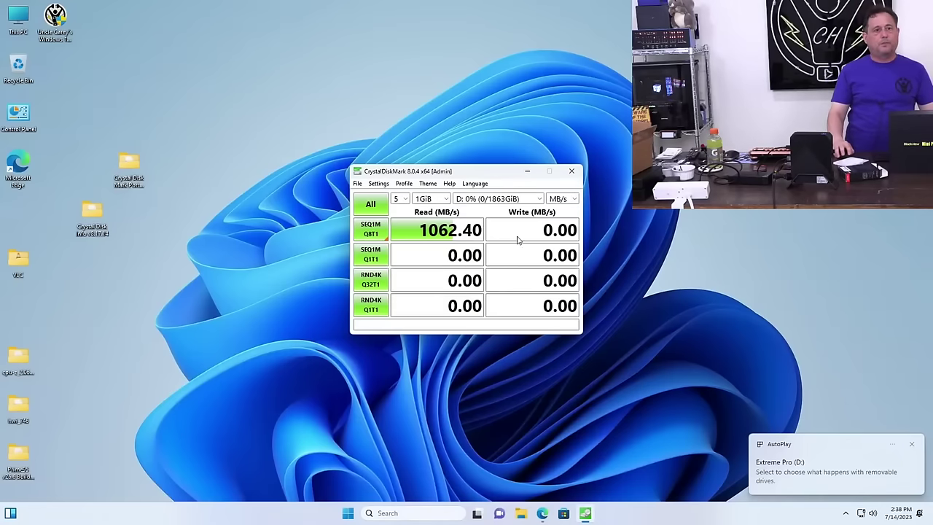
{"action": "left_click", "coordinate": [365, 233]}
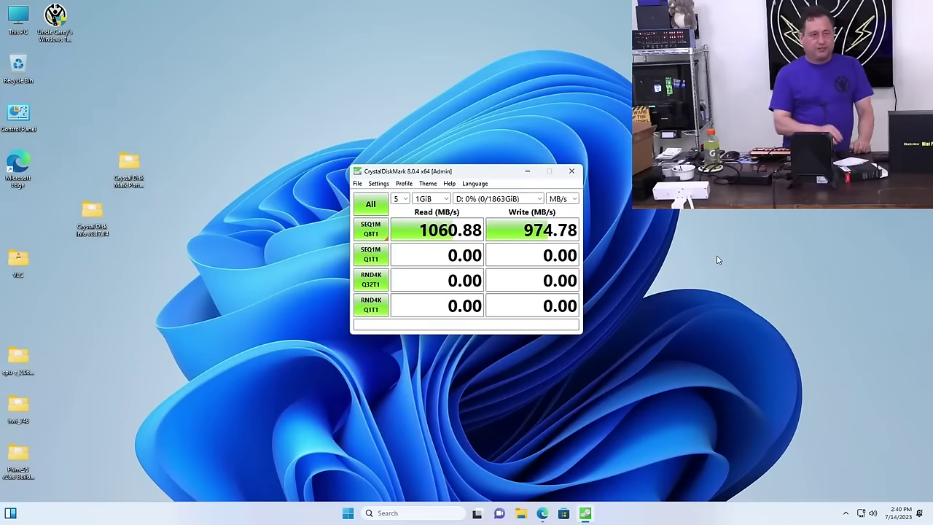
{"action": "left_click", "coordinate": [717, 260]}
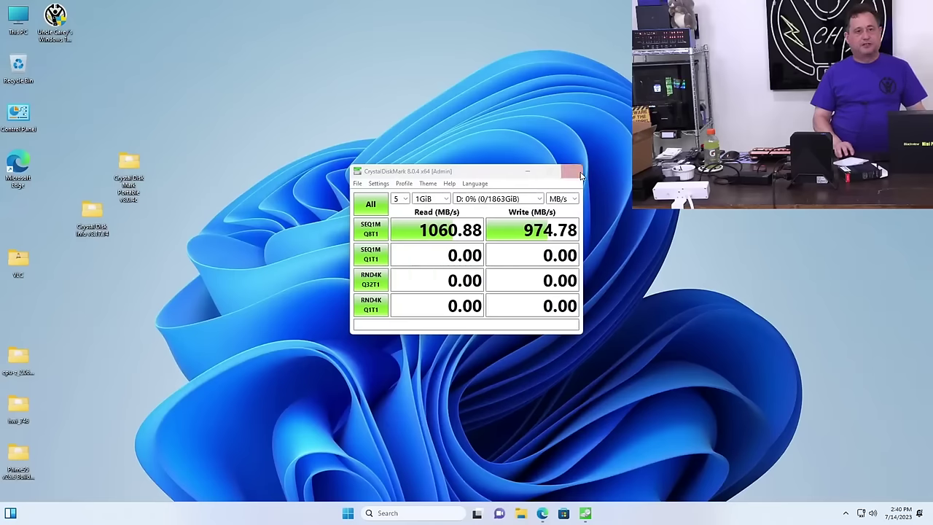
{"action": "left_click", "coordinate": [572, 173]}
Step: Safely eject the Extreme Pro external drive and dismiss the hidden tray icons
{"action": "left_click", "coordinate": [846, 514]}
{"action": "left_click", "coordinate": [845, 513]}
{"action": "left_click", "coordinate": [846, 514]}
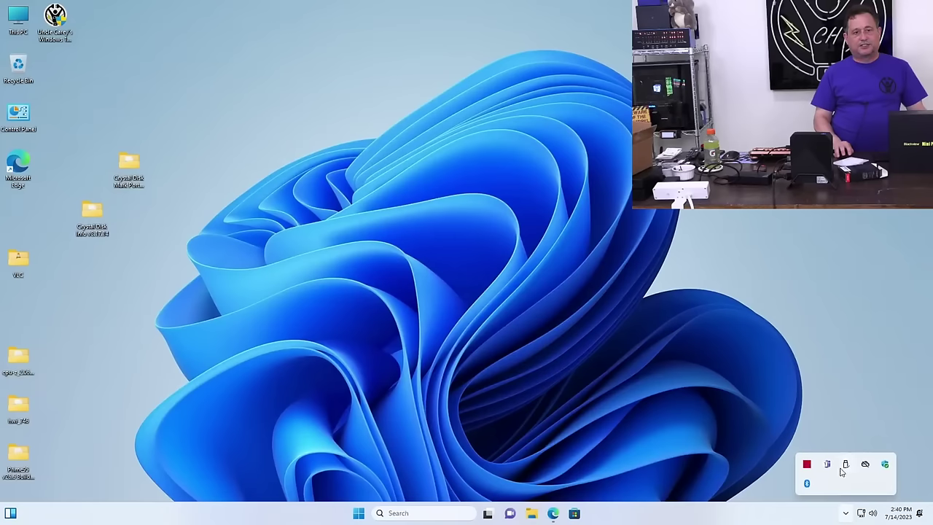
{"action": "right_click", "coordinate": [845, 465]}
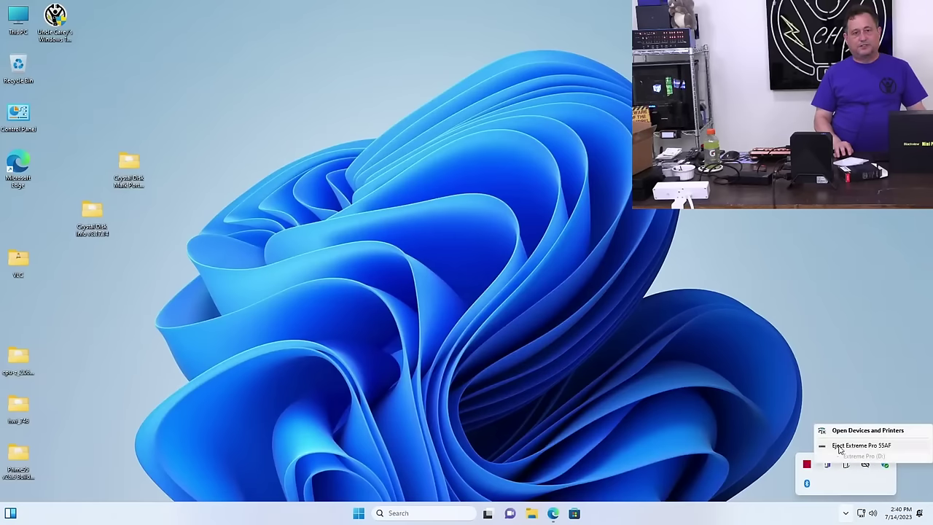
{"action": "left_click", "coordinate": [839, 446]}
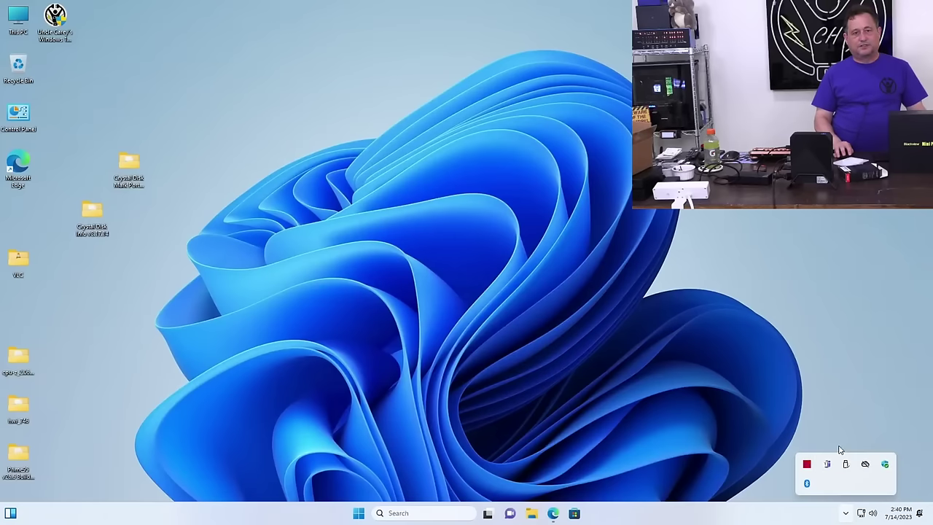
{"action": "left_click", "coordinate": [788, 476]}
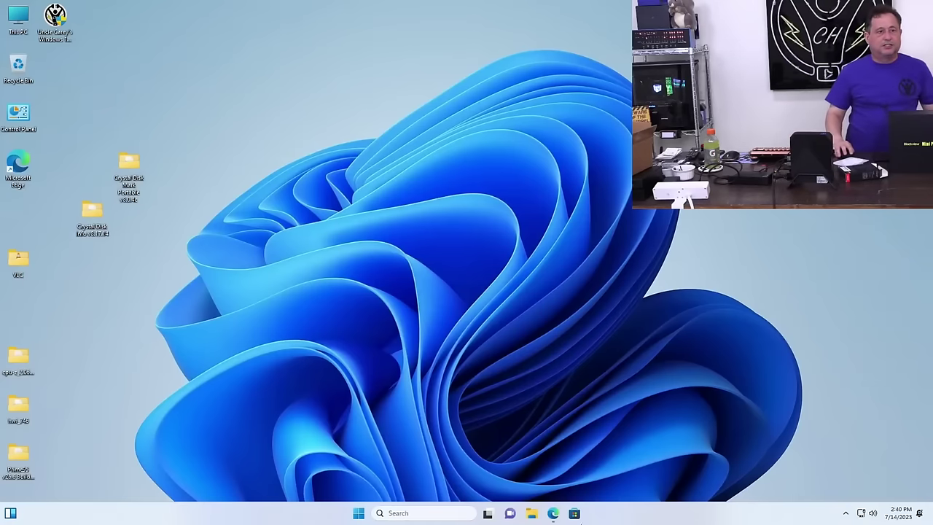
Step: Shut down the mini PC
{"action": "left_click", "coordinate": [359, 514]}
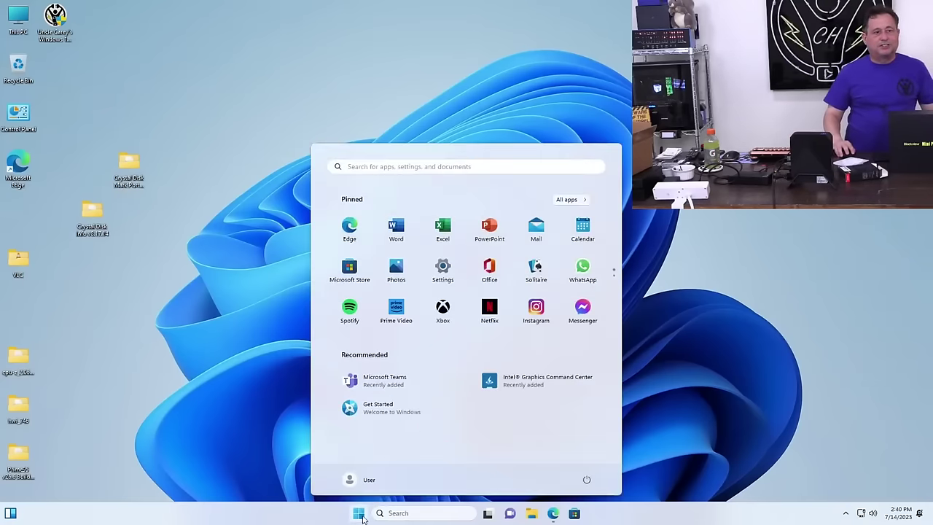
{"action": "left_click", "coordinate": [587, 481]}
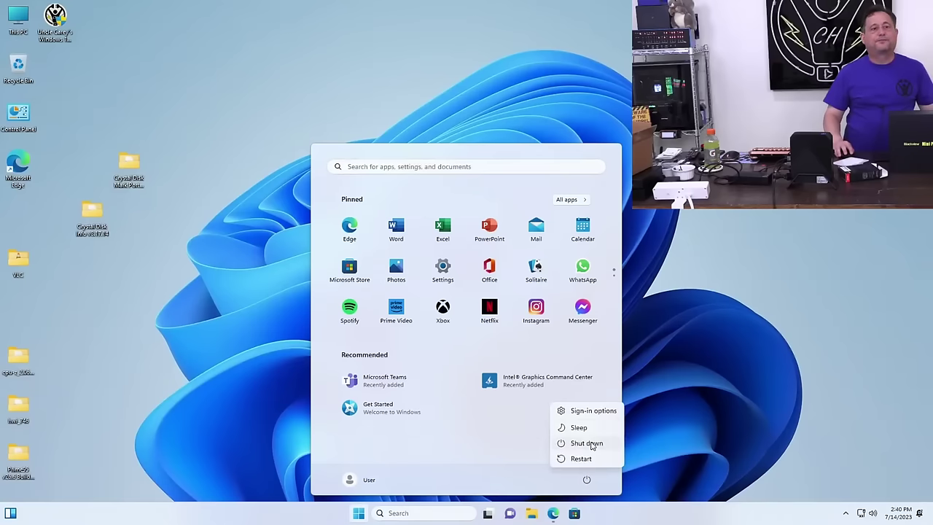
{"action": "left_click", "coordinate": [587, 443]}
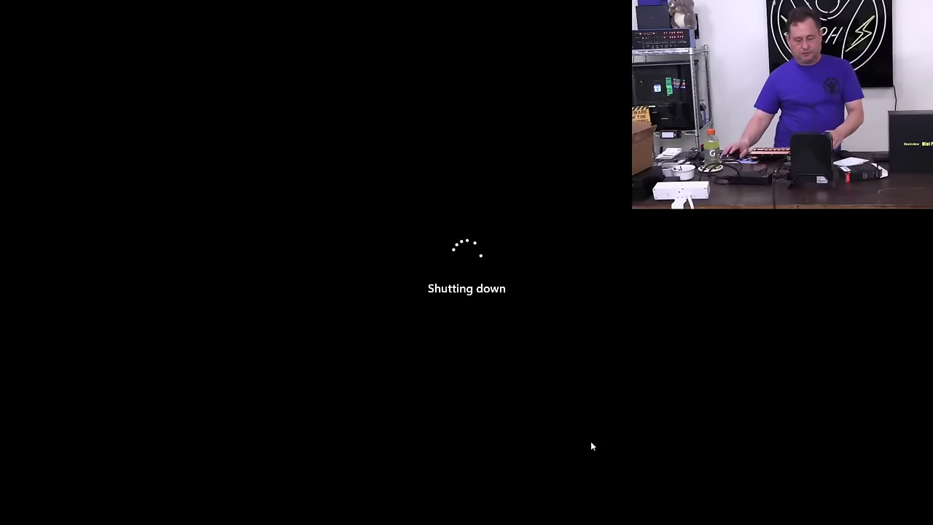
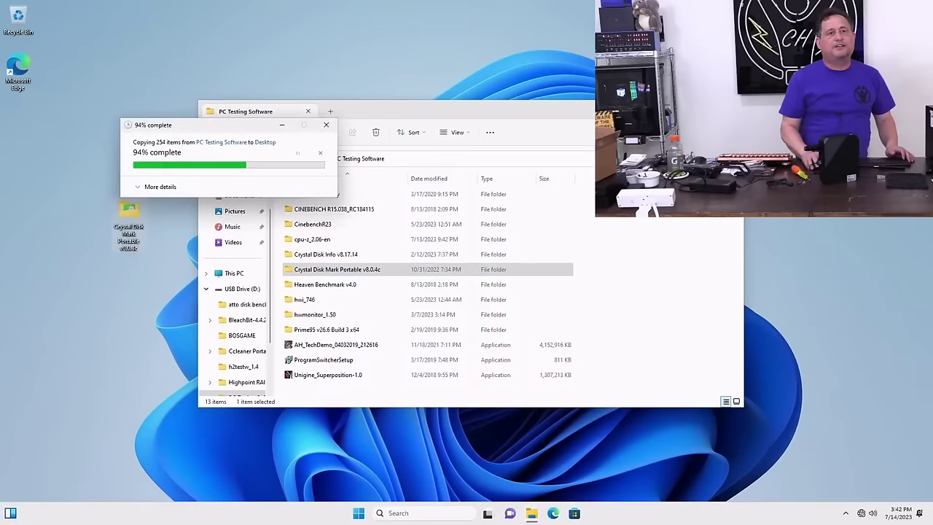
Step: Close the PC Testing Software folder window and safely eject the USB drive
{"action": "left_click", "coordinate": [307, 111]}
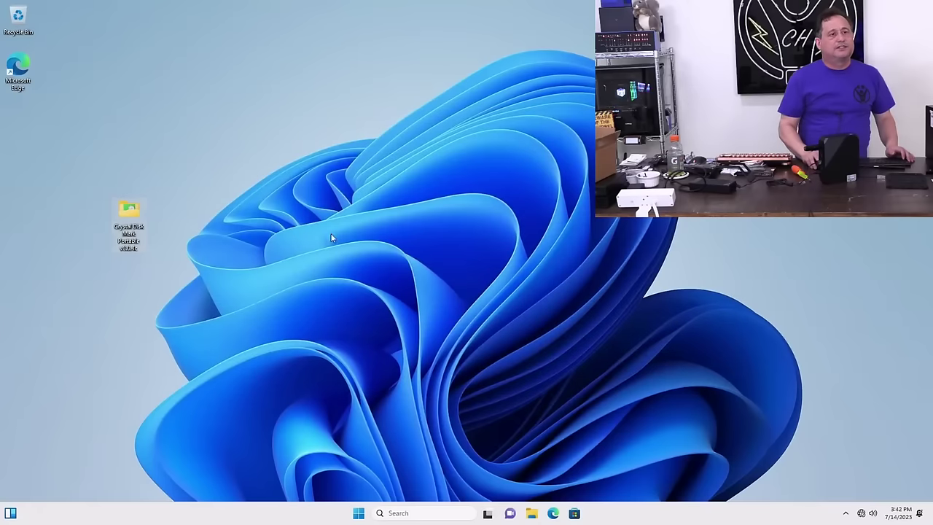
{"action": "left_click", "coordinate": [845, 513]}
{"action": "left_click", "coordinate": [855, 485]}
{"action": "left_click", "coordinate": [854, 464]}
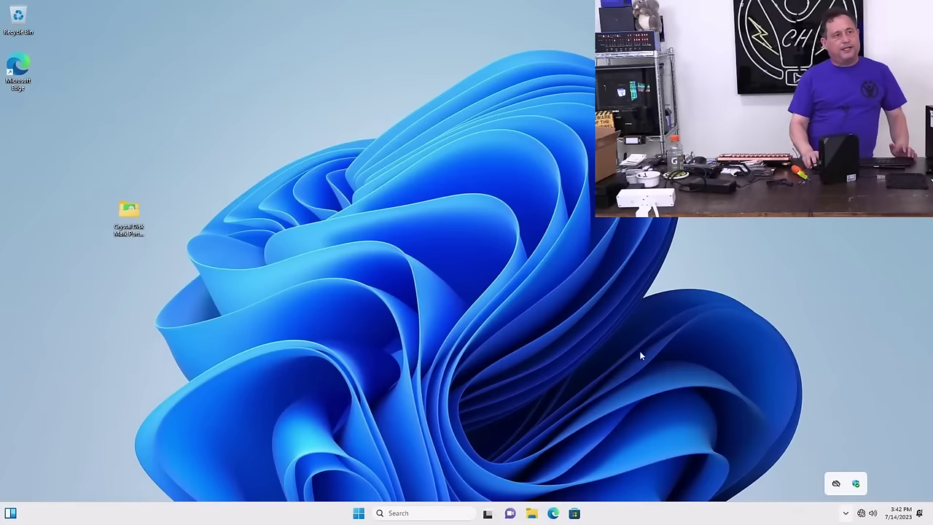
Step: Open the copied Crystal Disk Mark folder on the desktop, launch DiskMark64, and allow it to make changes
{"action": "double_click", "coordinate": [133, 234]}
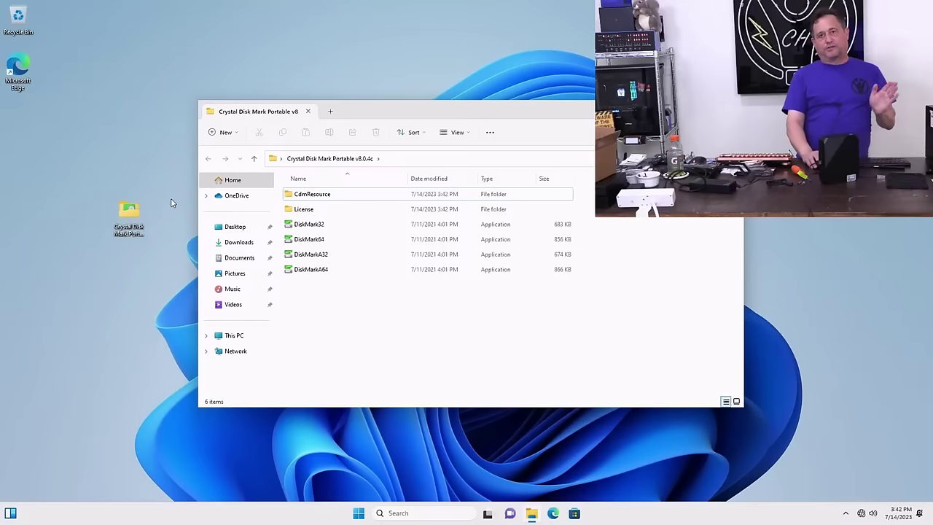
{"action": "double_click", "coordinate": [313, 242]}
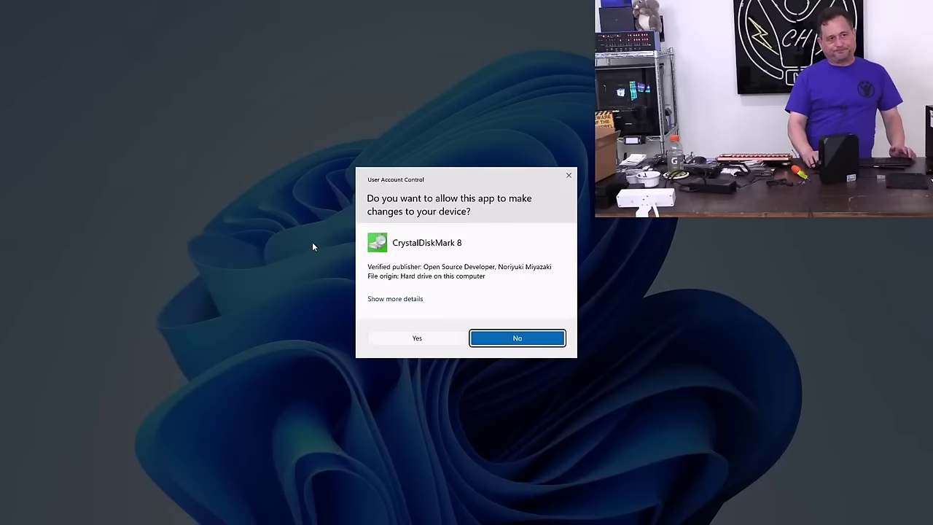
{"action": "left_click", "coordinate": [385, 336]}
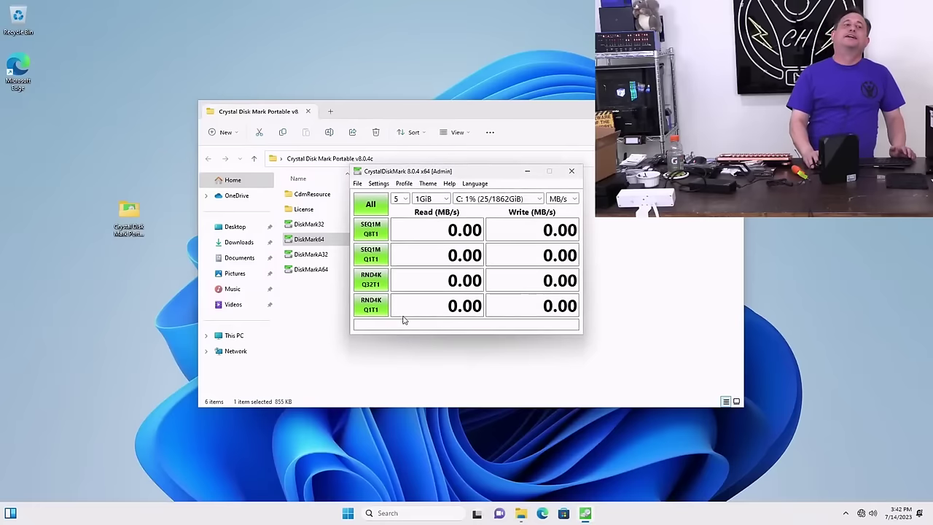
Step: Run the SEQ1M Q8T1 test on drive C:, stop it after the read pass, and close CrystalDiskMark
{"action": "left_click", "coordinate": [370, 232]}
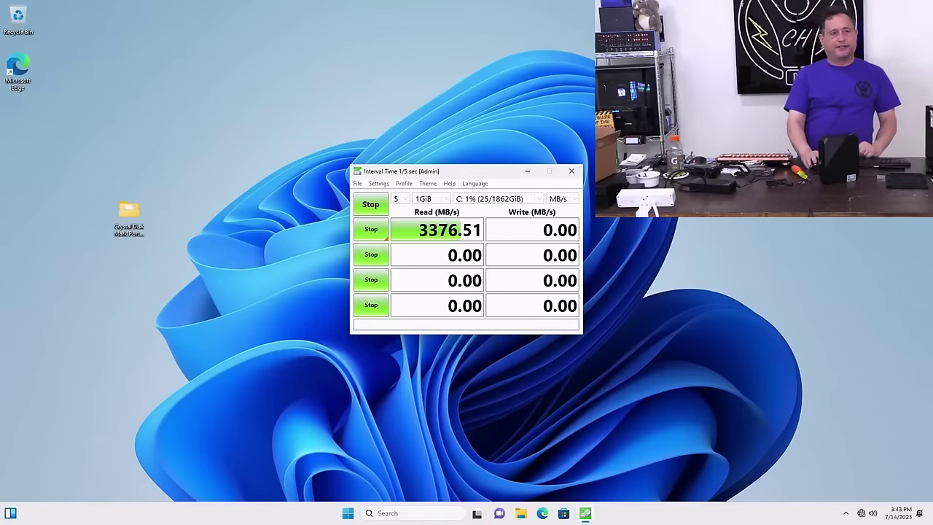
{"action": "left_click", "coordinate": [357, 230]}
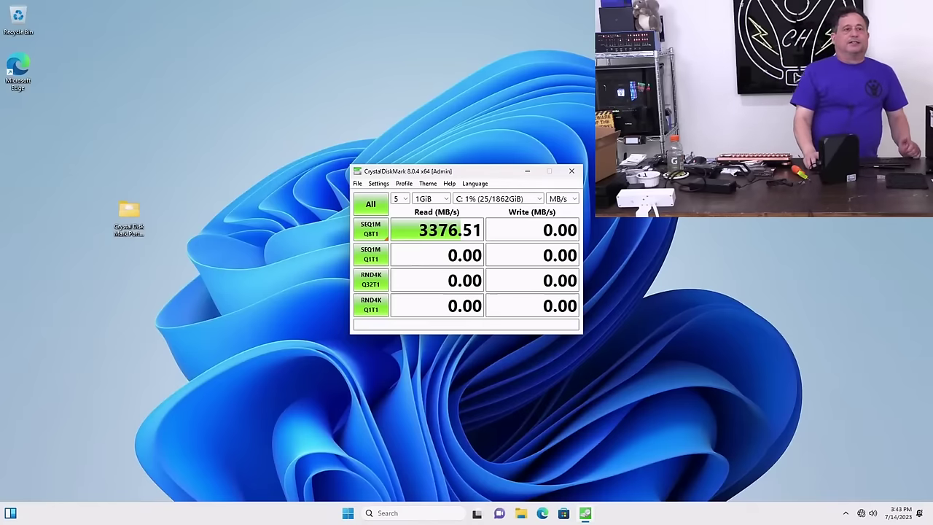
{"action": "left_click", "coordinate": [572, 171]}
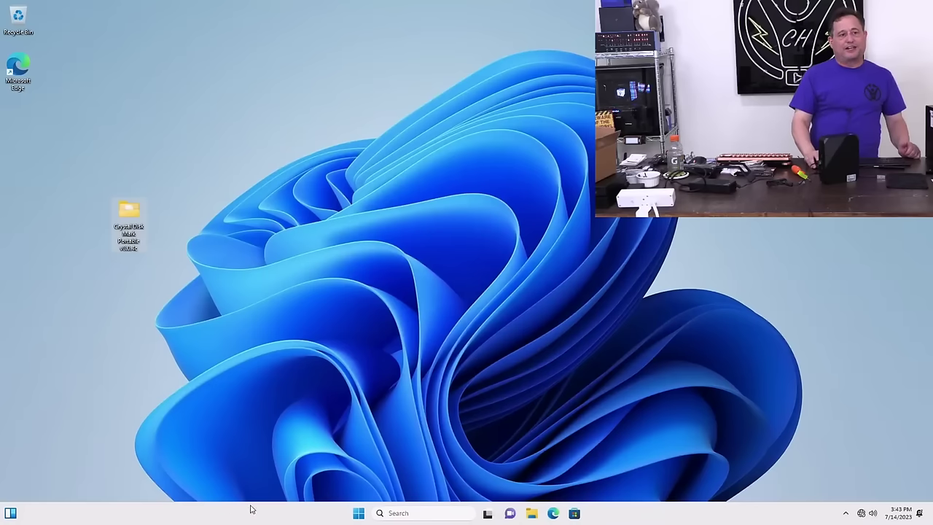
Step: Open Device Manager and examine the entries under Other devices for missing drivers
{"action": "right_click", "coordinate": [358, 514]}
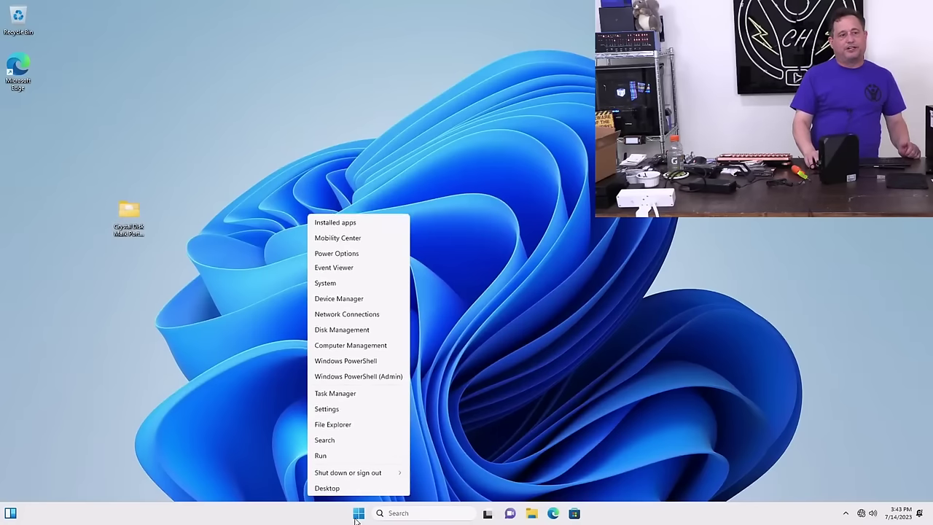
{"action": "left_click", "coordinate": [339, 296]}
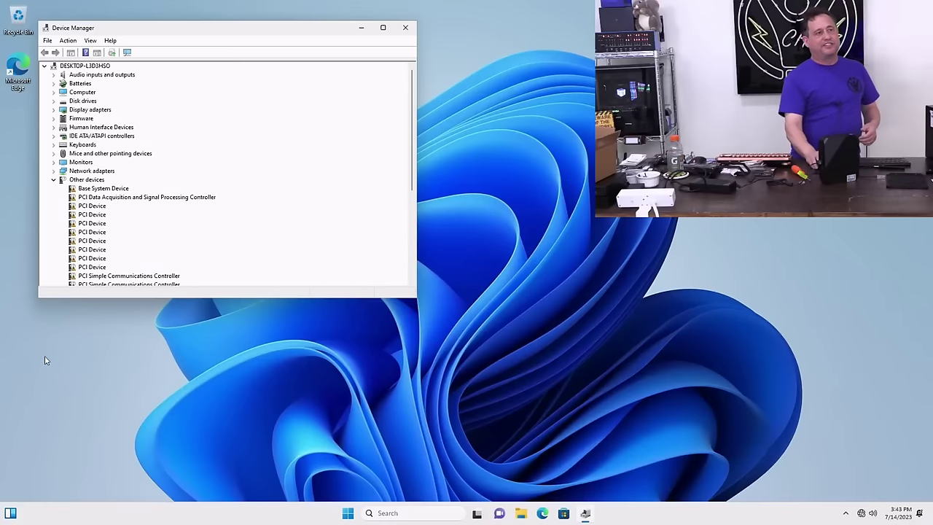
{"action": "scroll", "coordinate": [138, 244], "scroll_direction": "down", "scroll_amount": 2}
{"action": "scroll", "coordinate": [138, 244], "scroll_direction": "down", "scroll_amount": 3}
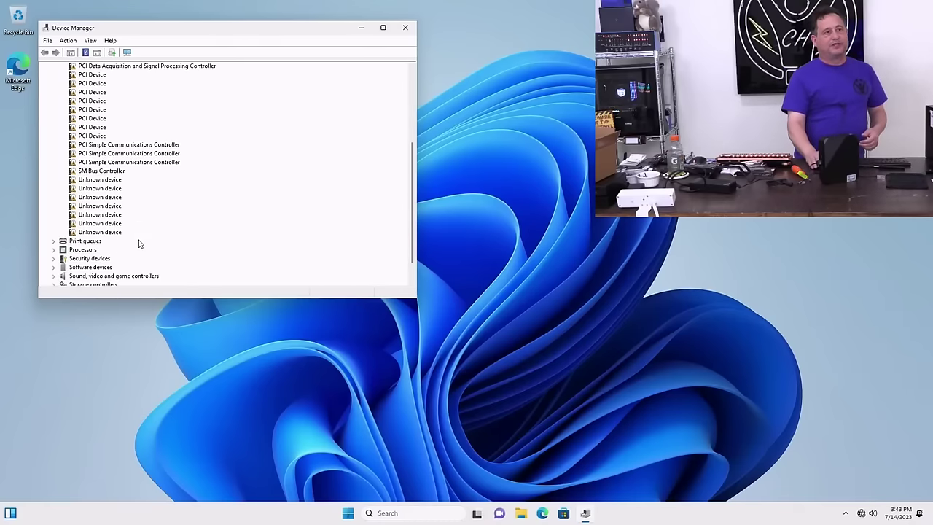
{"action": "scroll", "coordinate": [140, 245], "scroll_direction": "up", "scroll_amount": 1}
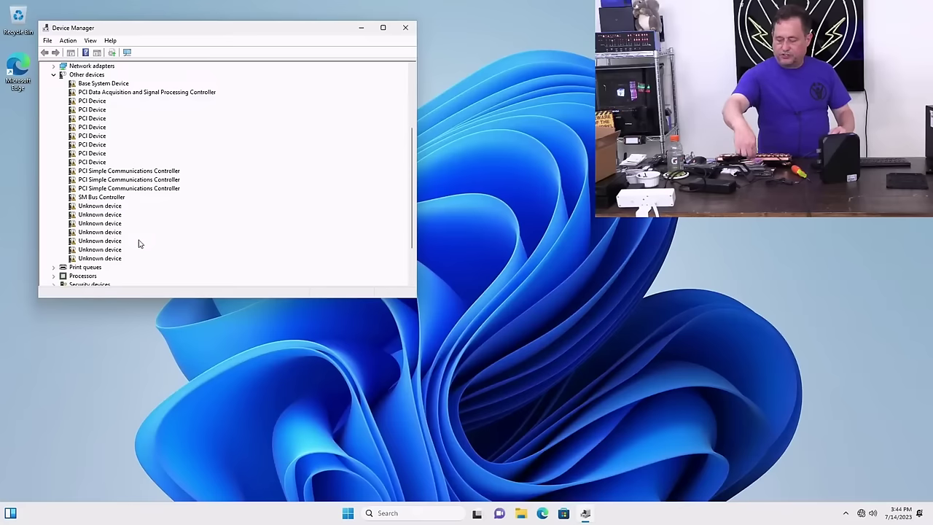
{"action": "scroll", "coordinate": [141, 244], "scroll_direction": "up", "scroll_amount": 4}
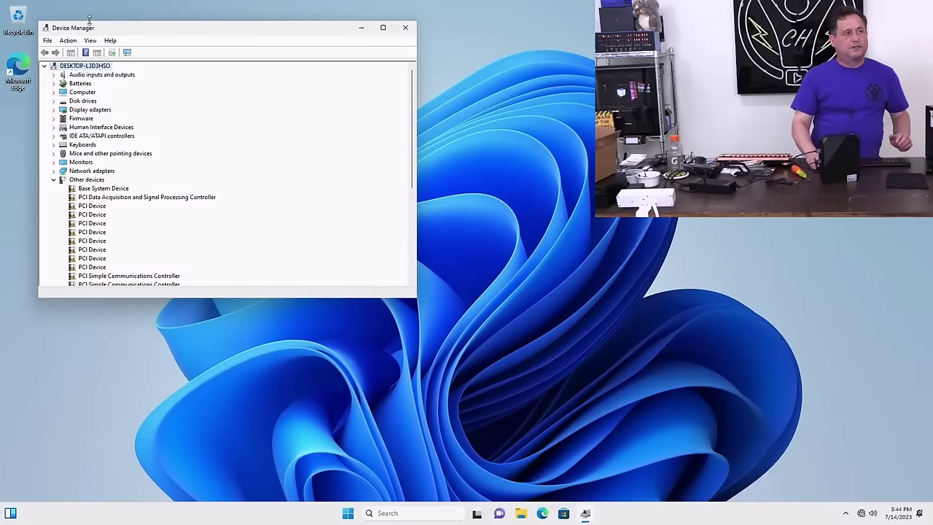
Step: Try to open drive D: from This PC, dismiss the error, and close File Explorer after rechecking the drive list
{"action": "left_click", "coordinate": [520, 515]}
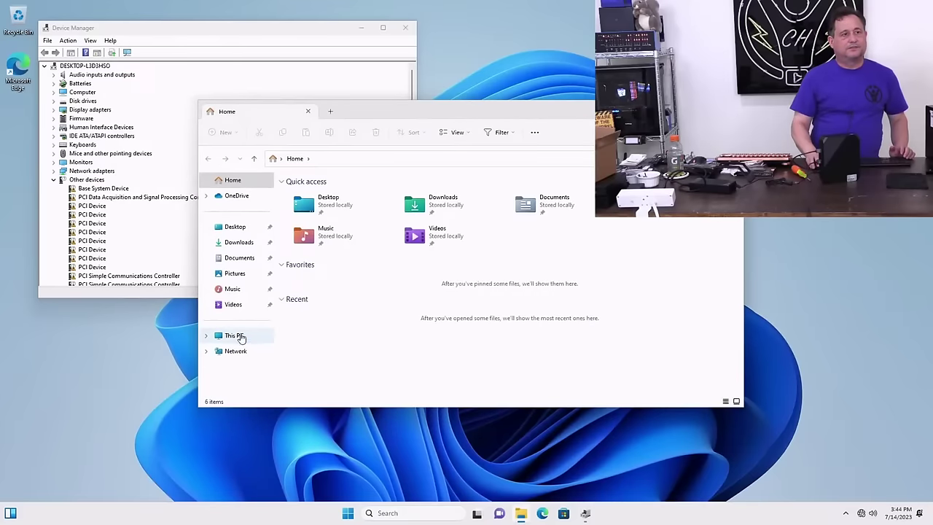
{"action": "left_click", "coordinate": [241, 338]}
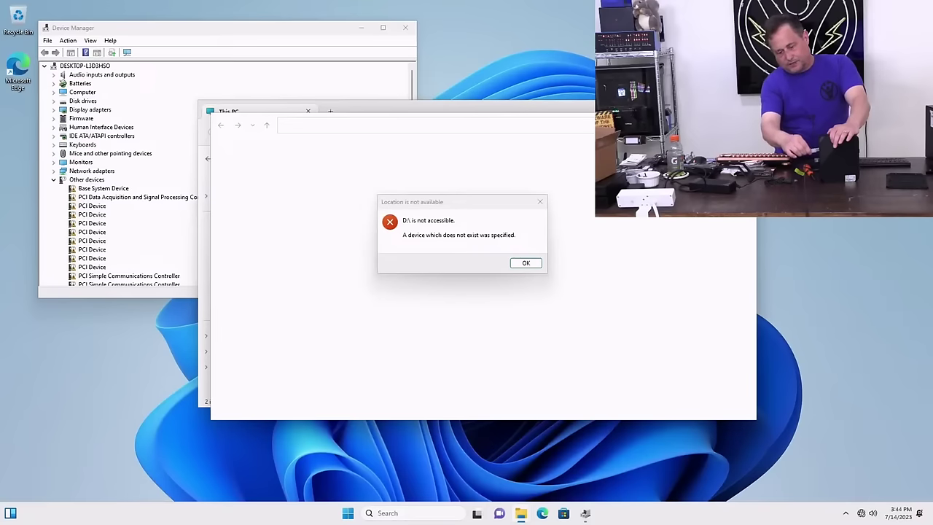
{"action": "left_click", "coordinate": [536, 264]}
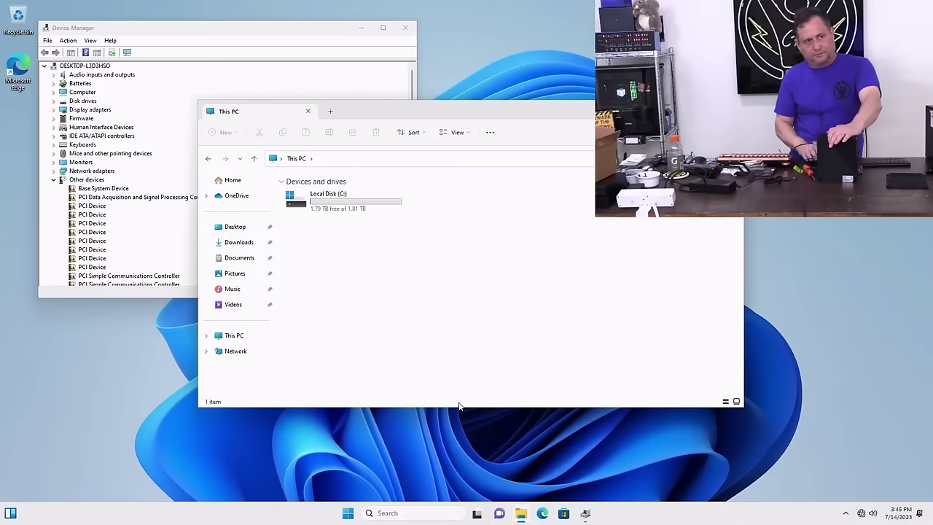
{"action": "left_click", "coordinate": [245, 339]}
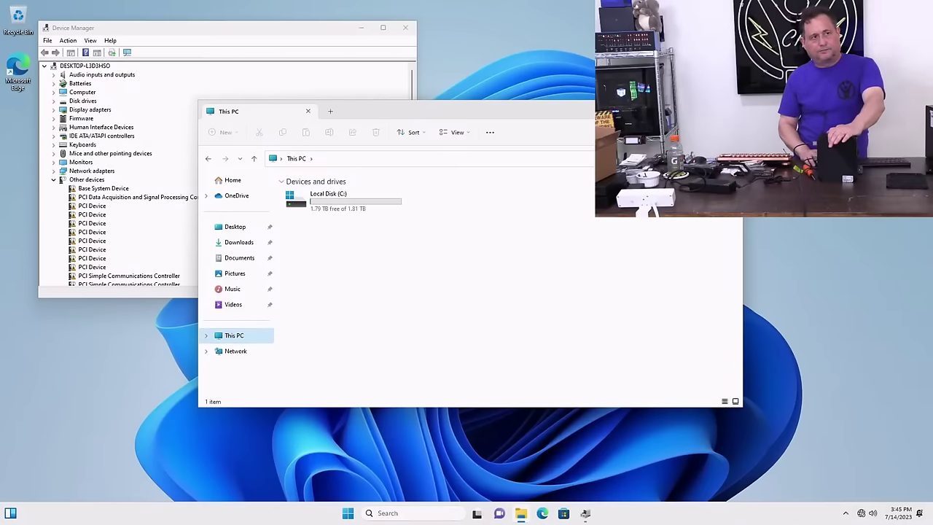
{"action": "left_click", "coordinate": [727, 111]}
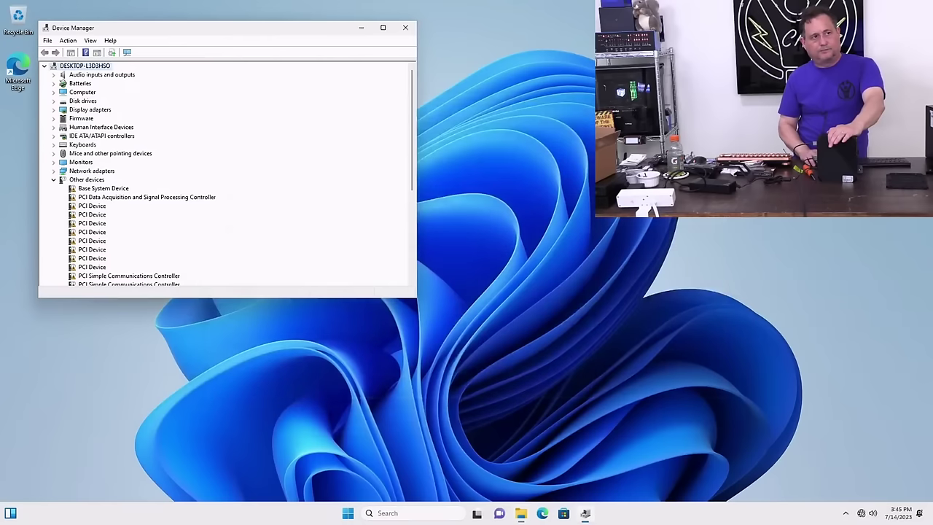
Step: Reopen File Explorer and check the drives listed under This PC
{"action": "left_click", "coordinate": [521, 512]}
{"action": "left_click", "coordinate": [585, 513]}
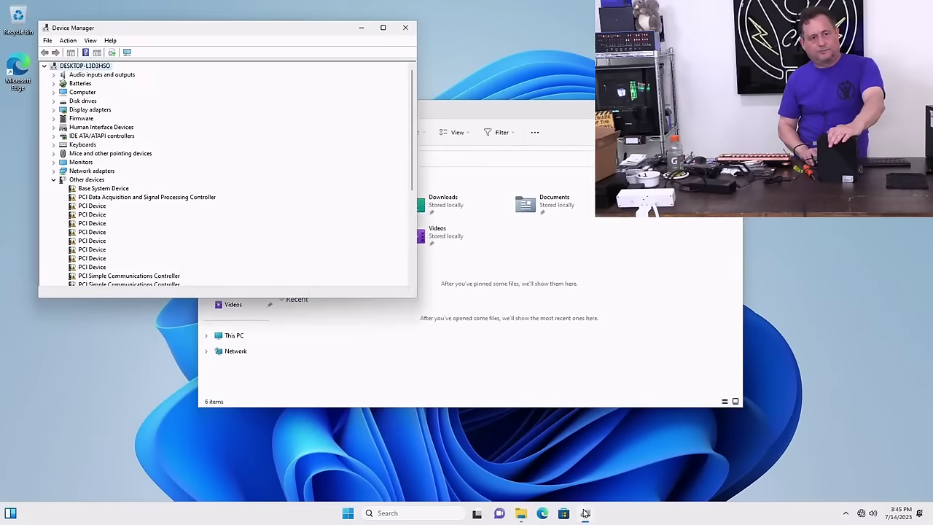
{"action": "left_click", "coordinate": [550, 254]}
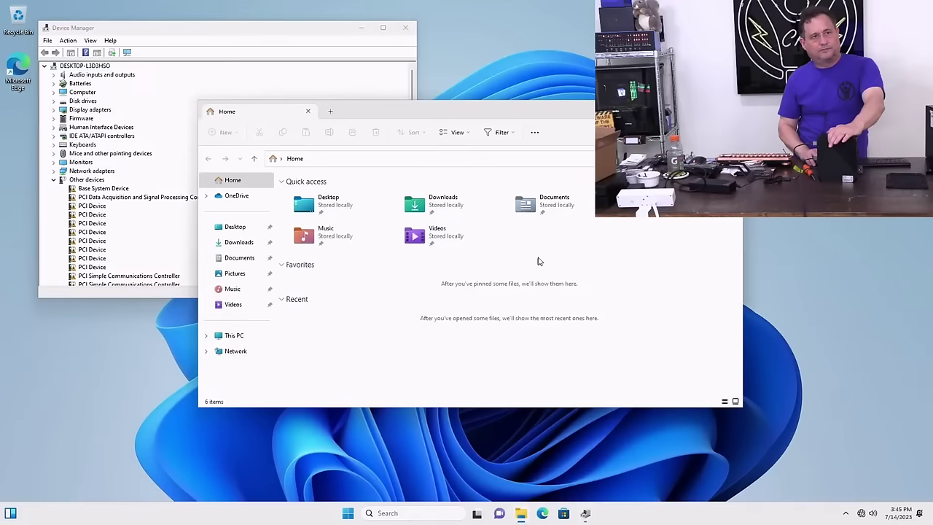
{"action": "left_click", "coordinate": [236, 336]}
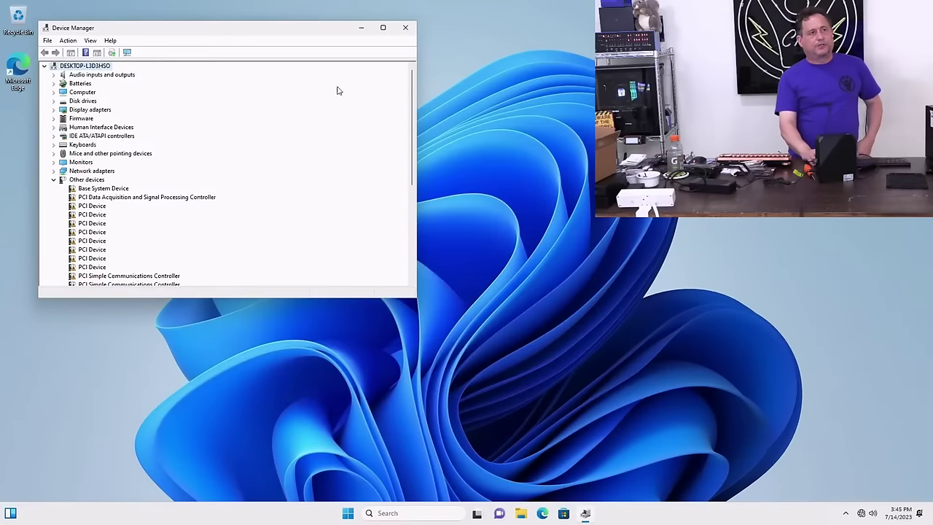
Step: Open the Base System Device properties from Other devices and start a manual driver update from the computer
{"action": "double_click", "coordinate": [92, 189]}
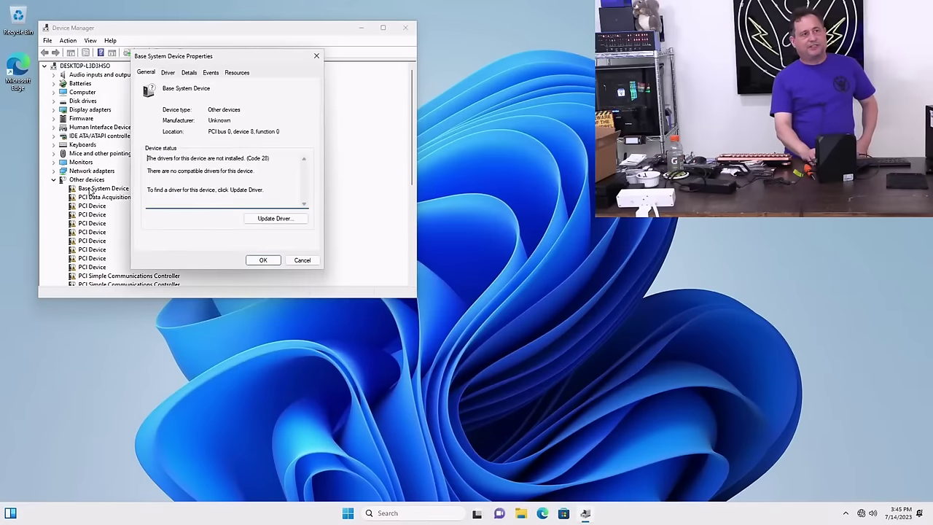
{"action": "left_click", "coordinate": [168, 73]}
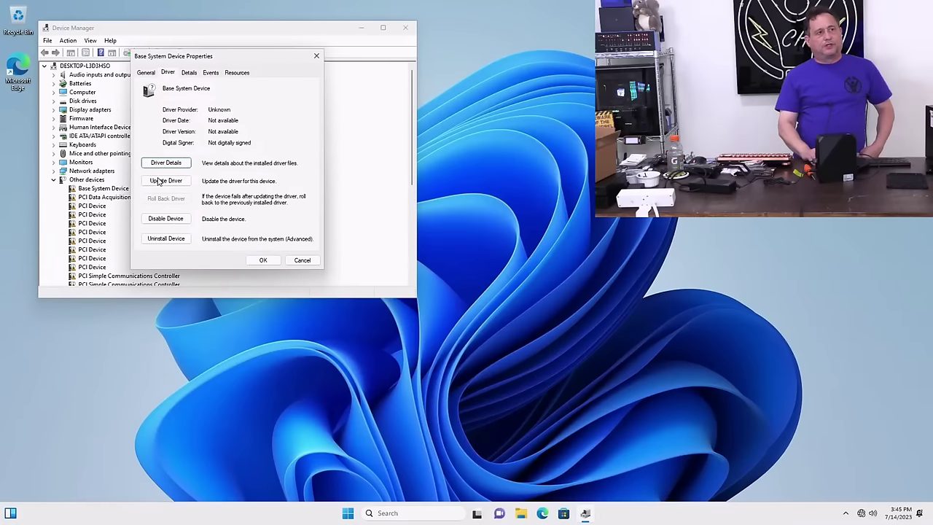
{"action": "left_click", "coordinate": [146, 73]}
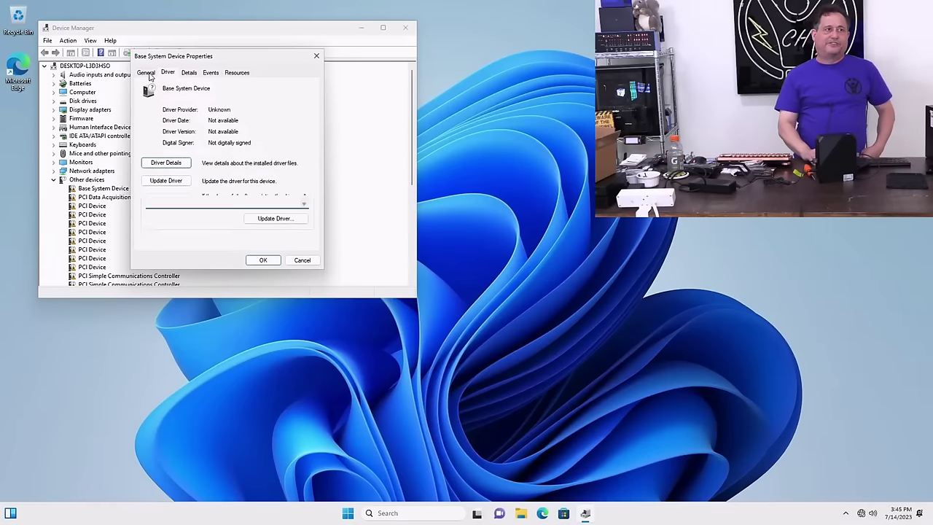
{"action": "left_click", "coordinate": [274, 218]}
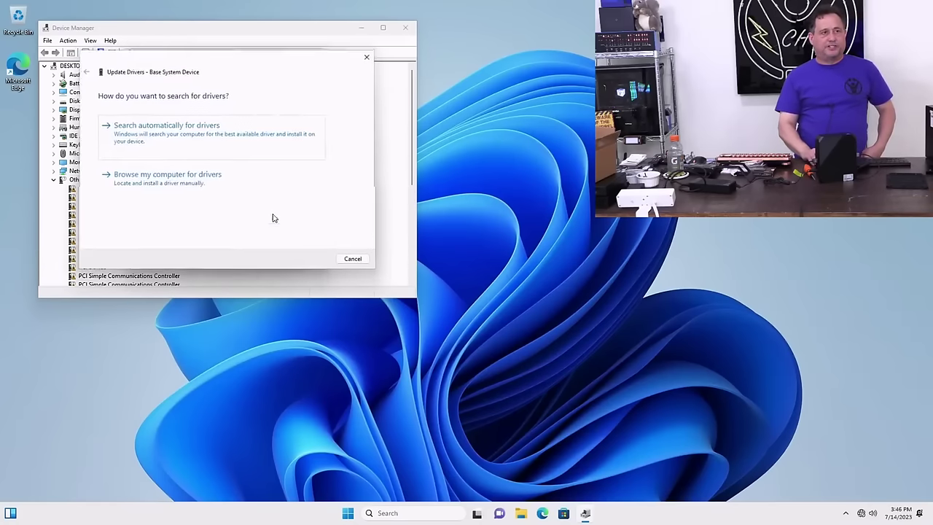
{"action": "left_click", "coordinate": [159, 185]}
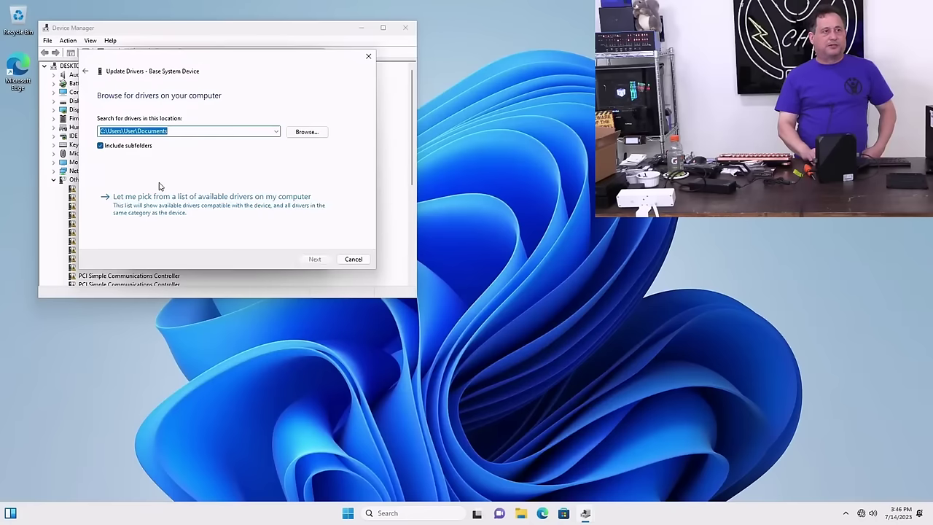
Step: Try to find a Base System Device driver by searching the D:\Windows folder, and exit the update wizard
{"action": "left_click", "coordinate": [306, 132]}
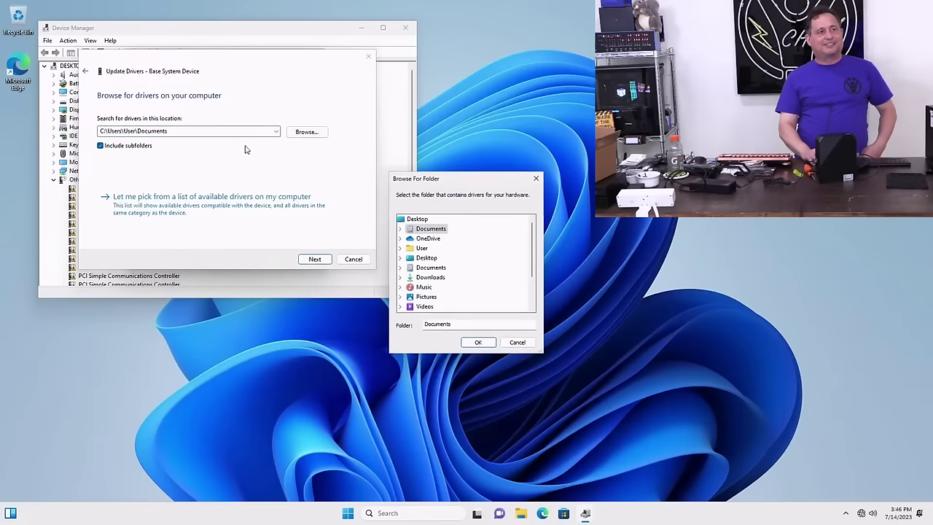
{"action": "scroll", "coordinate": [450, 290], "scroll_direction": "down", "scroll_amount": 2}
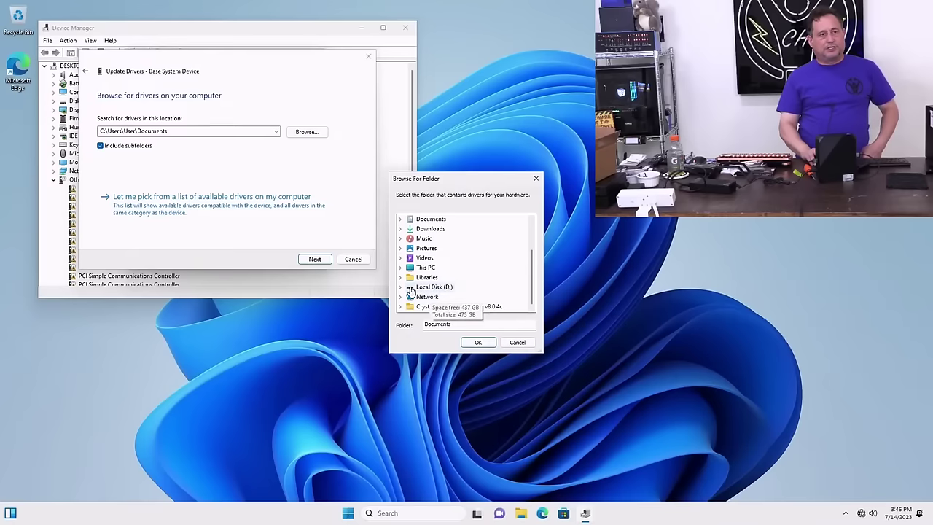
{"action": "double_click", "coordinate": [430, 287]}
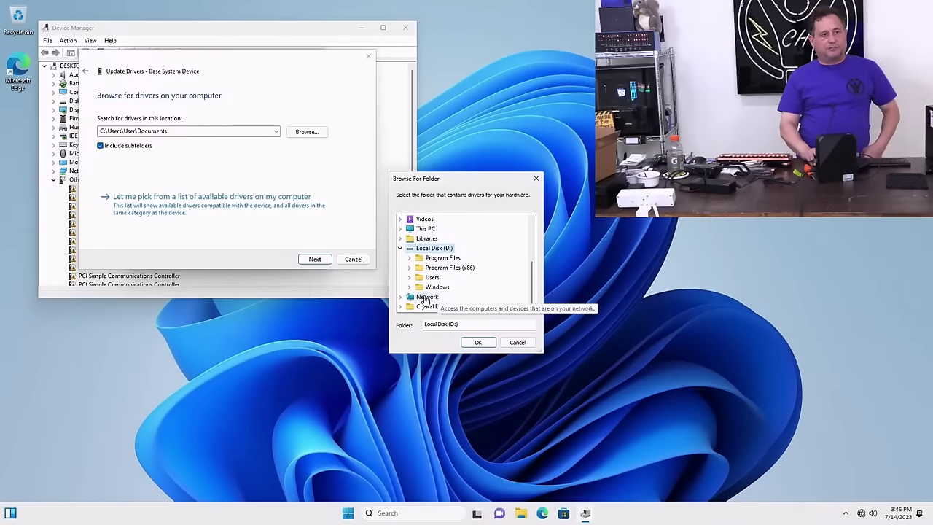
{"action": "double_click", "coordinate": [420, 290]}
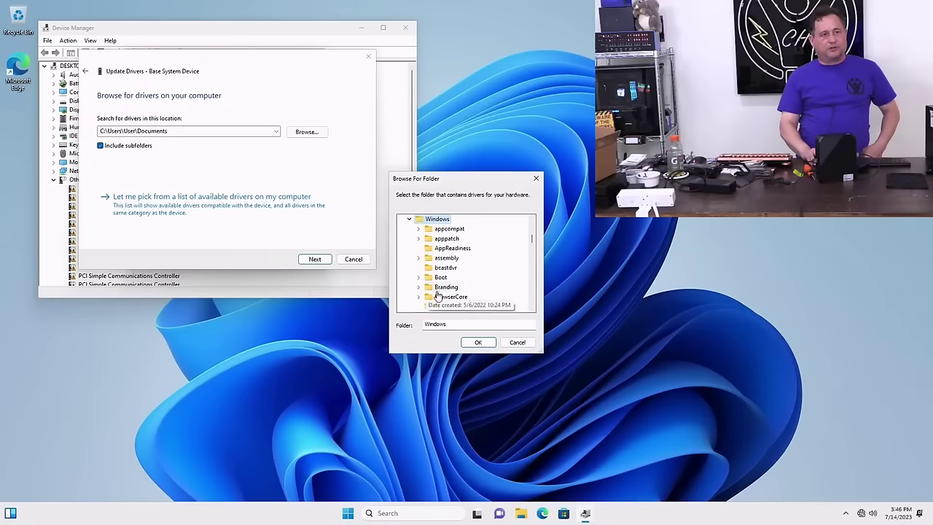
{"action": "left_click", "coordinate": [474, 347]}
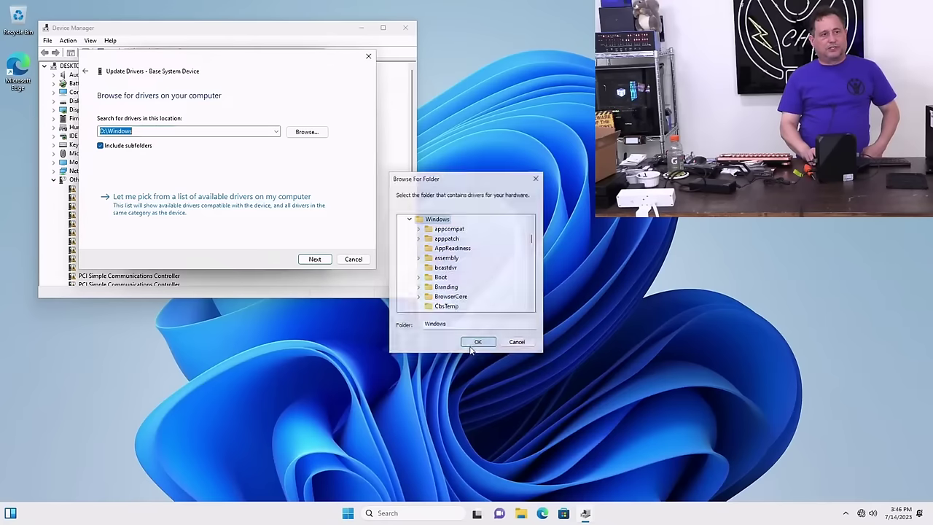
{"action": "left_click", "coordinate": [316, 260]}
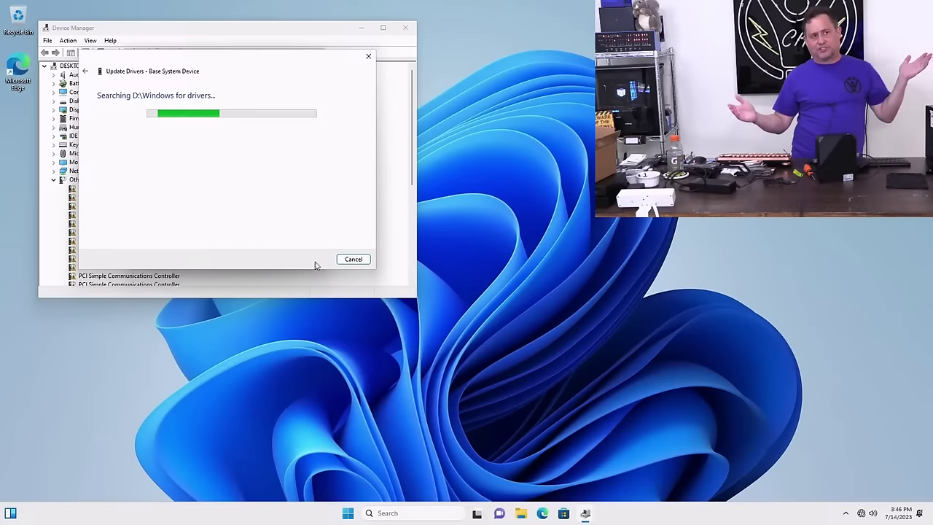
{"action": "left_click", "coordinate": [369, 265]}
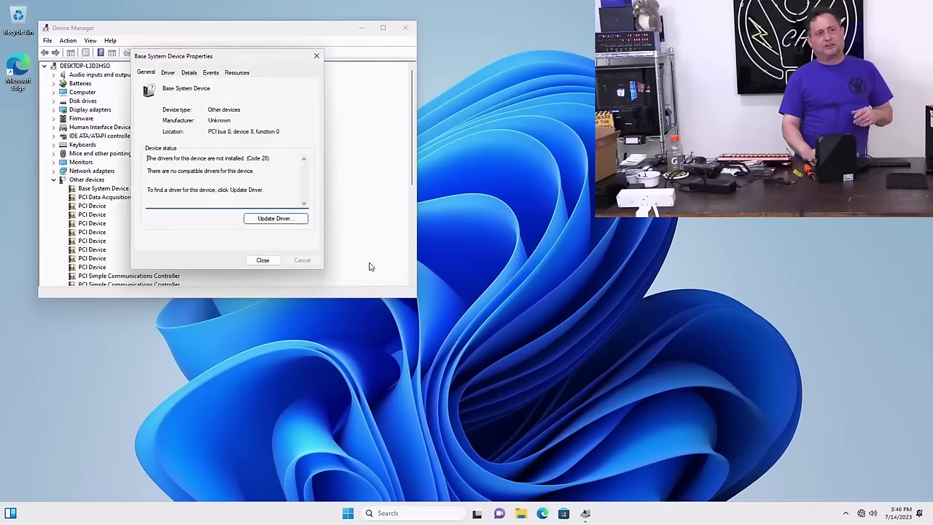
Step: Restart the manual driver update and search the D:\Windows\System32\drivers folder for a Base System Device driver
{"action": "left_click", "coordinate": [282, 222]}
{"action": "left_click", "coordinate": [168, 176]}
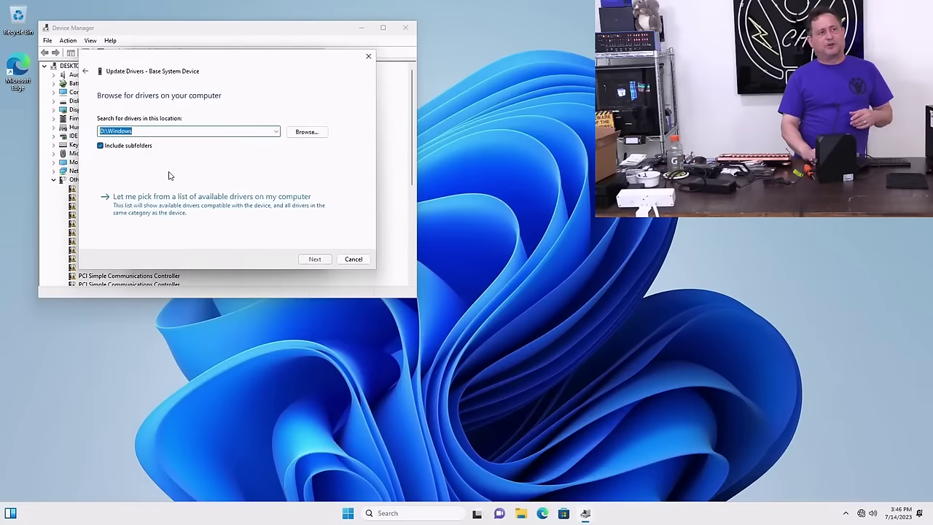
{"action": "left_click", "coordinate": [305, 132]}
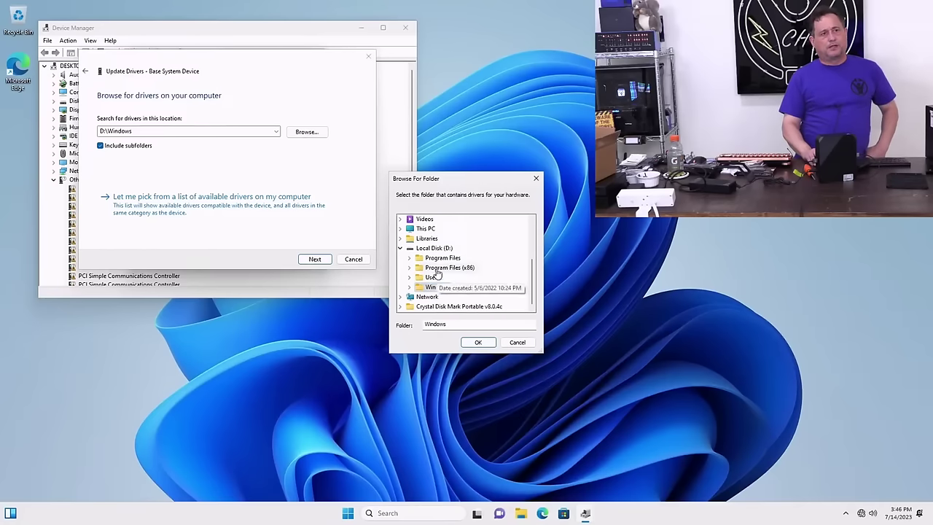
{"action": "left_click", "coordinate": [412, 291]}
{"action": "scroll", "coordinate": [445, 291], "scroll_direction": "down", "scroll_amount": 8}
{"action": "scroll", "coordinate": [449, 292], "scroll_direction": "down", "scroll_amount": 15}
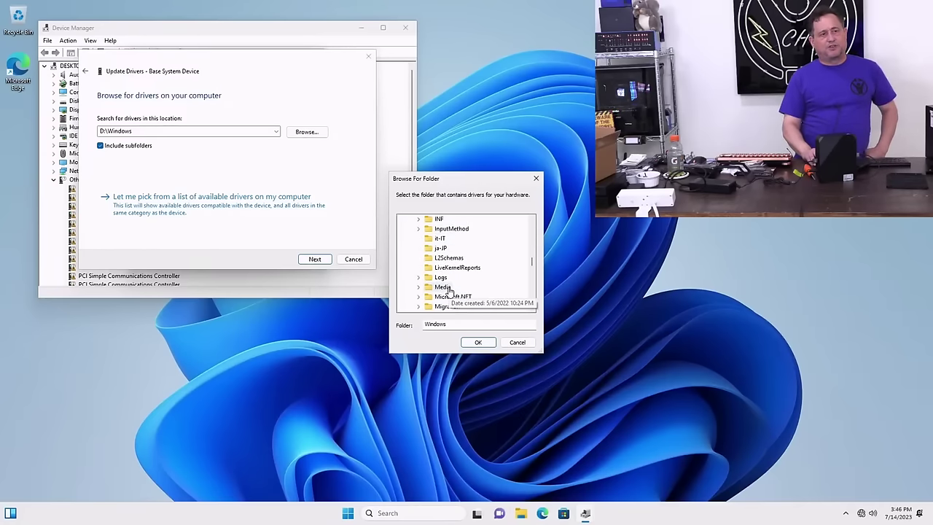
{"action": "scroll", "coordinate": [448, 292], "scroll_direction": "down", "scroll_amount": 3}
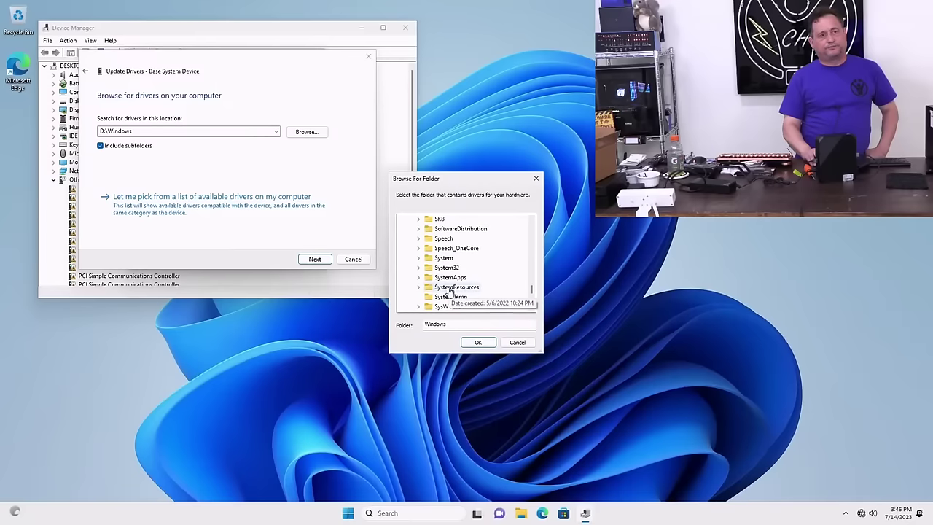
{"action": "double_click", "coordinate": [452, 270]}
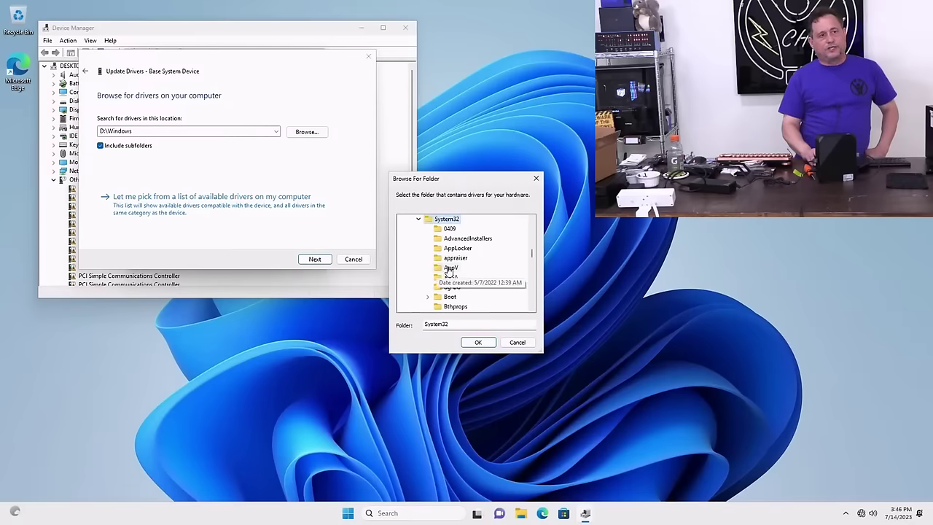
{"action": "scroll", "coordinate": [470, 267], "scroll_direction": "down", "scroll_amount": 5}
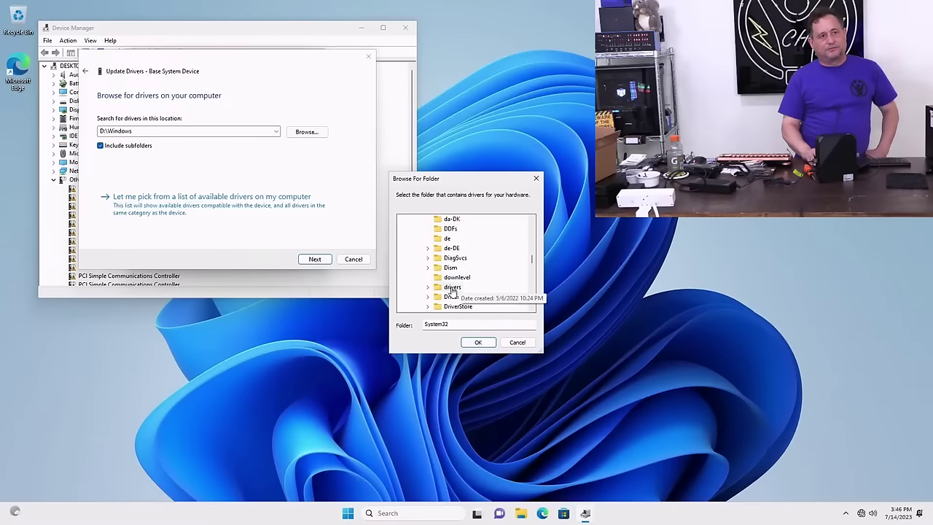
{"action": "left_click", "coordinate": [471, 286]}
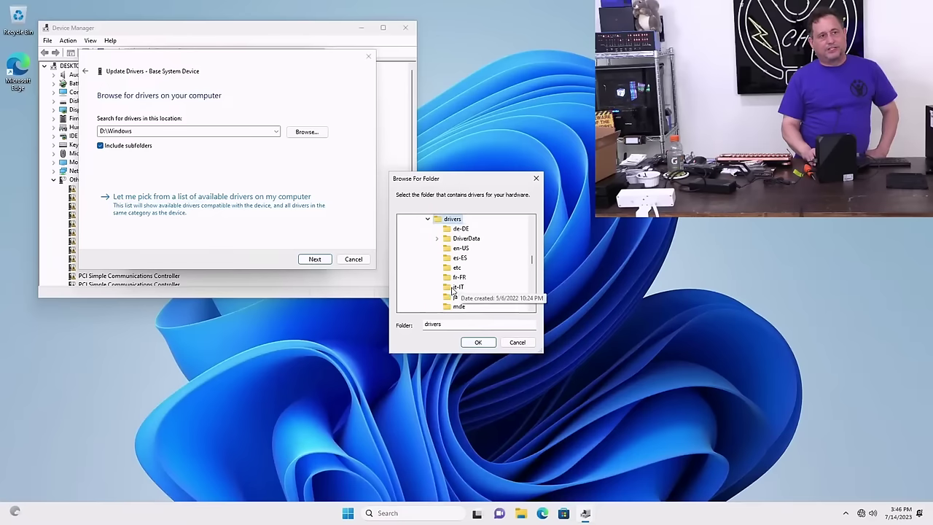
{"action": "left_click", "coordinate": [479, 345]}
{"action": "left_click", "coordinate": [315, 259]}
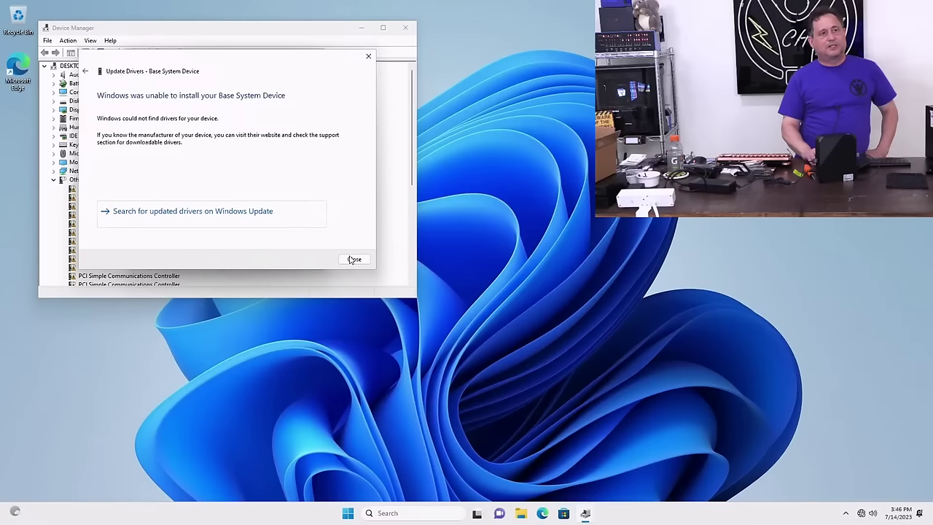
Step: Change the driver search location to D:\Windows\System32\, install the driver found there, and close the wizard and device properties
{"action": "left_click", "coordinate": [85, 71]}
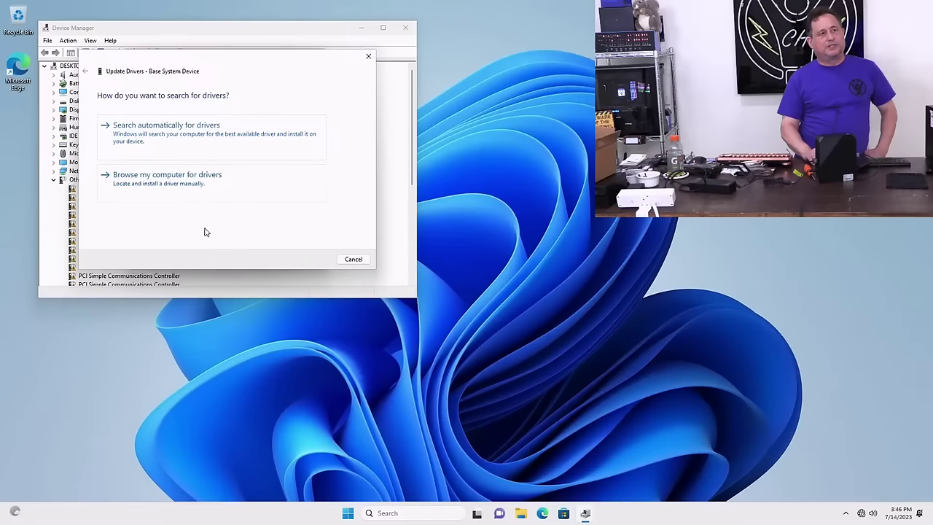
{"action": "left_click", "coordinate": [178, 186]}
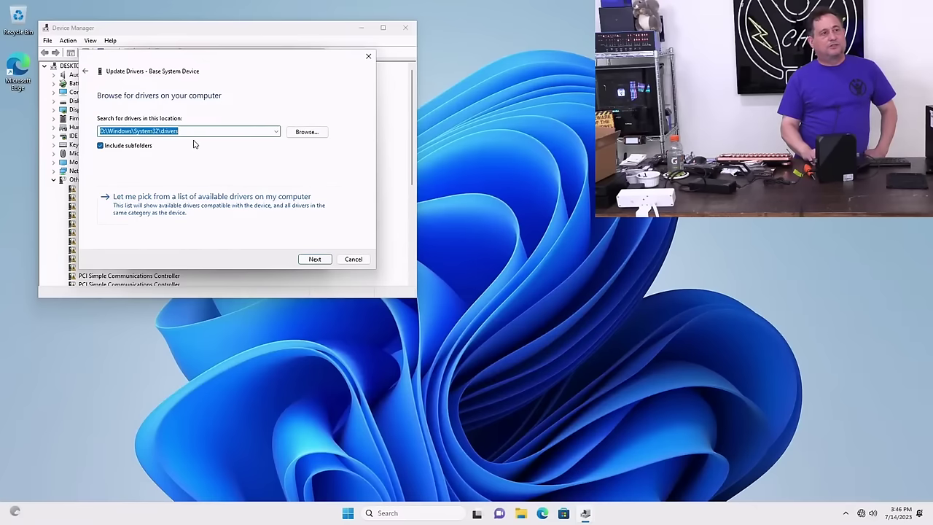
{"action": "key", "text": "End"}
{"action": "key", "text": "BackSpace"}
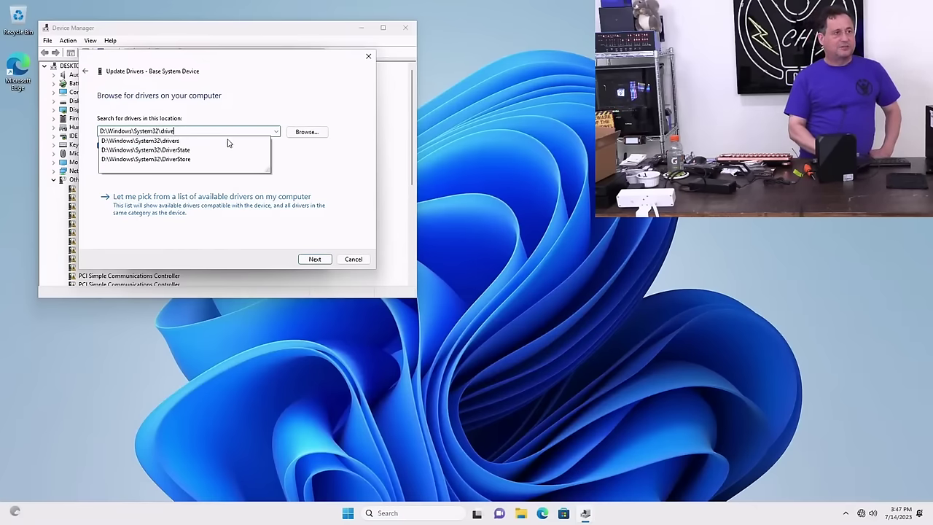
{"action": "key", "text": "BackSpace"}
{"action": "key", "text": "BackSpace"}
{"action": "key", "text": "BackSpace"}
{"action": "key", "text": "BackSpace"}
{"action": "key", "text": "BackSpace"}
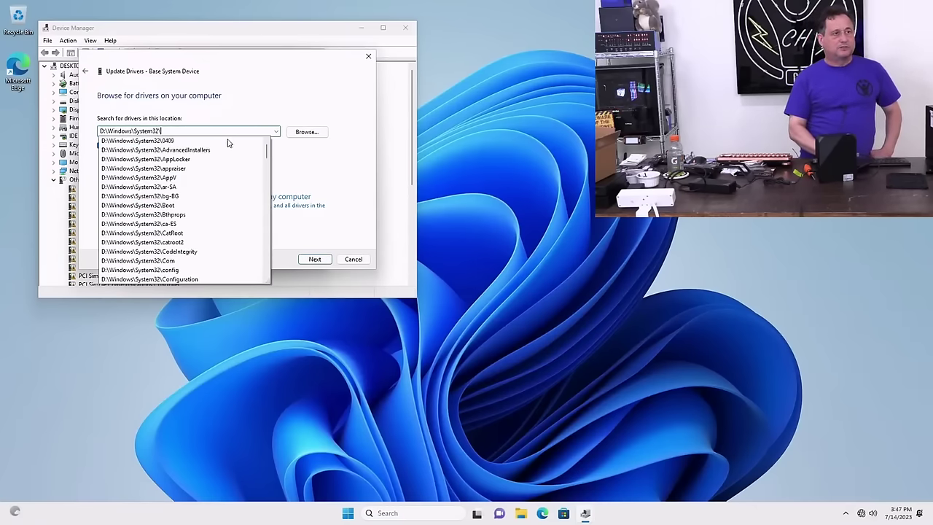
{"action": "key", "text": "Return"}
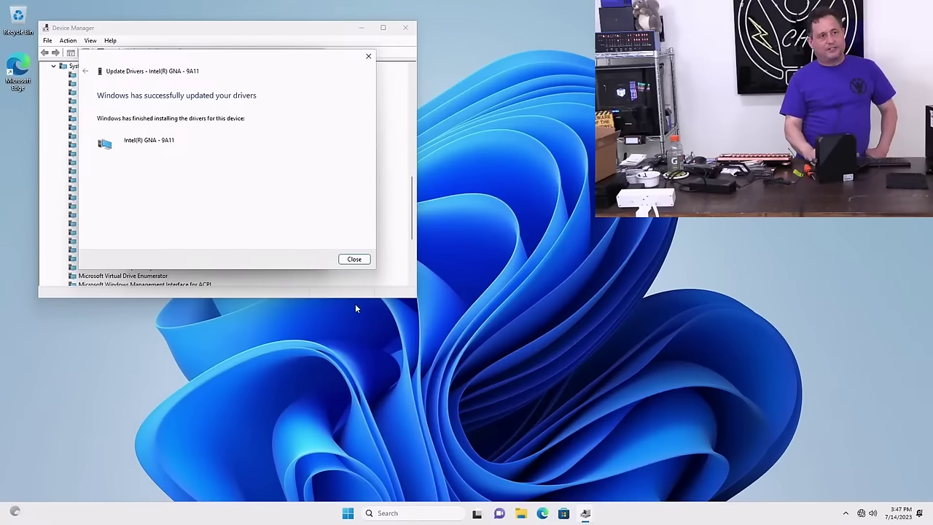
{"action": "left_click", "coordinate": [354, 260]}
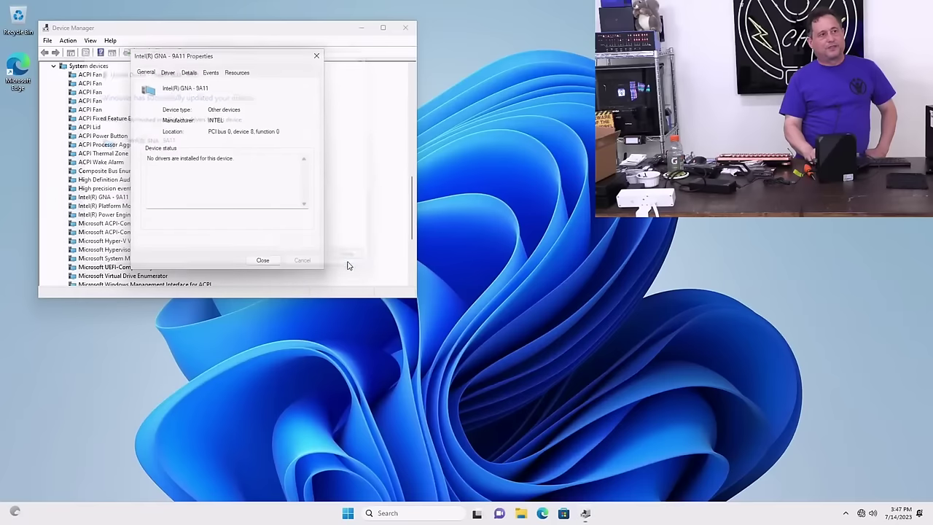
{"action": "left_click", "coordinate": [250, 256]}
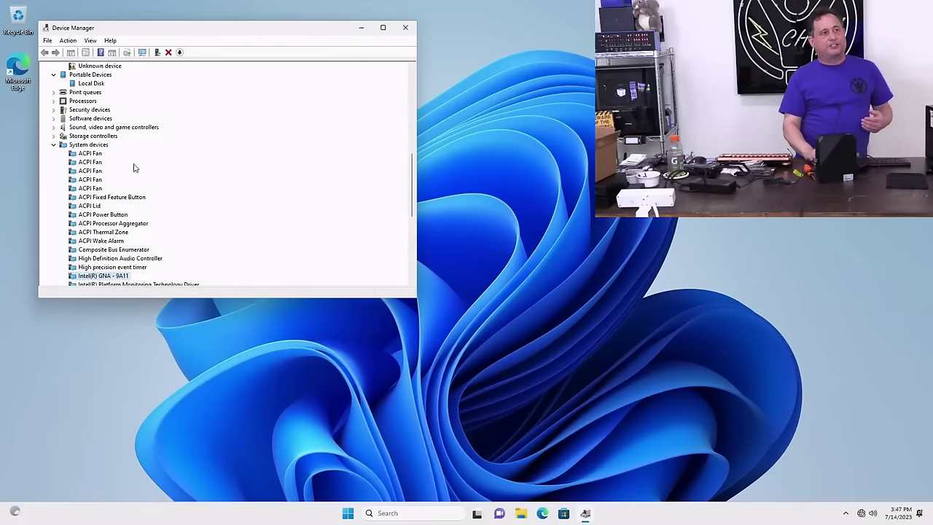
Step: Install a driver for the fifth Unknown device under Other devices from D:\Windows\System32\, including subfolders, and close its wizard and properties
{"action": "scroll", "coordinate": [133, 167], "scroll_direction": "up", "scroll_amount": 5}
{"action": "double_click", "coordinate": [115, 181]}
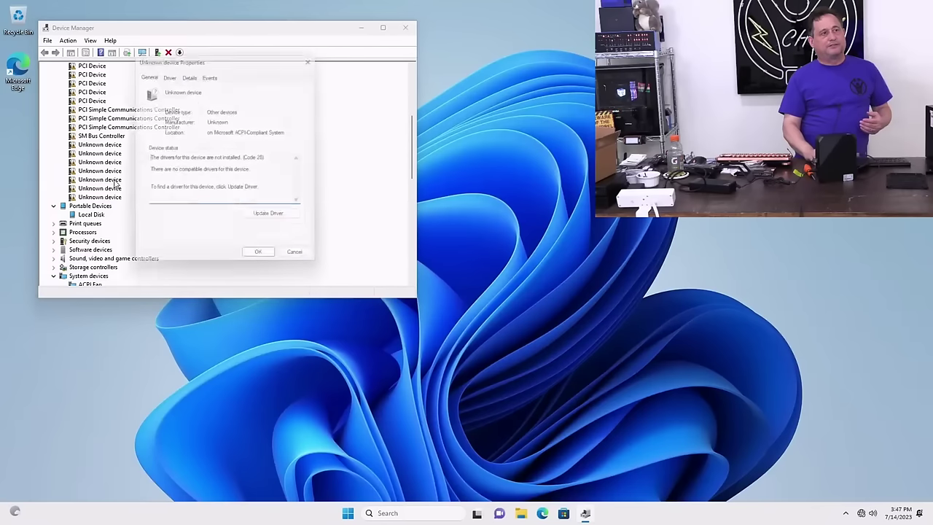
{"action": "left_click", "coordinate": [168, 73]}
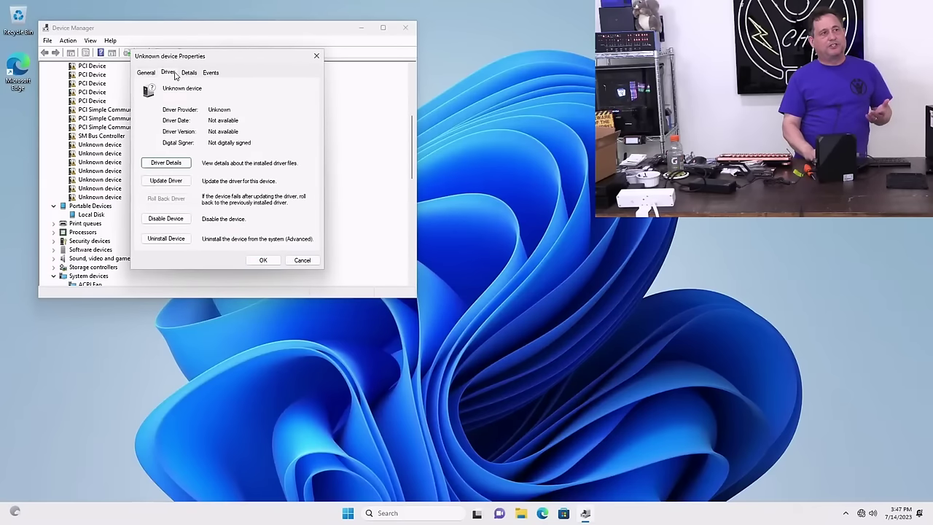
{"action": "left_click", "coordinate": [153, 180]}
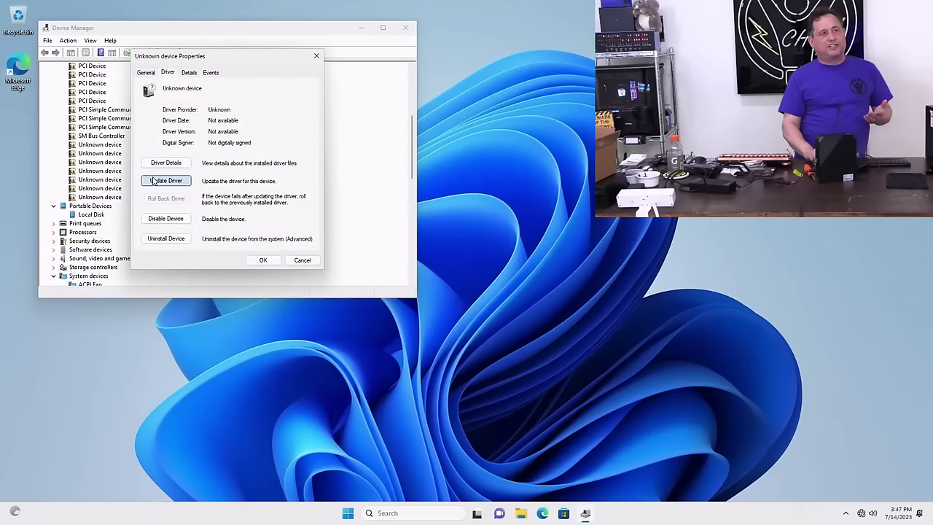
{"action": "left_click", "coordinate": [169, 188]}
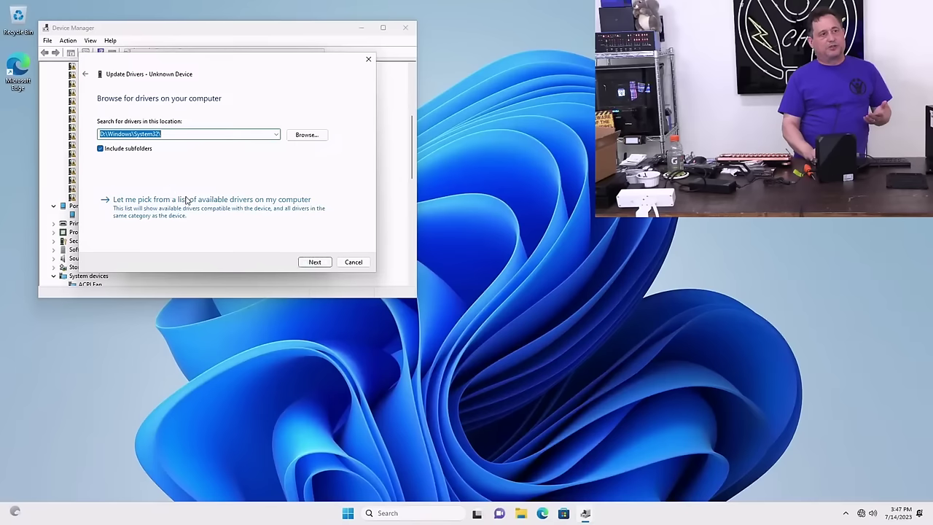
{"action": "left_click", "coordinate": [310, 267]}
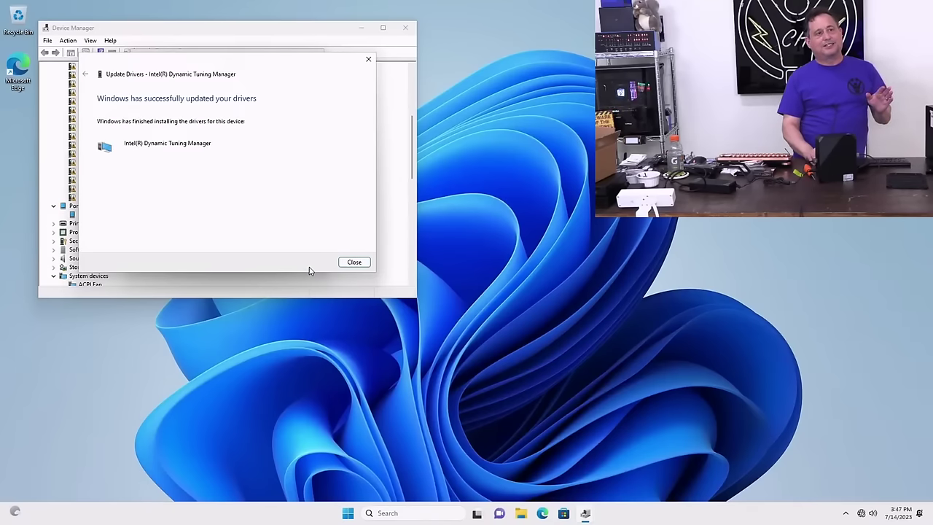
{"action": "left_click", "coordinate": [353, 263]}
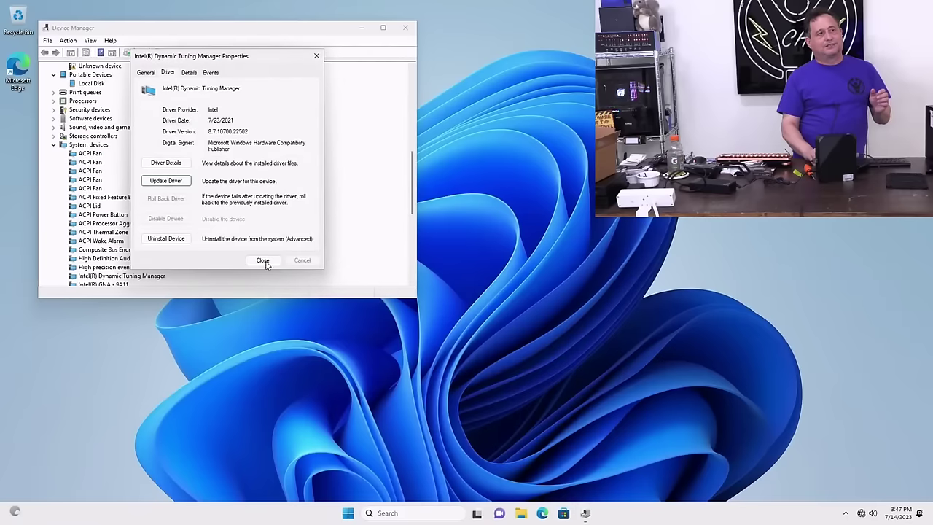
{"action": "left_click", "coordinate": [262, 260]}
Step: Install a driver for the last Unknown device in the list from D:\Windows\System32\ and close its wizard and properties
{"action": "scroll", "coordinate": [107, 148], "scroll_direction": "up", "scroll_amount": 3}
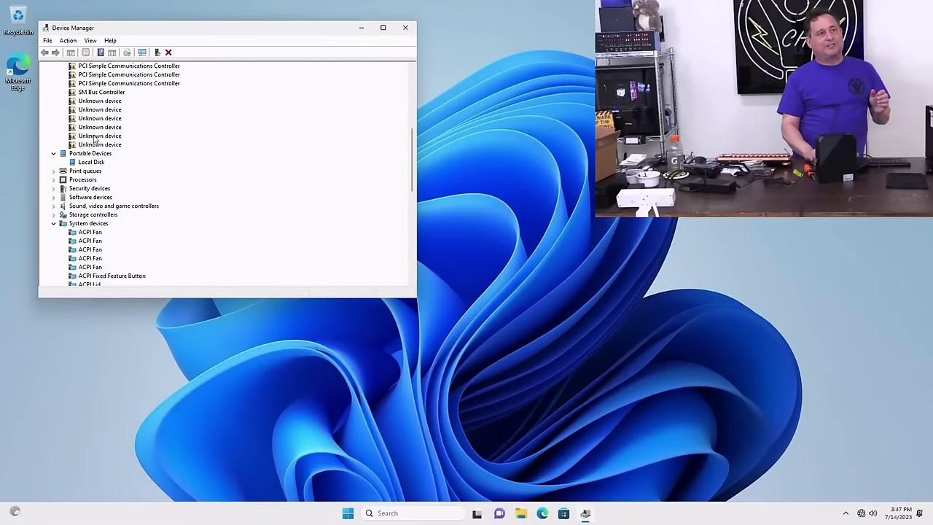
{"action": "double_click", "coordinate": [106, 145]}
{"action": "left_click", "coordinate": [164, 74]}
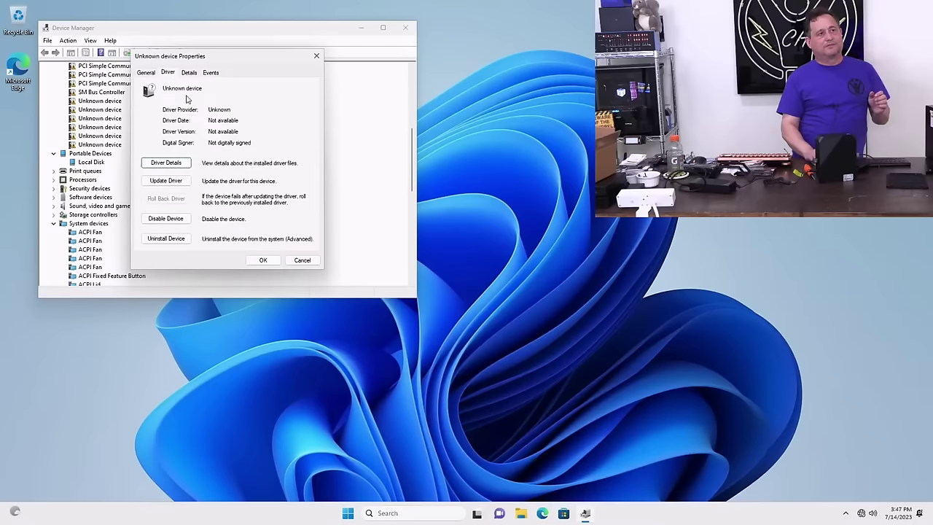
{"action": "left_click", "coordinate": [165, 180]}
{"action": "left_click", "coordinate": [186, 186]}
{"action": "left_click", "coordinate": [313, 263]}
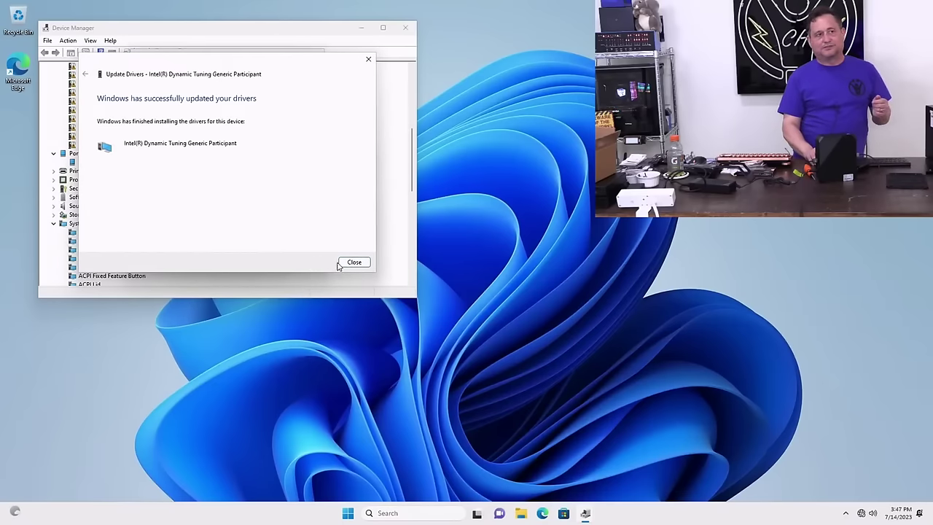
{"action": "left_click", "coordinate": [350, 262]}
{"action": "left_click", "coordinate": [265, 260]}
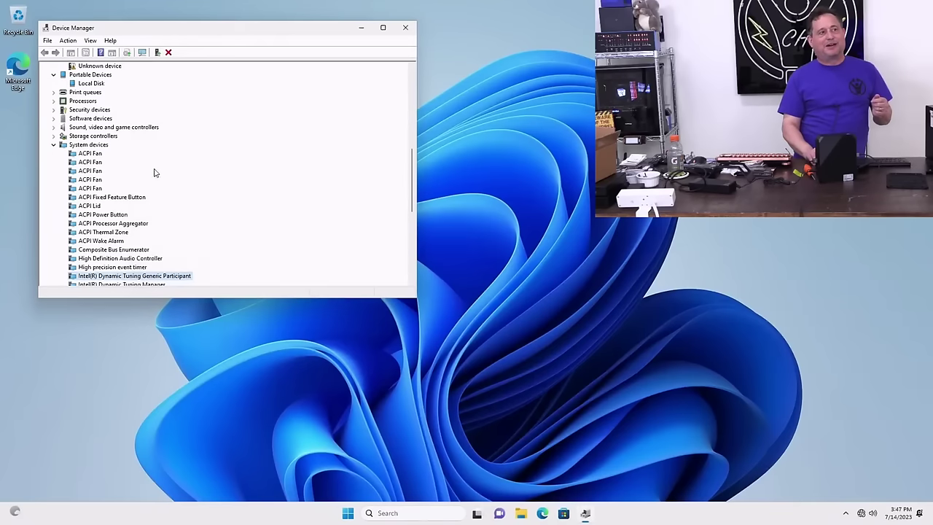
Step: Install a driver for the first PCI Simple Communications Controller from D:\Windows\System32\ and close its wizard and properties
{"action": "scroll", "coordinate": [154, 173], "scroll_direction": "up", "scroll_amount": 6}
{"action": "left_click", "coordinate": [96, 157]}
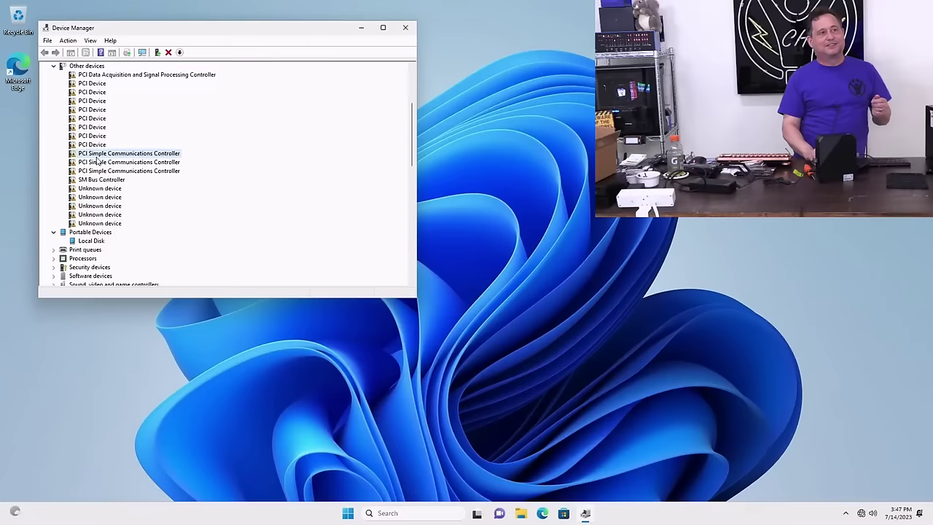
{"action": "double_click", "coordinate": [96, 158]}
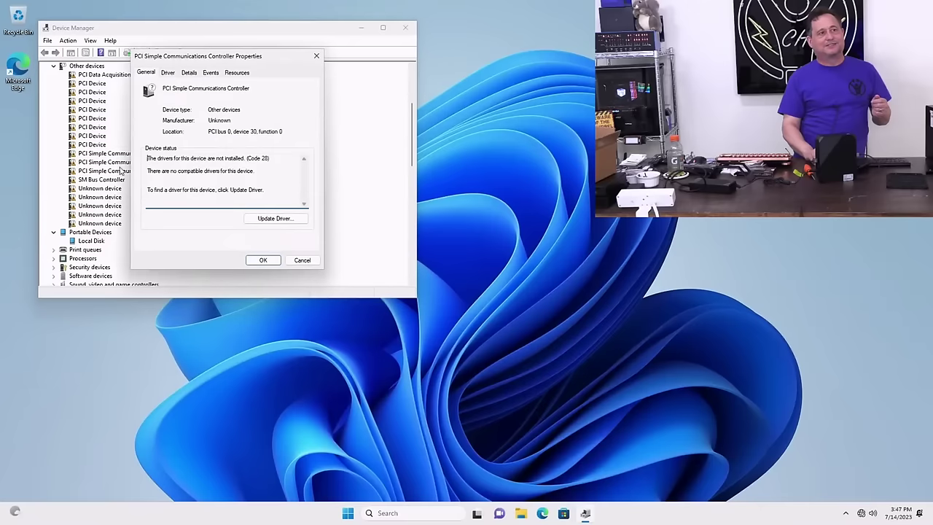
{"action": "left_click", "coordinate": [168, 73]}
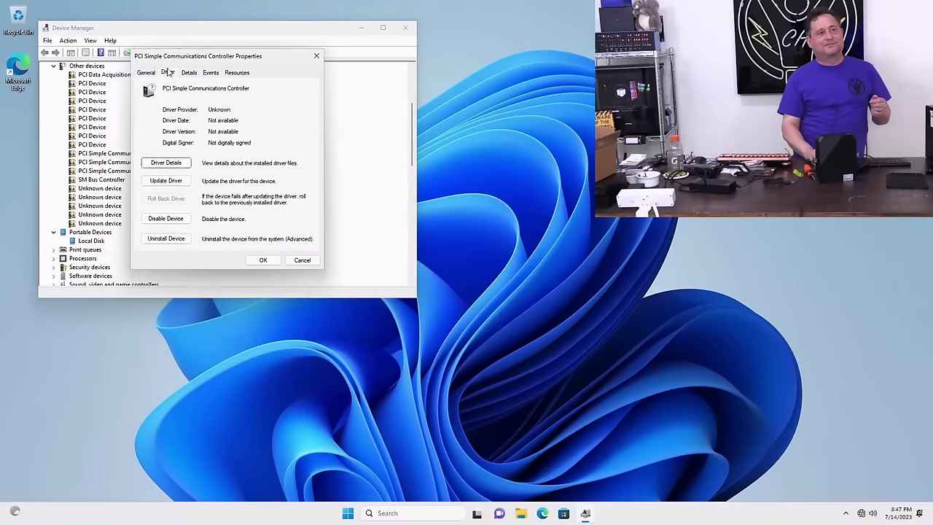
{"action": "left_click", "coordinate": [166, 180]}
{"action": "left_click", "coordinate": [183, 188]}
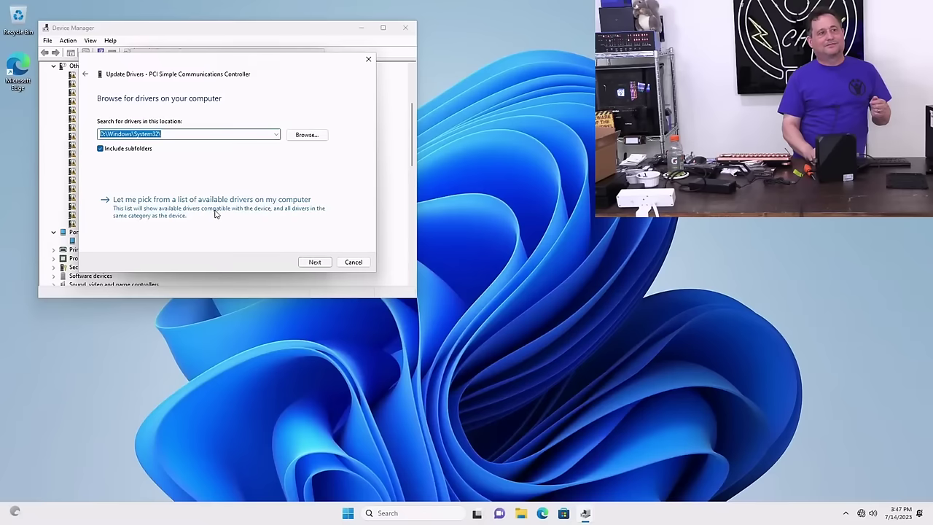
{"action": "left_click", "coordinate": [310, 263]}
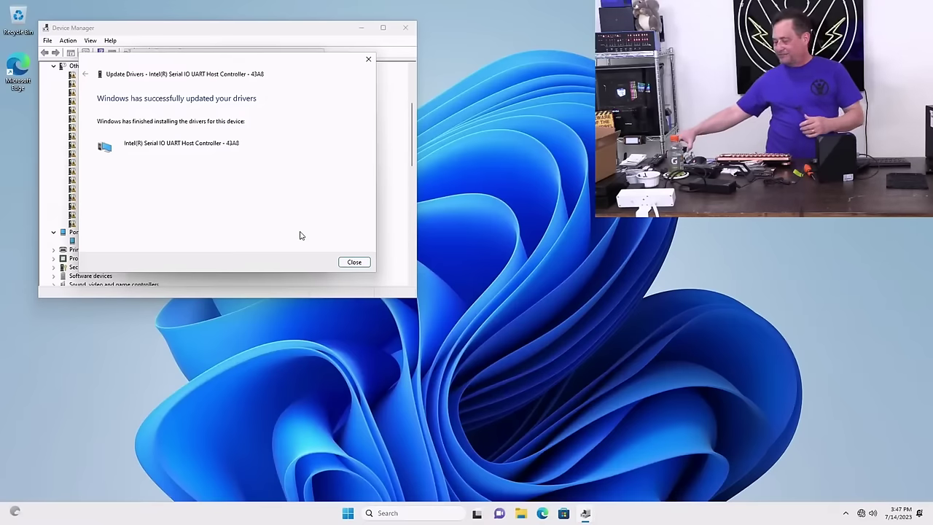
{"action": "left_click", "coordinate": [355, 262]}
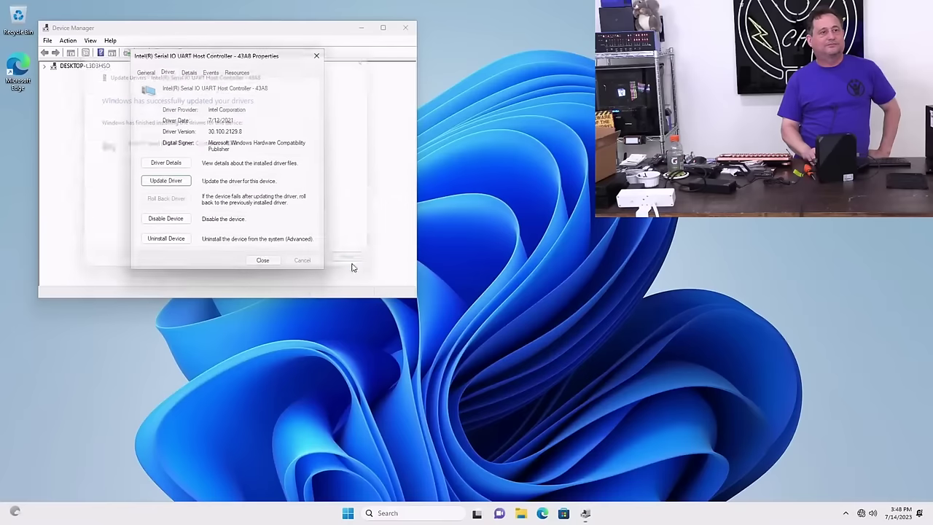
{"action": "left_click", "coordinate": [262, 260]}
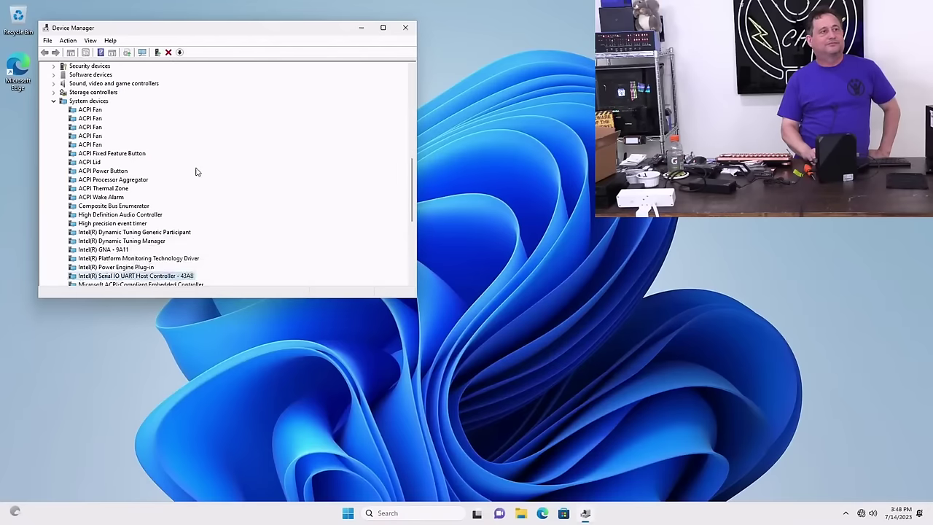
Step: Install a driver for the second Unknown device in the list from D:\Windows\System32\ and close its wizard and properties
{"action": "scroll", "coordinate": [168, 155], "scroll_direction": "up", "scroll_amount": 6}
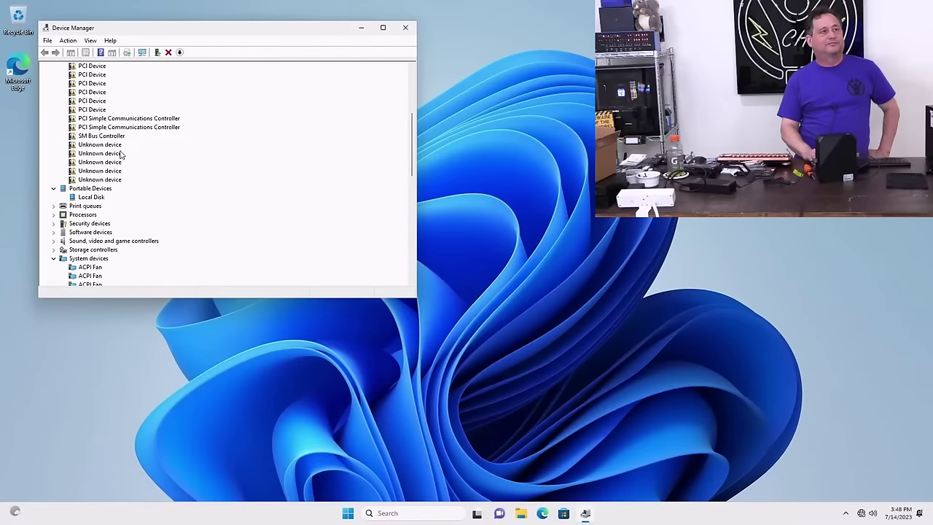
{"action": "double_click", "coordinate": [120, 153]}
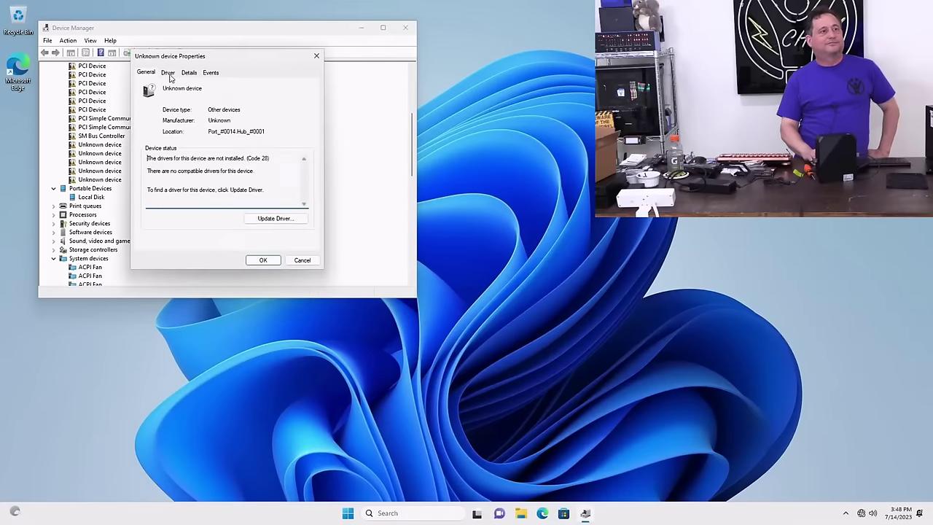
{"action": "left_click", "coordinate": [169, 73]}
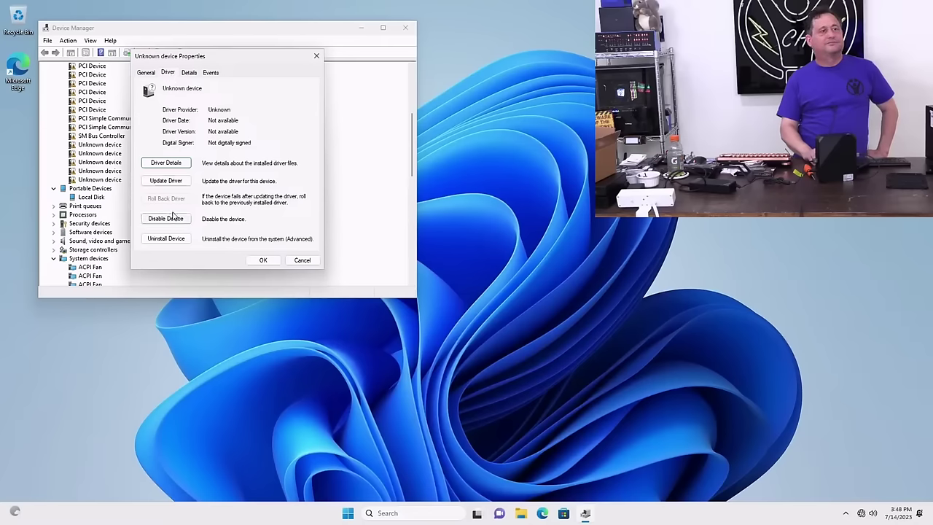
{"action": "left_click", "coordinate": [167, 181]}
{"action": "left_click", "coordinate": [183, 183]}
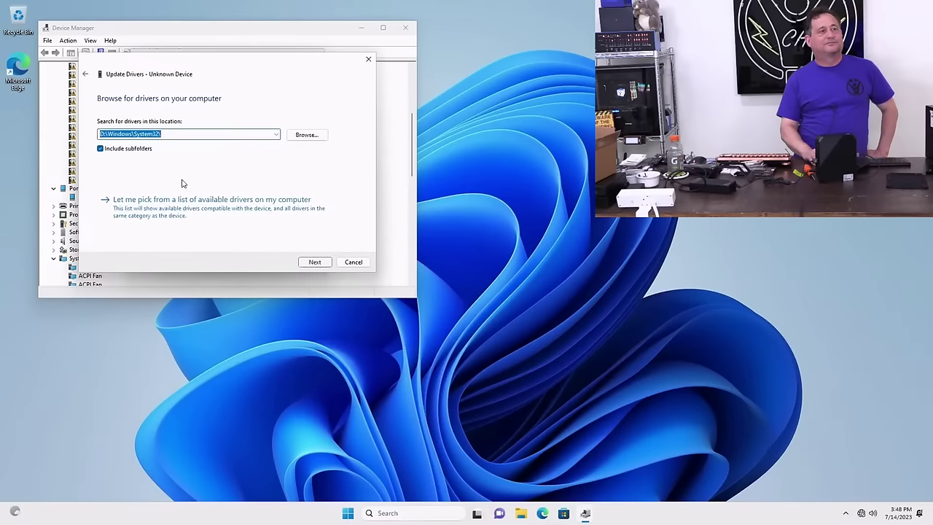
{"action": "left_click", "coordinate": [313, 263]}
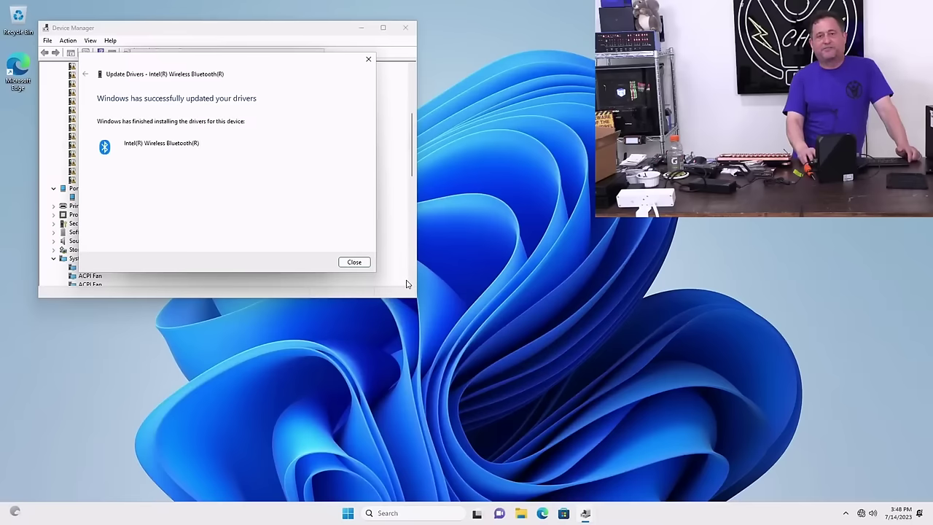
{"action": "left_click", "coordinate": [355, 262]}
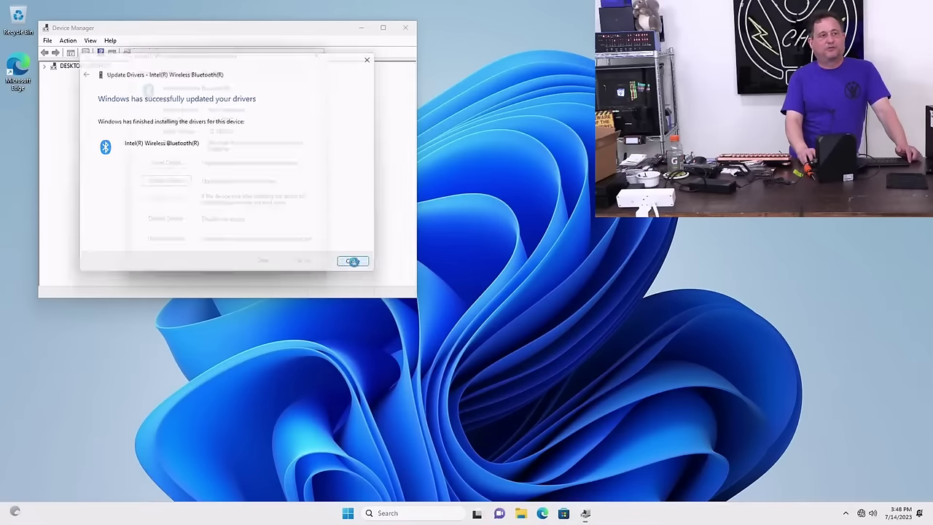
{"action": "left_click", "coordinate": [262, 260]}
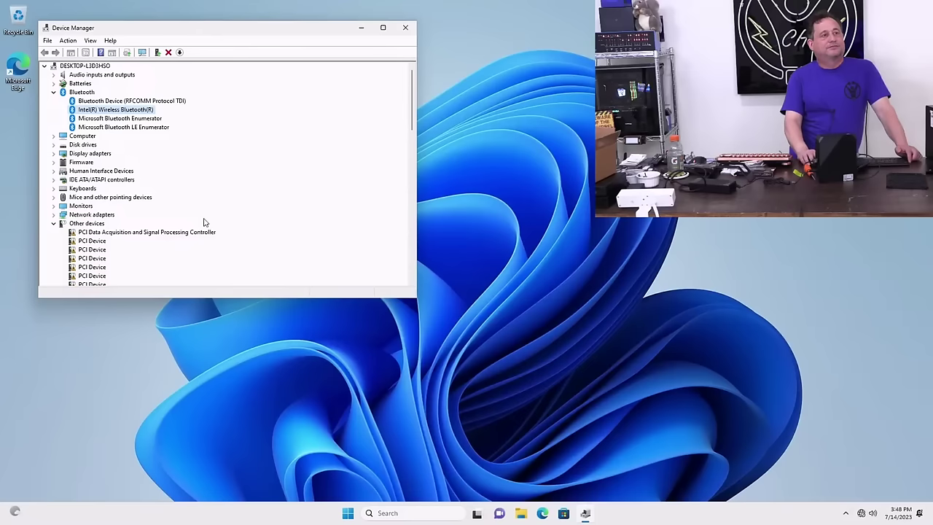
Step: Install a driver for the PCI Data Acquisition and Signal Processing Controller from D:\Windows\System32\ and close the wizard
{"action": "scroll", "coordinate": [181, 207], "scroll_direction": "down", "scroll_amount": 5}
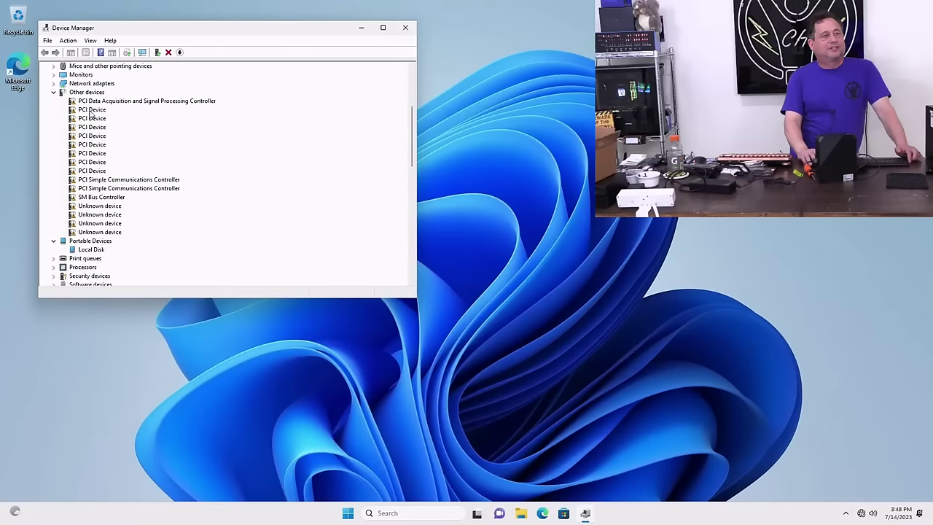
{"action": "left_click", "coordinate": [93, 111]}
{"action": "left_click", "coordinate": [100, 102]}
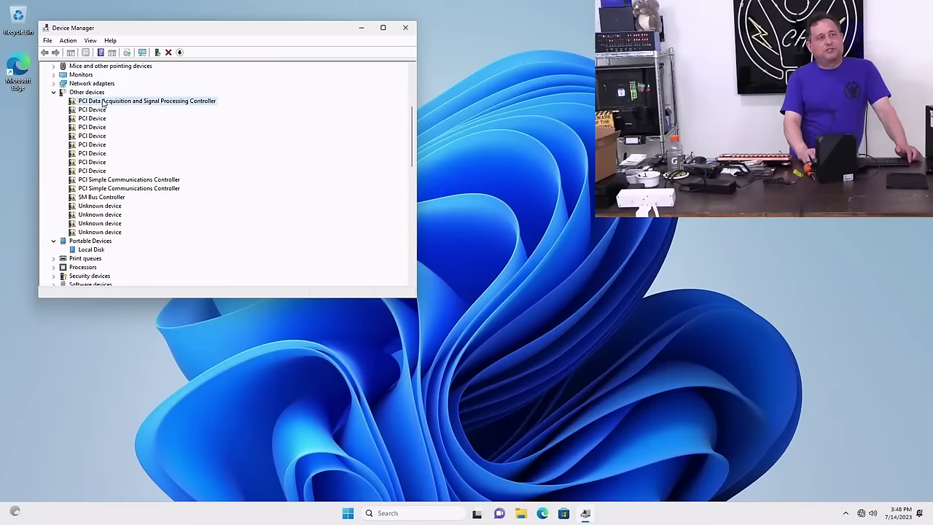
{"action": "double_click", "coordinate": [146, 102]}
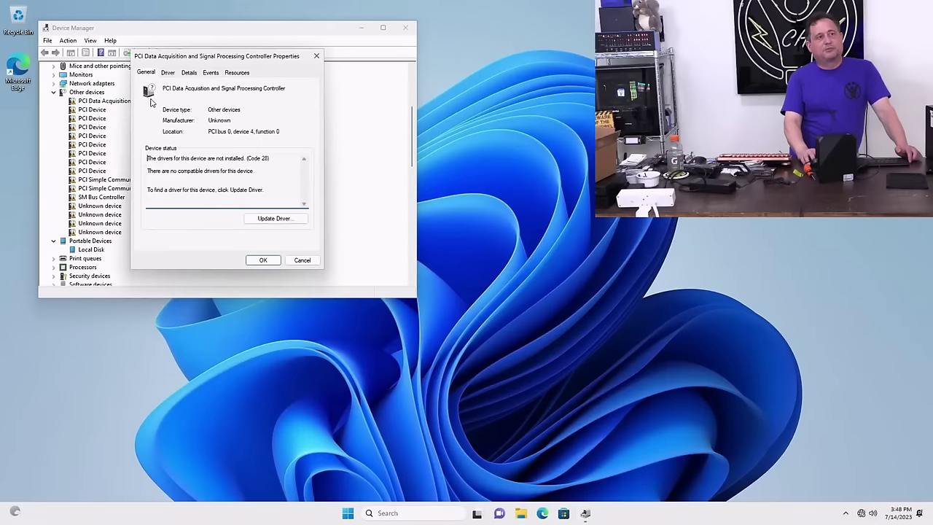
{"action": "left_click", "coordinate": [273, 220]}
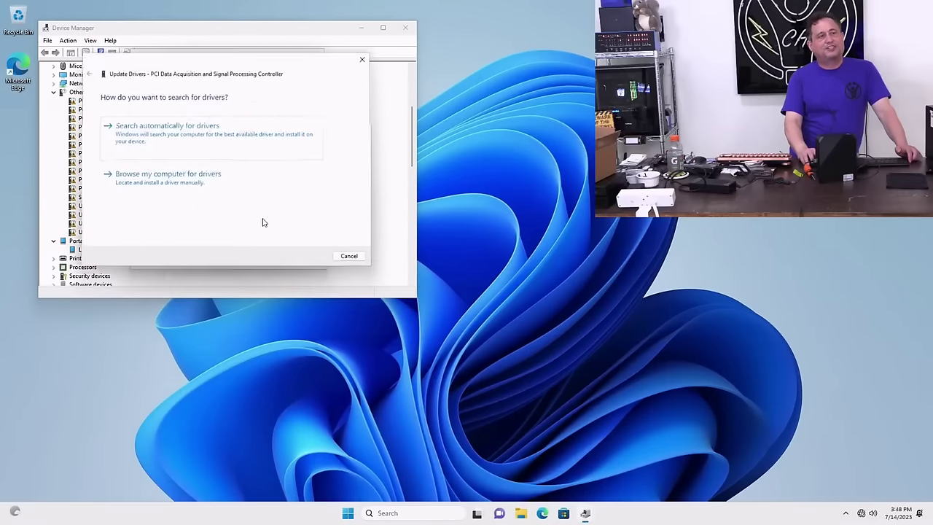
{"action": "left_click", "coordinate": [207, 193]}
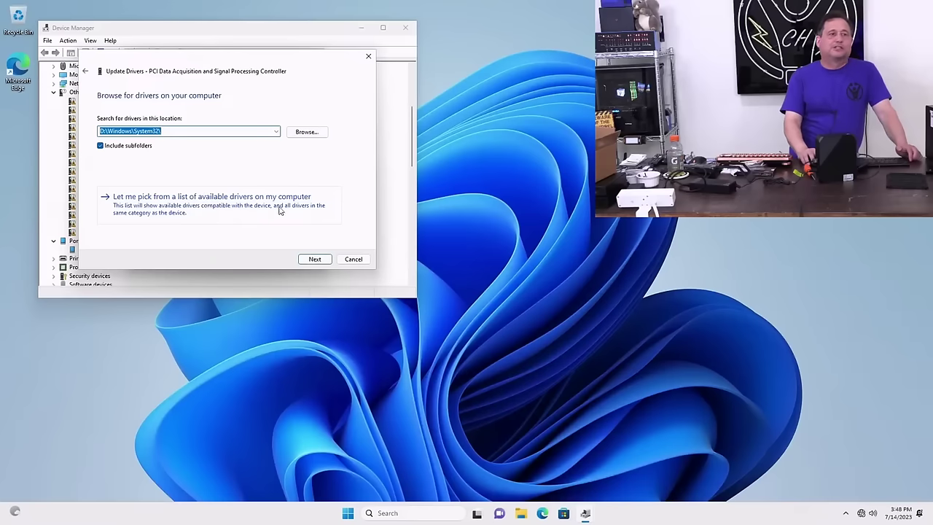
{"action": "left_click", "coordinate": [313, 259]}
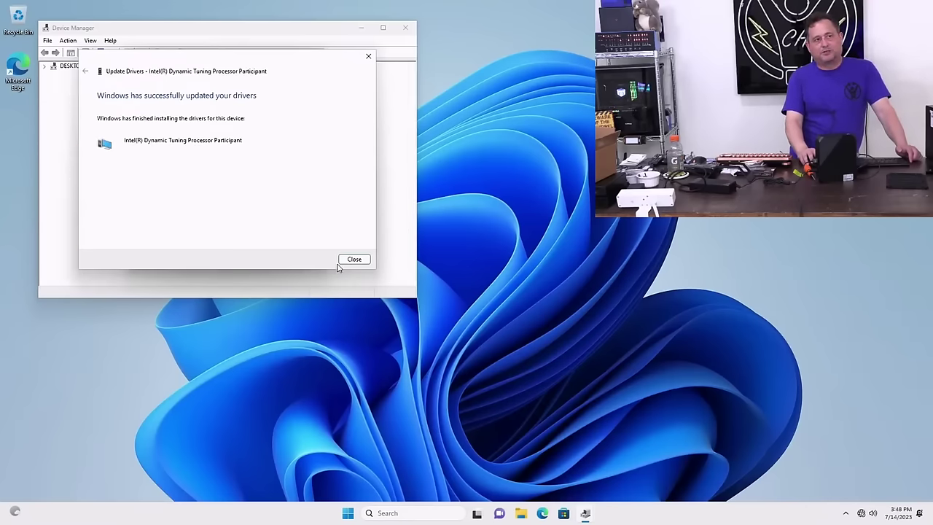
{"action": "left_click", "coordinate": [352, 260]}
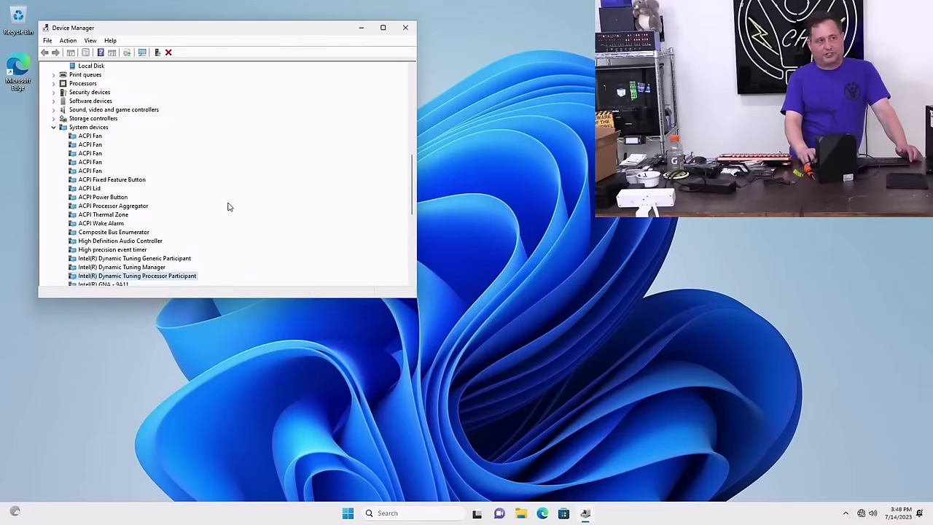
Step: Install a driver for the last of the four Unknown devices from D:\Windows\System32\ and close its wizard and properties
{"action": "scroll", "coordinate": [160, 167], "scroll_direction": "up", "scroll_amount": 4}
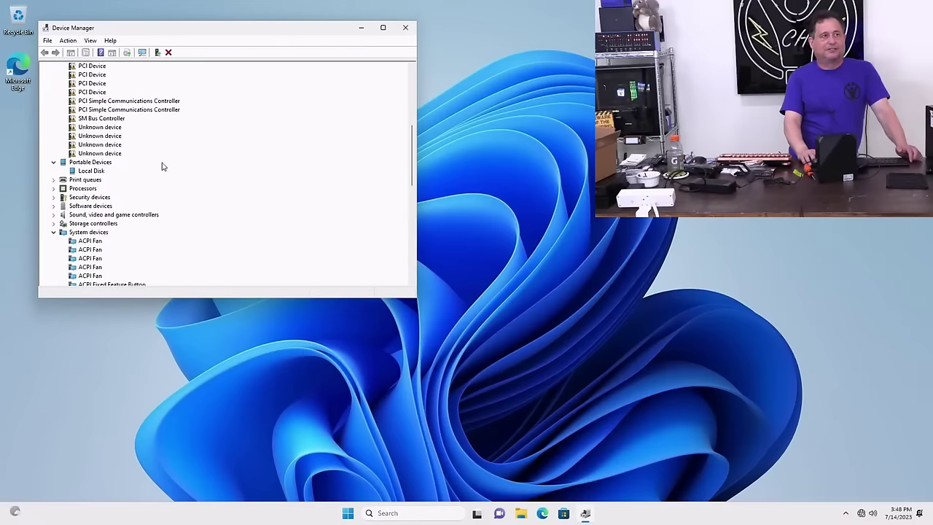
{"action": "double_click", "coordinate": [110, 154]}
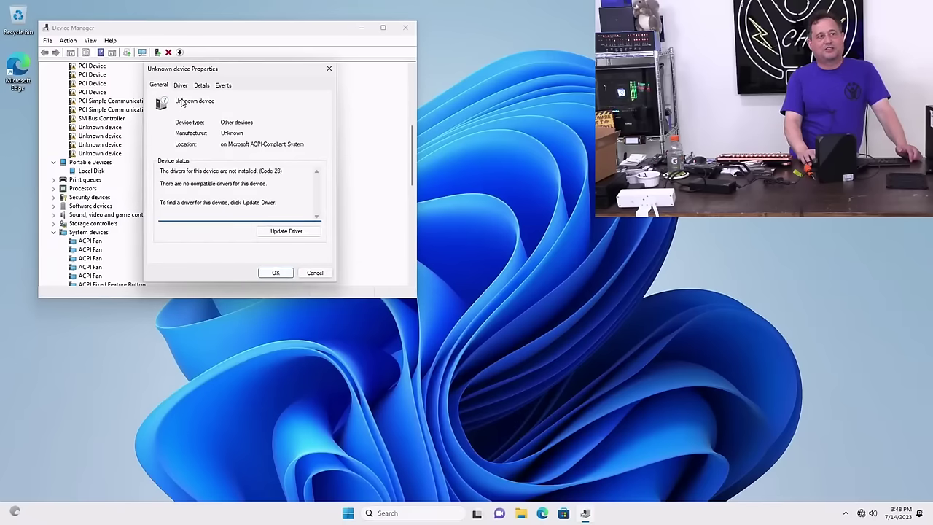
{"action": "left_click", "coordinate": [263, 232]}
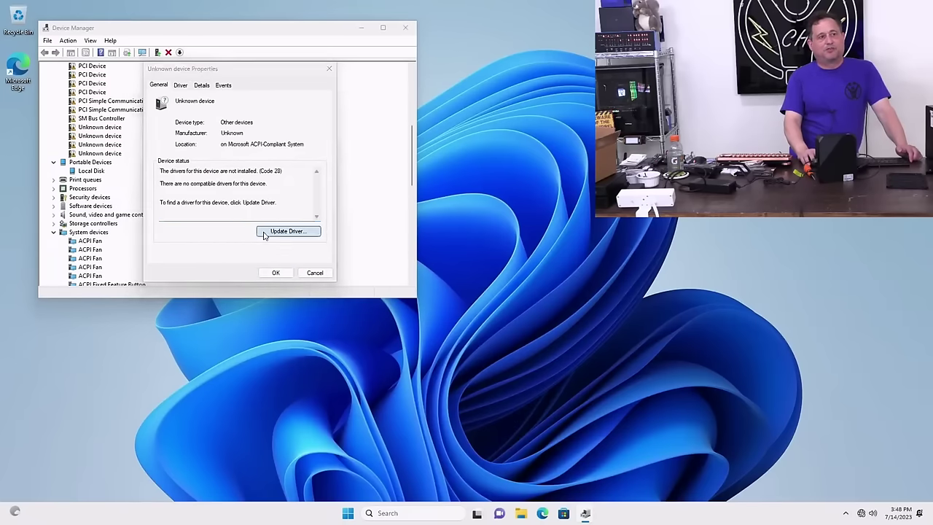
{"action": "left_click", "coordinate": [189, 191]}
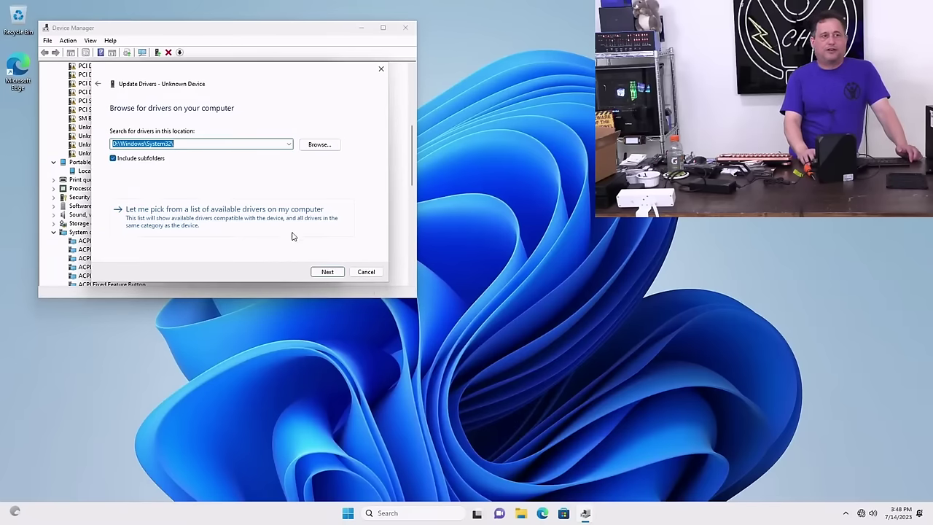
{"action": "left_click", "coordinate": [328, 271]}
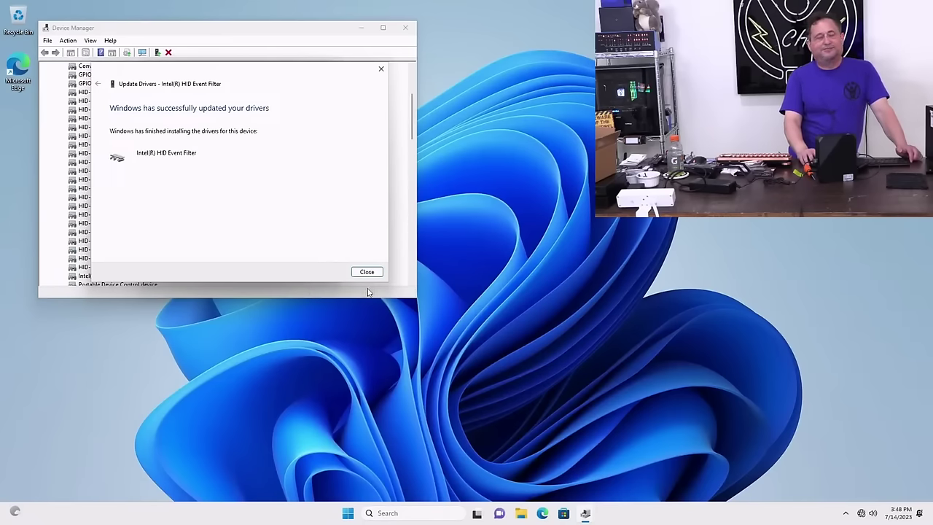
{"action": "left_click", "coordinate": [368, 272]}
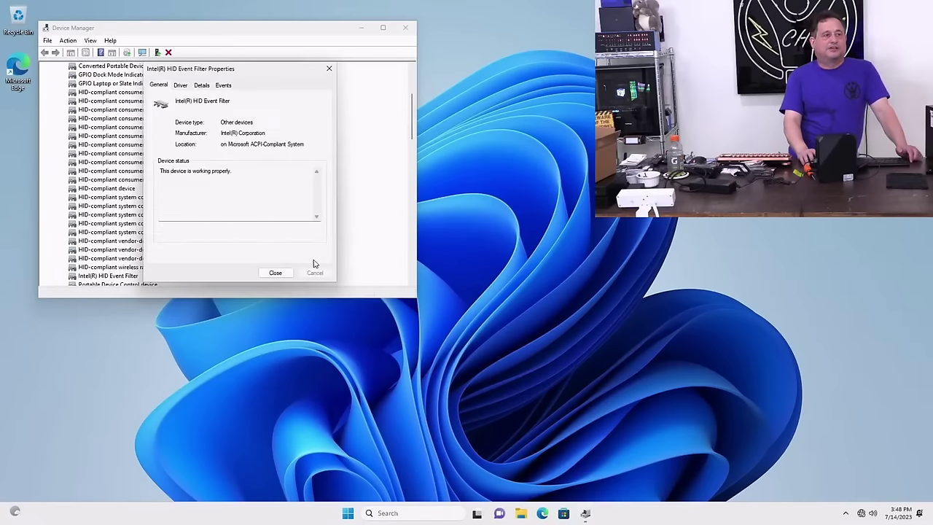
{"action": "left_click", "coordinate": [272, 272]}
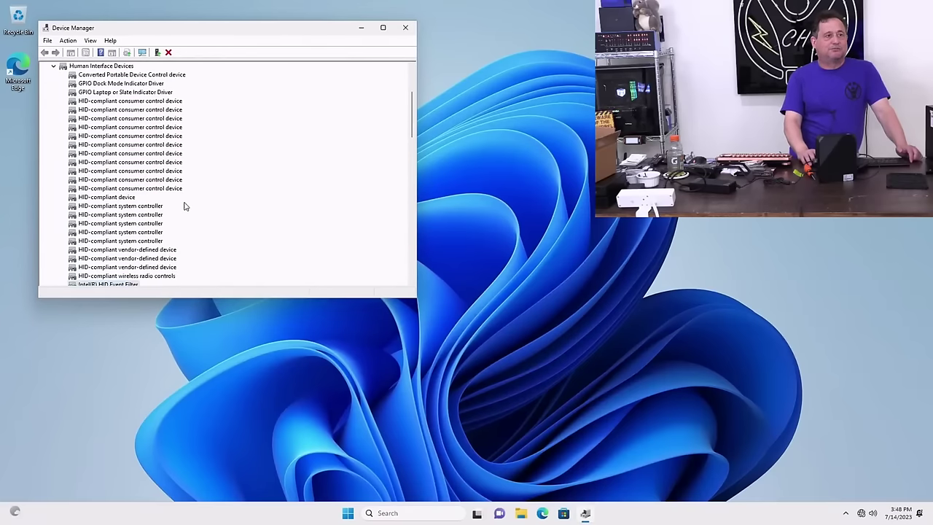
Step: Install a driver for the first PCI Device under Other devices from D:\Windows\System32\ and close its wizard and properties
{"action": "scroll", "coordinate": [188, 200], "scroll_direction": "down", "scroll_amount": 13}
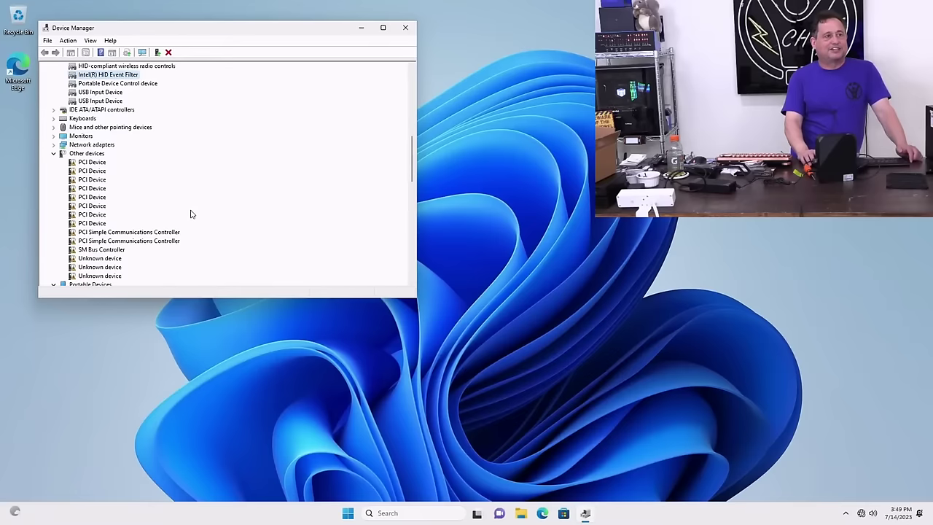
{"action": "double_click", "coordinate": [102, 165]}
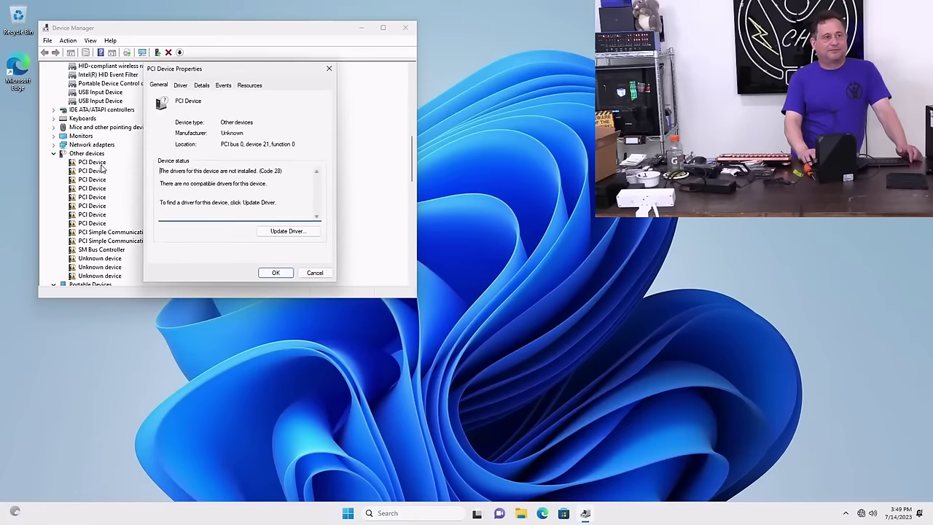
{"action": "left_click", "coordinate": [265, 229]}
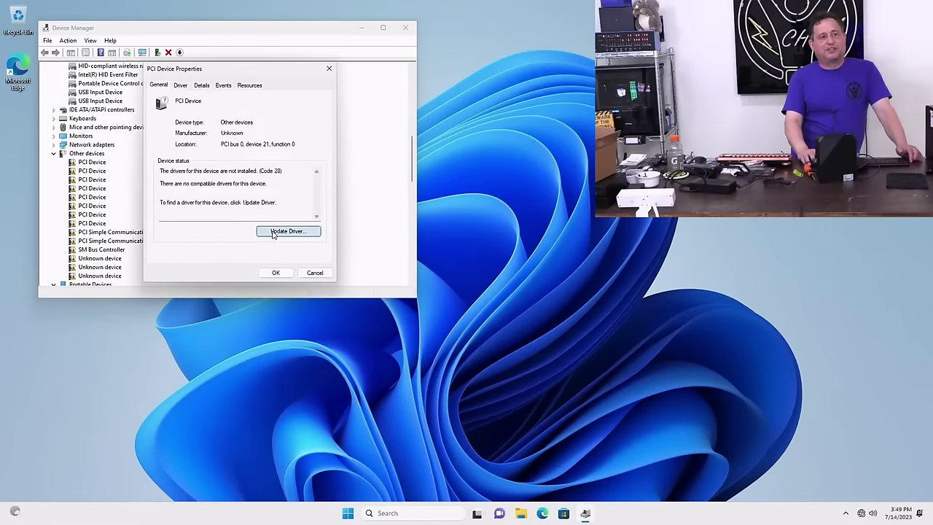
{"action": "left_click", "coordinate": [216, 205]}
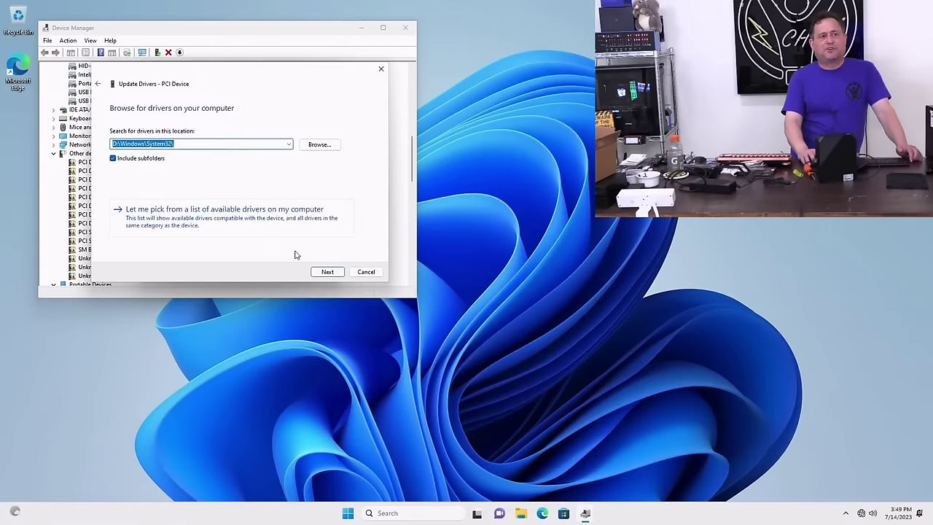
{"action": "left_click", "coordinate": [327, 272]}
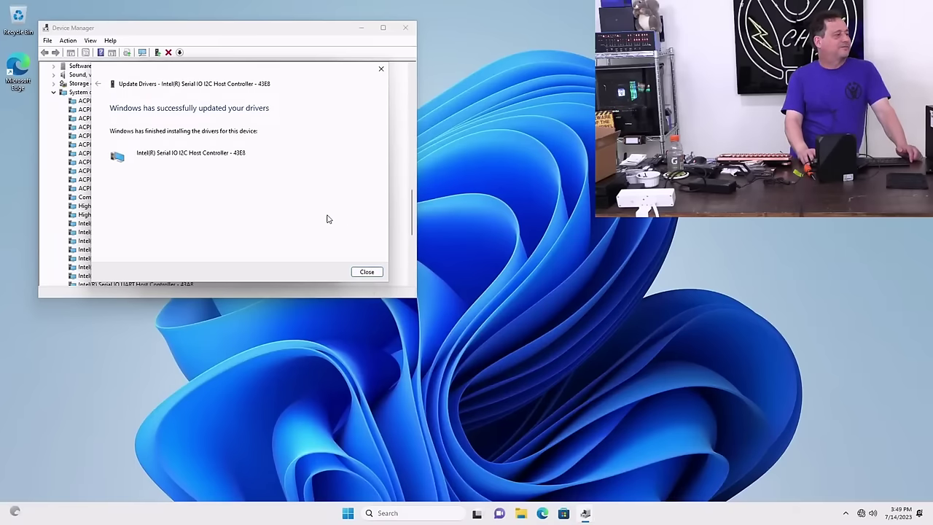
{"action": "left_click", "coordinate": [369, 271]}
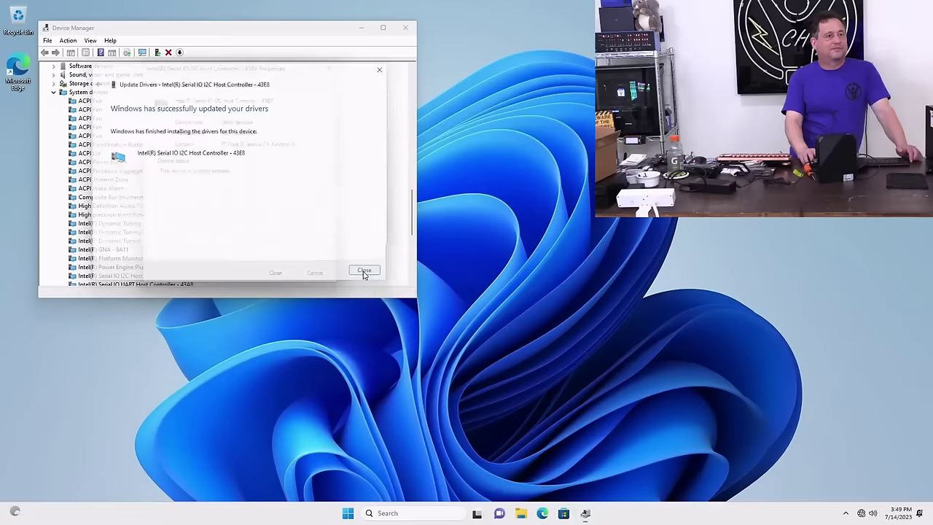
{"action": "left_click", "coordinate": [275, 273]}
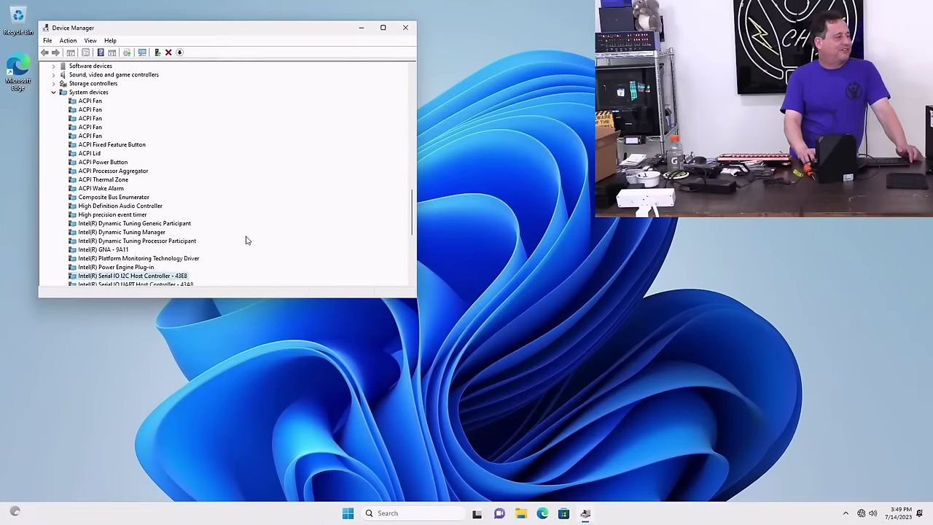
Step: Install a driver for the second PCI Device under Other devices from D:\Windows\System32\ and close its wizard and properties
{"action": "scroll", "coordinate": [182, 186], "scroll_direction": "down", "scroll_amount": 5}
{"action": "scroll", "coordinate": [179, 185], "scroll_direction": "up", "scroll_amount": 14}
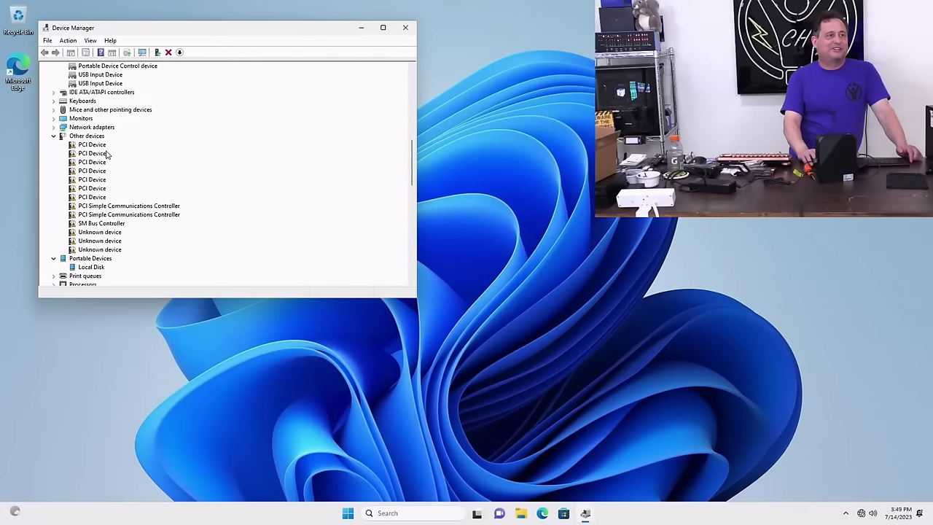
{"action": "double_click", "coordinate": [103, 152]}
{"action": "left_click", "coordinate": [265, 230]}
{"action": "left_click", "coordinate": [211, 211]}
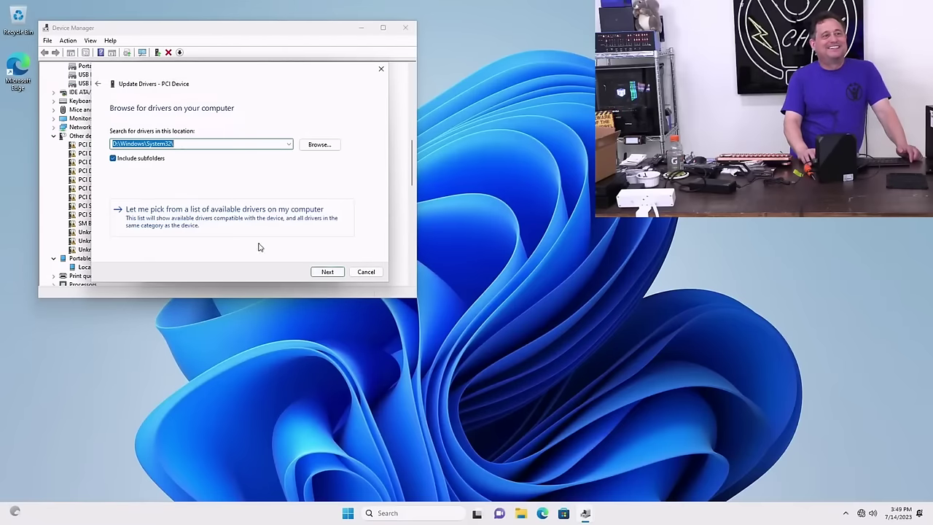
{"action": "left_click", "coordinate": [324, 272]}
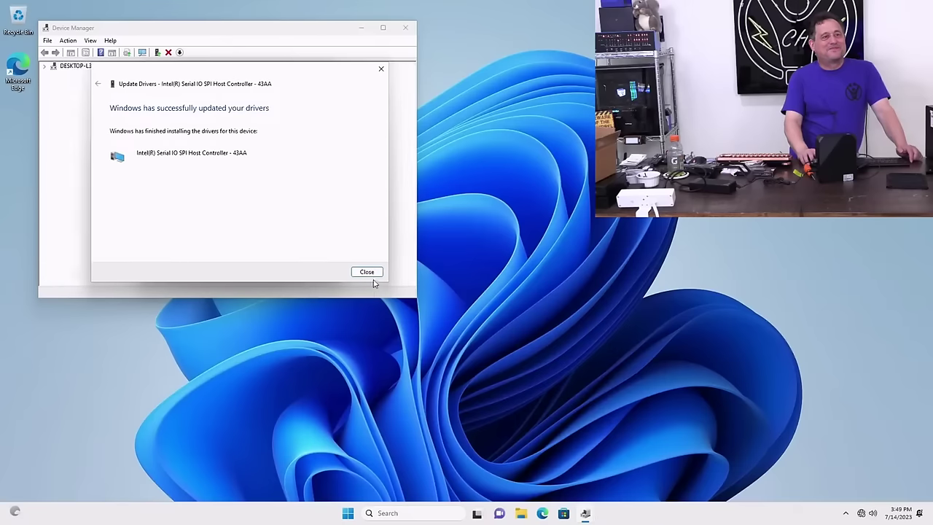
{"action": "left_click", "coordinate": [367, 272]}
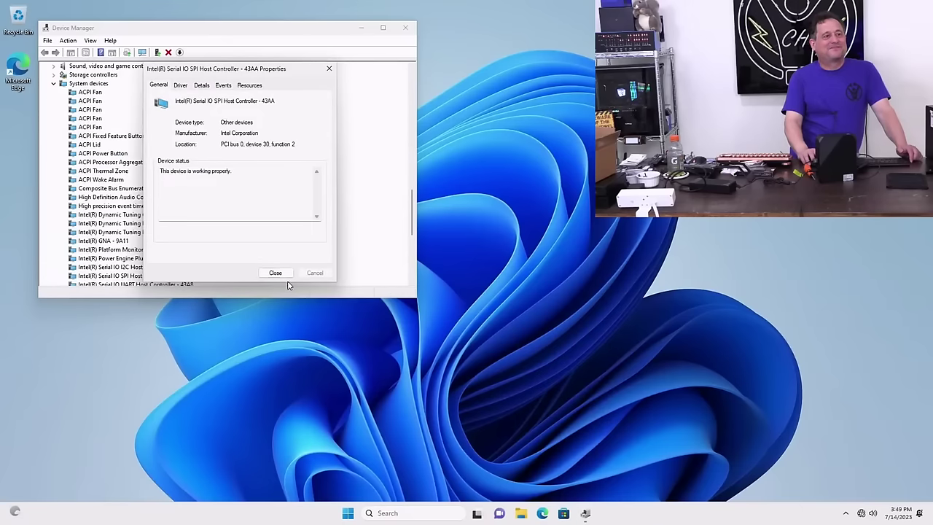
{"action": "left_click", "coordinate": [276, 273]}
Step: Install a driver for the last of the three remaining Unknown devices from D:\Windows\System32\ and close its wizard and properties
{"action": "scroll", "coordinate": [184, 245], "scroll_direction": "up", "scroll_amount": 6}
{"action": "double_click", "coordinate": [102, 162]}
{"action": "left_click", "coordinate": [294, 231]}
{"action": "left_click", "coordinate": [210, 197]}
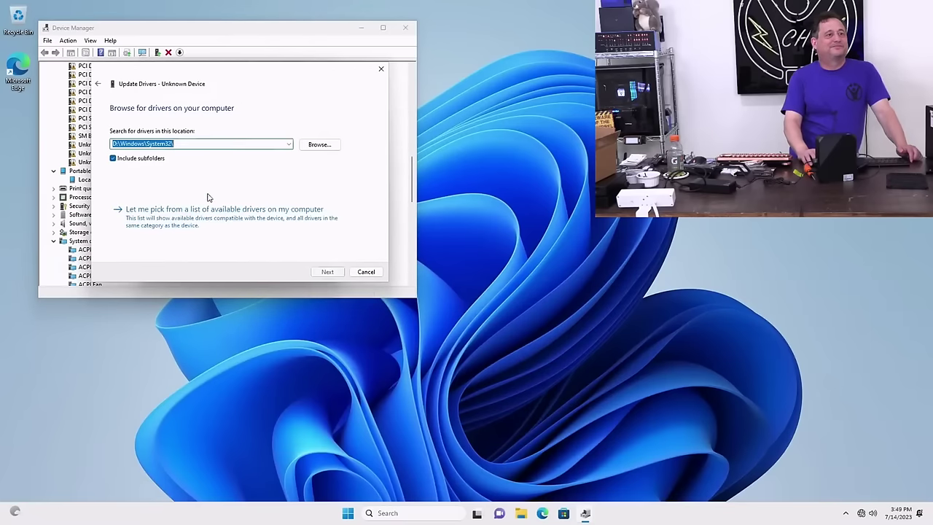
{"action": "left_click", "coordinate": [329, 275]}
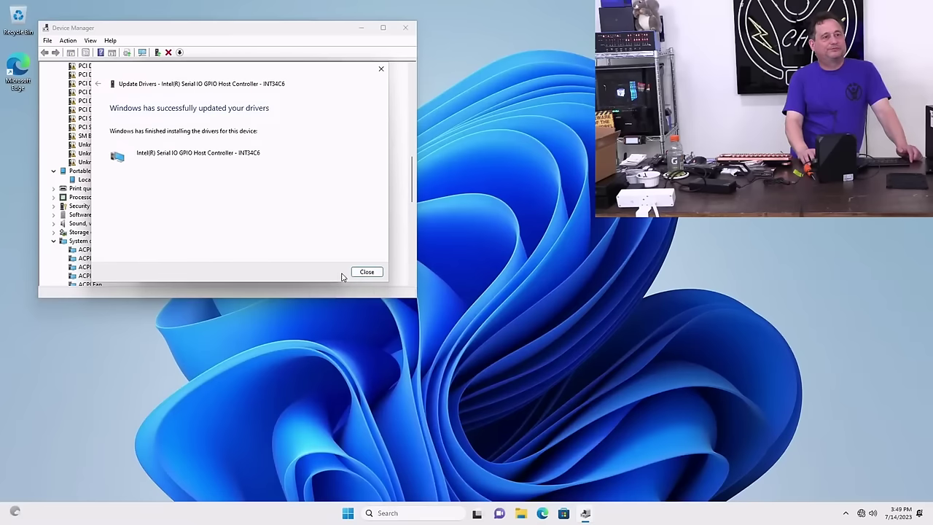
{"action": "left_click", "coordinate": [357, 273]}
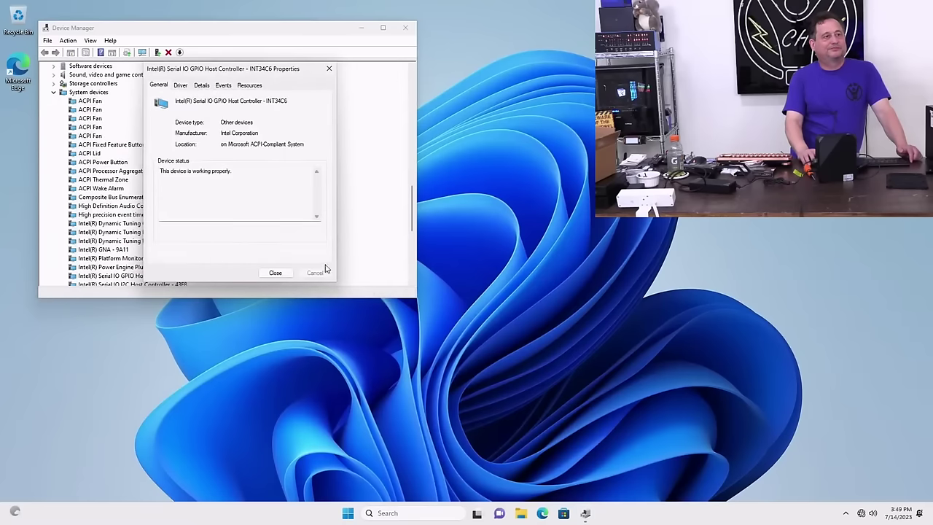
{"action": "left_click", "coordinate": [276, 272]}
Step: Install a driver for the second of the two remaining Unknown devices from D:\Windows\System32\ and close its wizard and properties
{"action": "scroll", "coordinate": [230, 248], "scroll_direction": "up", "scroll_amount": 3}
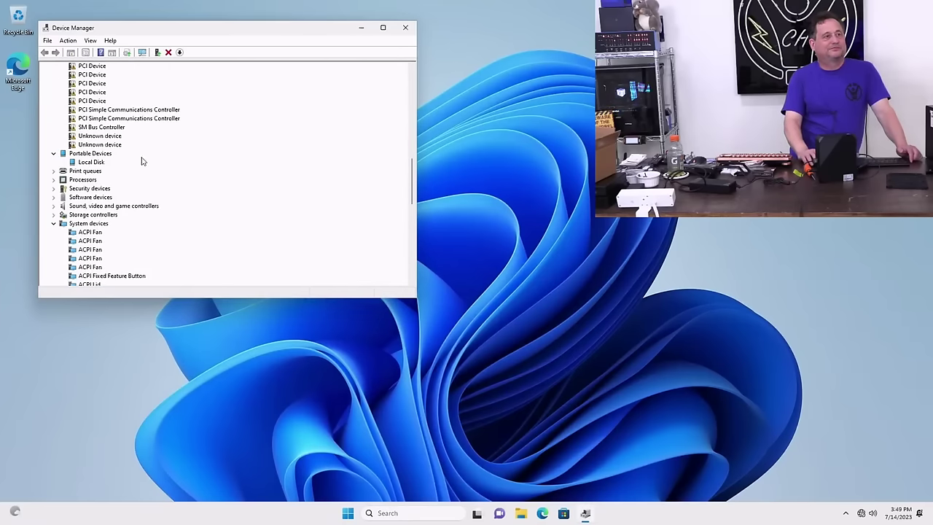
{"action": "double_click", "coordinate": [120, 145]}
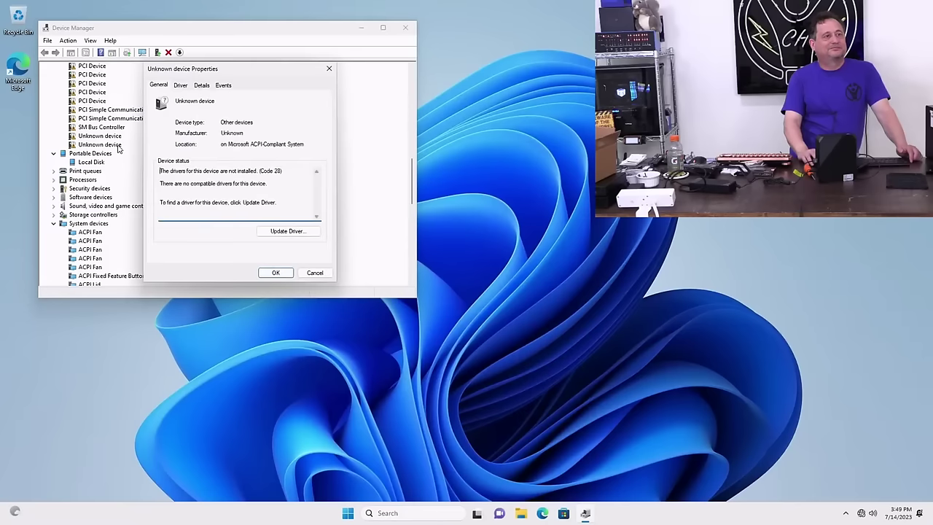
{"action": "left_click", "coordinate": [181, 86]}
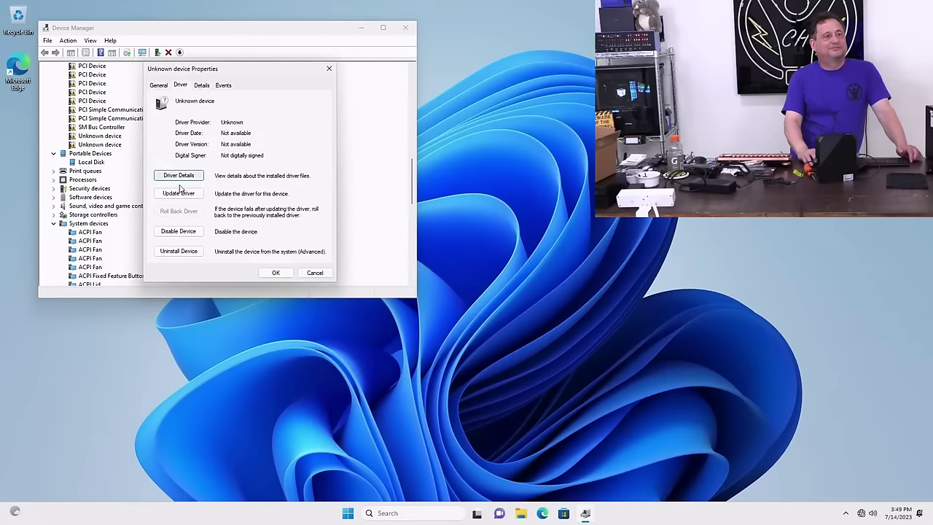
{"action": "left_click", "coordinate": [180, 195]}
{"action": "left_click", "coordinate": [188, 206]}
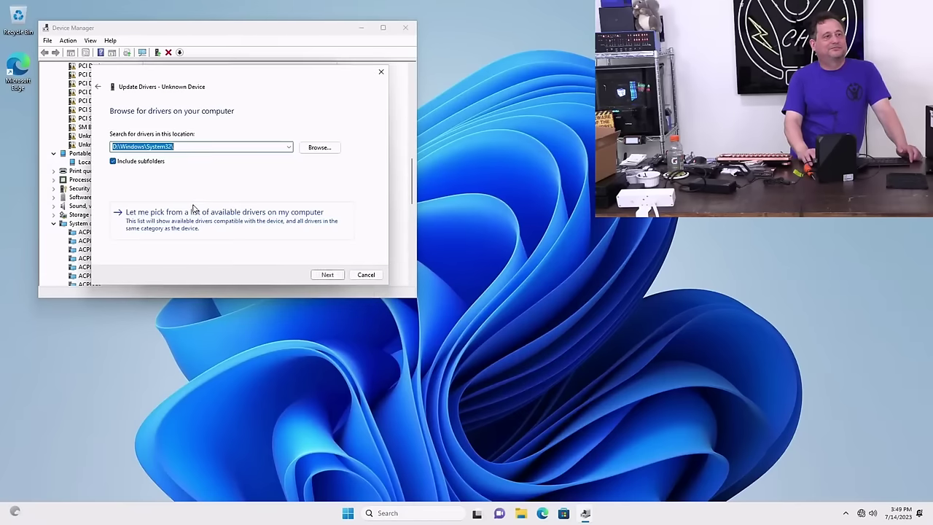
{"action": "left_click", "coordinate": [324, 273]}
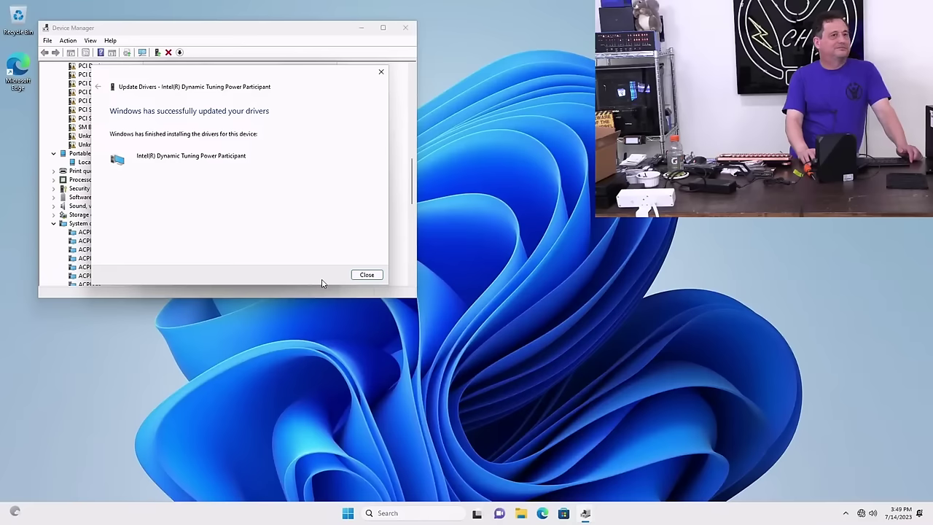
{"action": "left_click", "coordinate": [367, 275]}
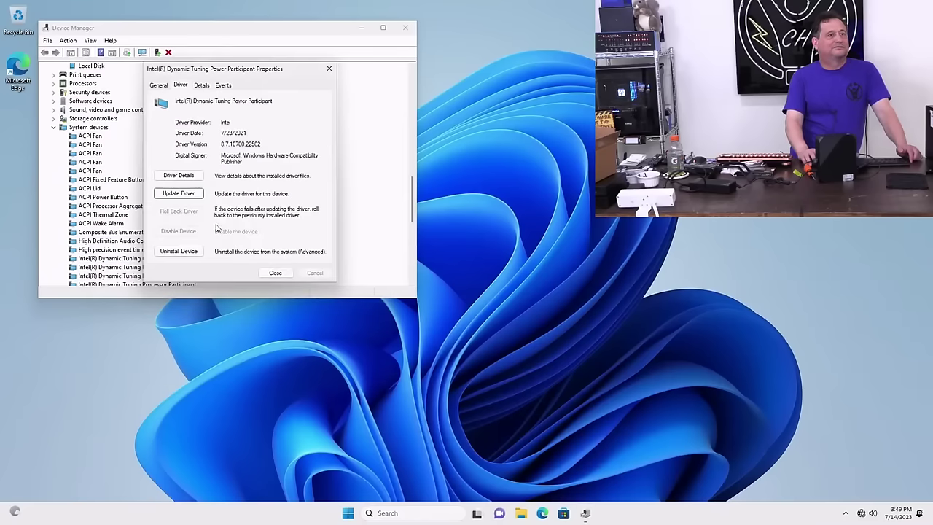
{"action": "left_click", "coordinate": [274, 273]}
Step: Install a driver for the second of the six remaining PCI Devices from D:\Windows\System32\ and close its wizard and properties
{"action": "scroll", "coordinate": [219, 246], "scroll_direction": "up", "scroll_amount": 6}
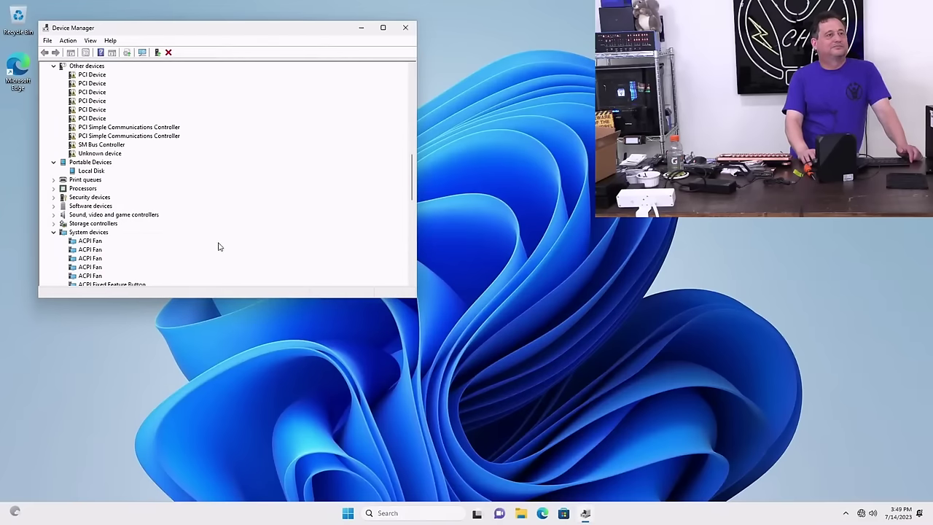
{"action": "left_click", "coordinate": [104, 135]}
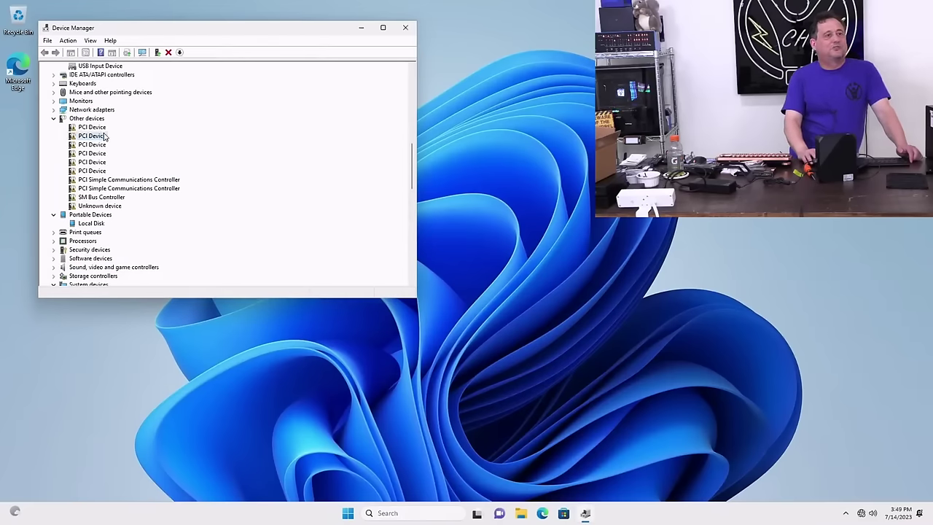
{"action": "double_click", "coordinate": [102, 136]}
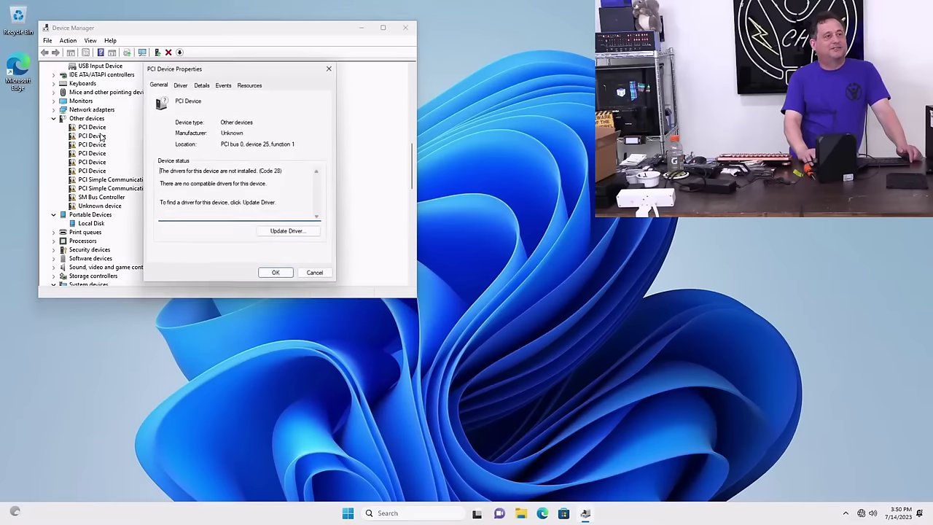
{"action": "left_click", "coordinate": [181, 86]}
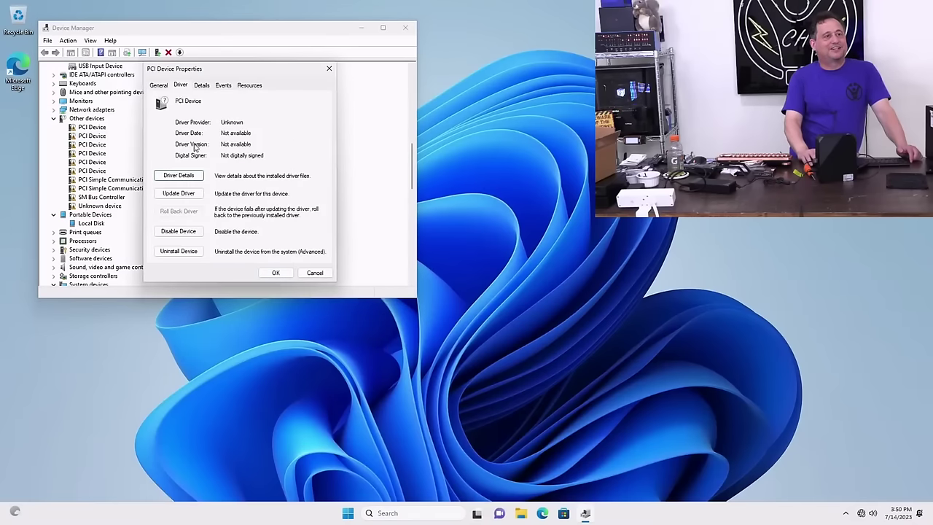
{"action": "left_click", "coordinate": [182, 194]}
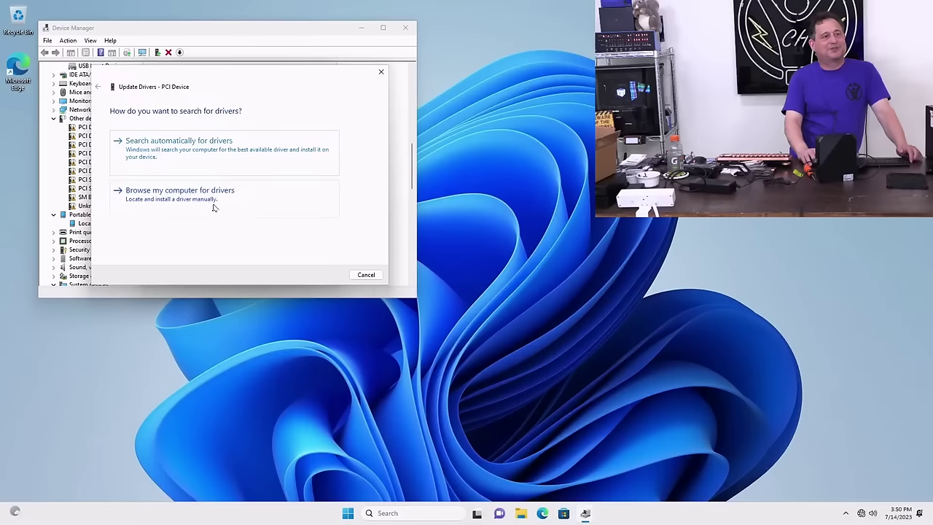
{"action": "left_click", "coordinate": [224, 213]}
{"action": "left_click", "coordinate": [328, 277]}
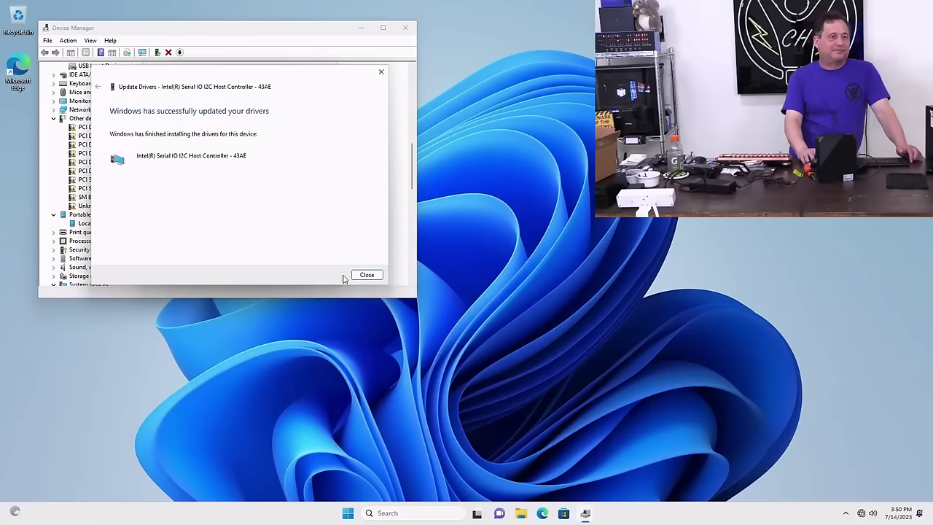
{"action": "left_click", "coordinate": [364, 275]}
{"action": "left_click", "coordinate": [275, 272]}
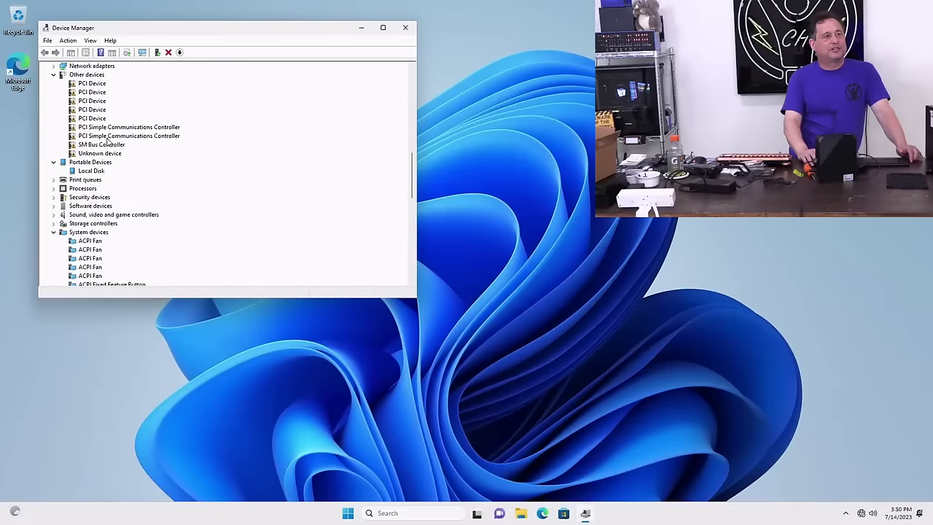
Step: Install a driver for the second PCI Simple Communications Controller from D:\Windows\System32\ and close its wizard and properties
{"action": "double_click", "coordinate": [106, 137]}
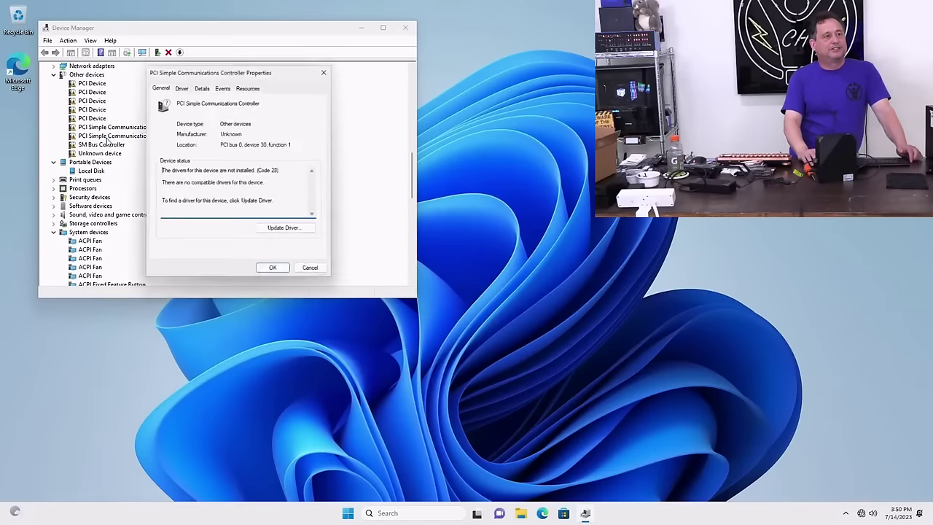
{"action": "left_click", "coordinate": [277, 232]}
{"action": "left_click", "coordinate": [209, 189]}
{"action": "left_click", "coordinate": [327, 272]}
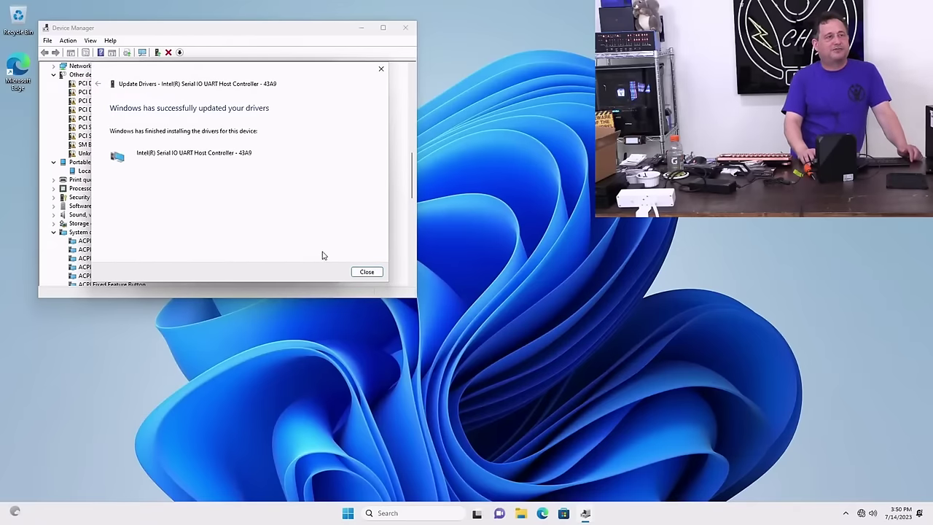
{"action": "left_click", "coordinate": [362, 271]}
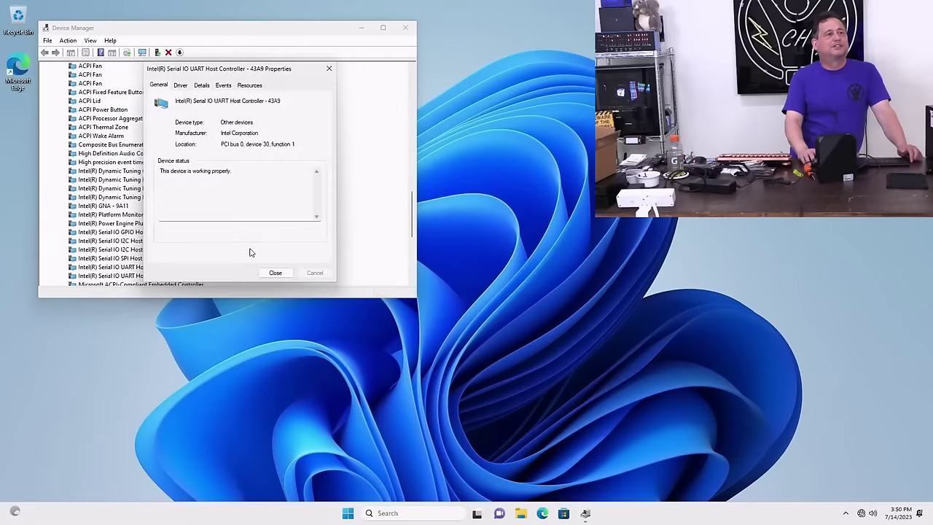
{"action": "left_click", "coordinate": [275, 273]}
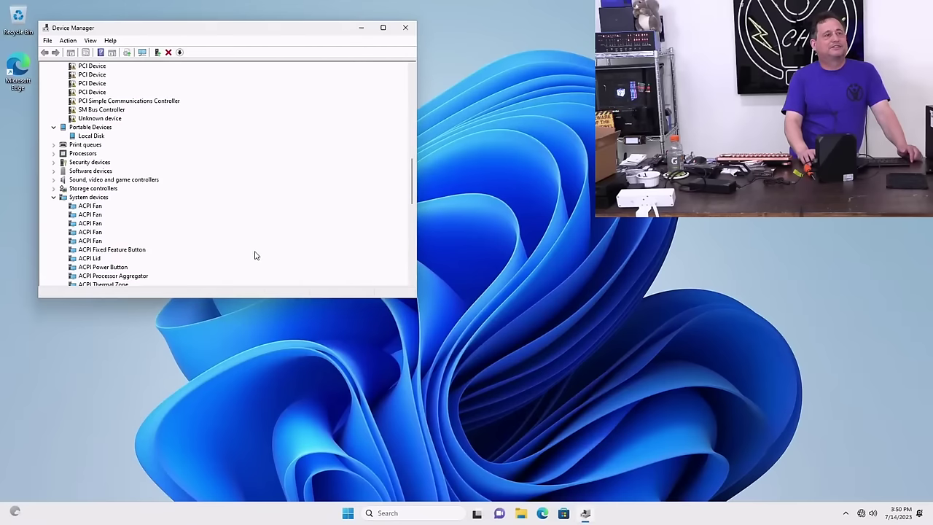
Step: Install a driver for the first of the five remaining PCI Devices from D:\Windows\System32\ and close its wizard and properties
{"action": "scroll", "coordinate": [205, 229], "scroll_direction": "up", "scroll_amount": 3}
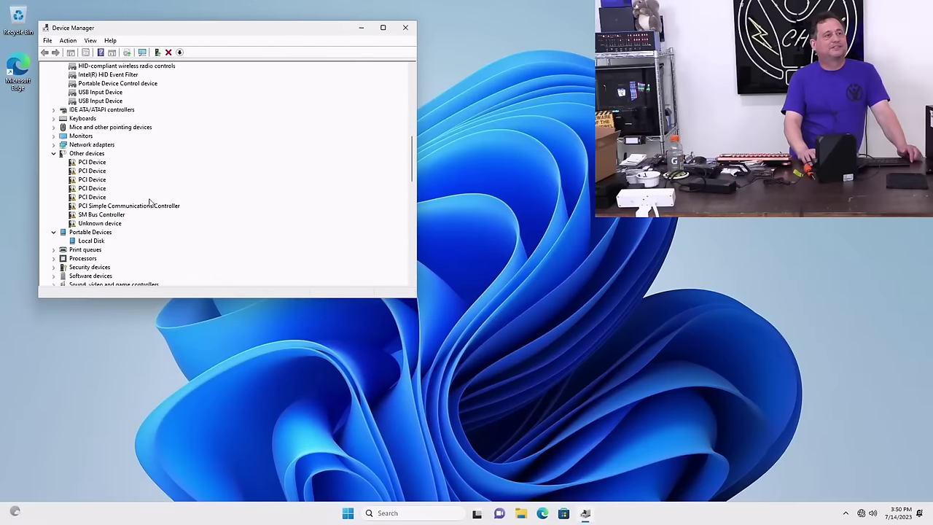
{"action": "double_click", "coordinate": [94, 163]}
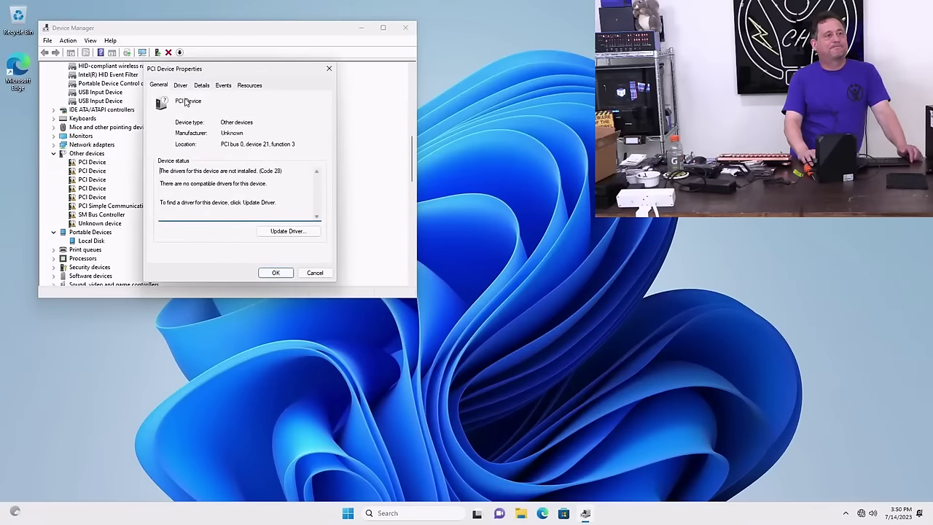
{"action": "left_click", "coordinate": [182, 86]}
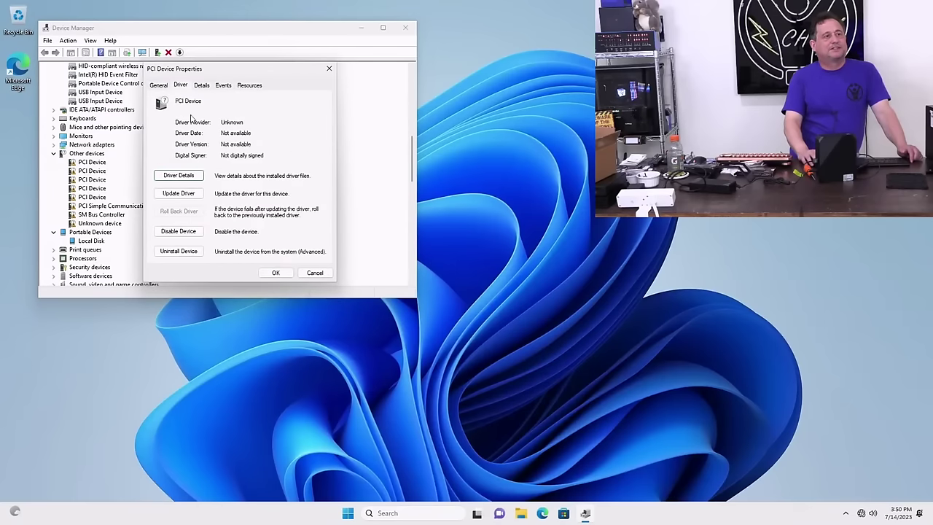
{"action": "left_click", "coordinate": [186, 194]}
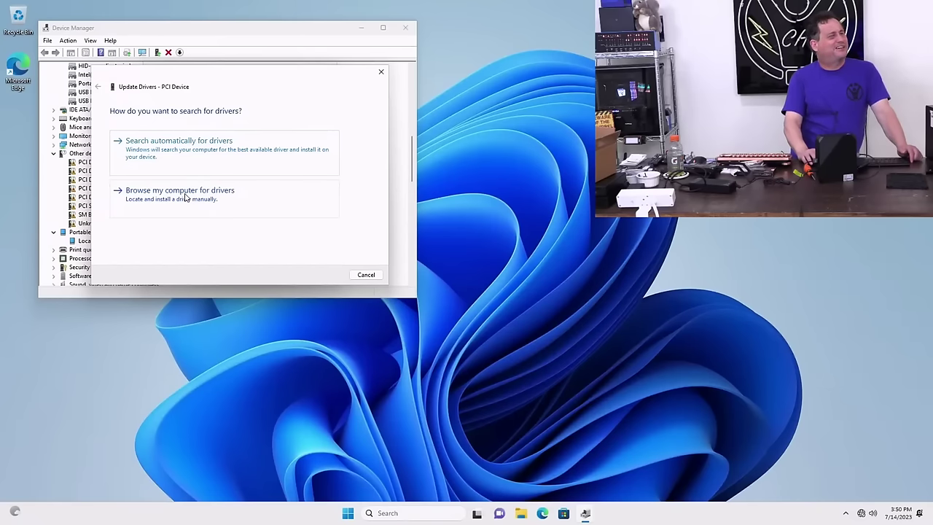
{"action": "left_click", "coordinate": [185, 195]}
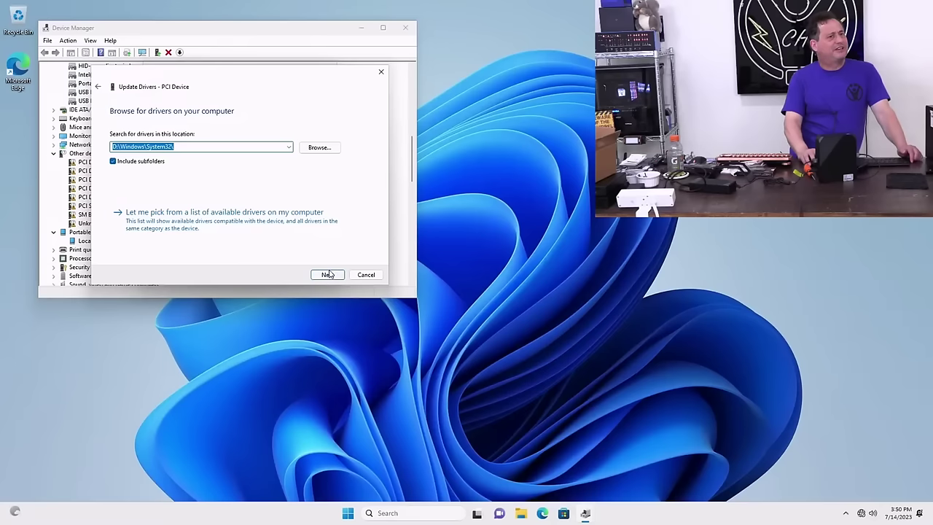
{"action": "left_click", "coordinate": [325, 275]}
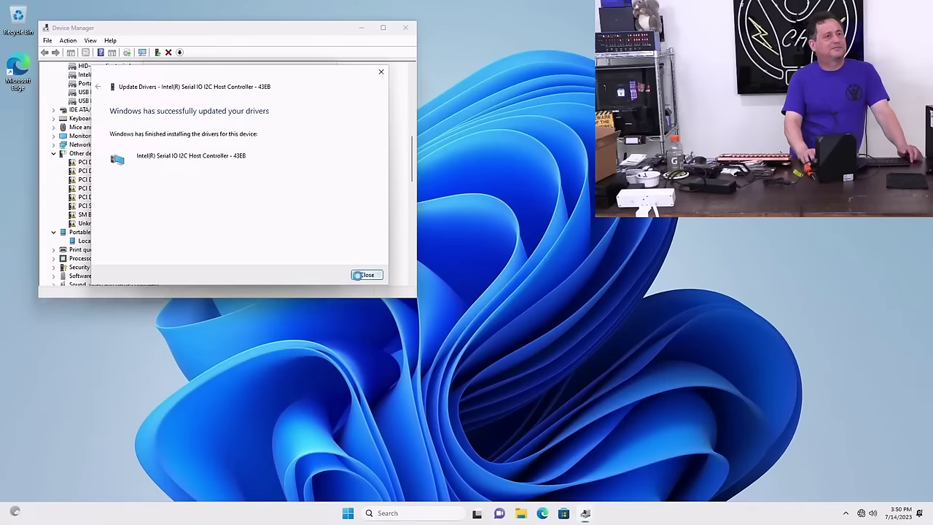
{"action": "left_click", "coordinate": [361, 275]}
{"action": "left_click", "coordinate": [275, 275]}
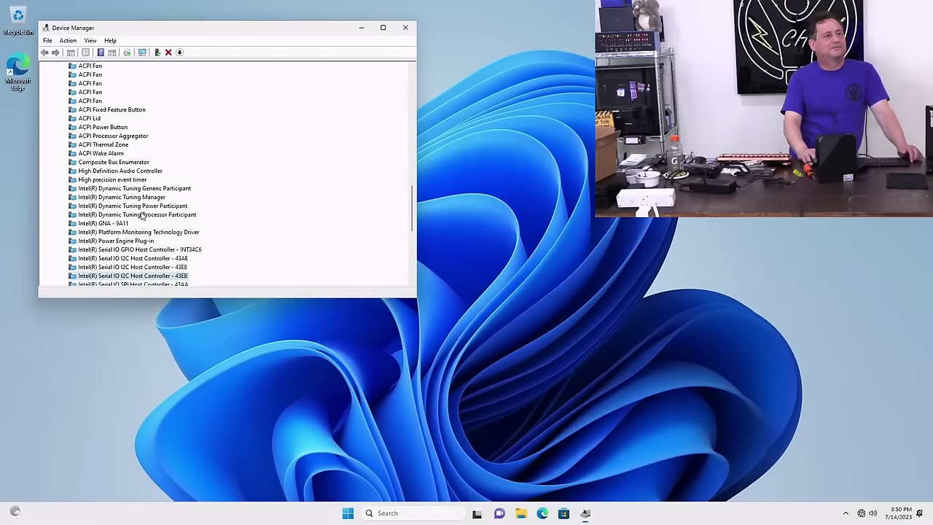
Step: Install a driver for the remaining PCI Simple Communications Controller from D:\Windows\System32\ and close its wizard and properties
{"action": "scroll", "coordinate": [129, 187], "scroll_direction": "up", "scroll_amount": 7}
{"action": "double_click", "coordinate": [107, 146]}
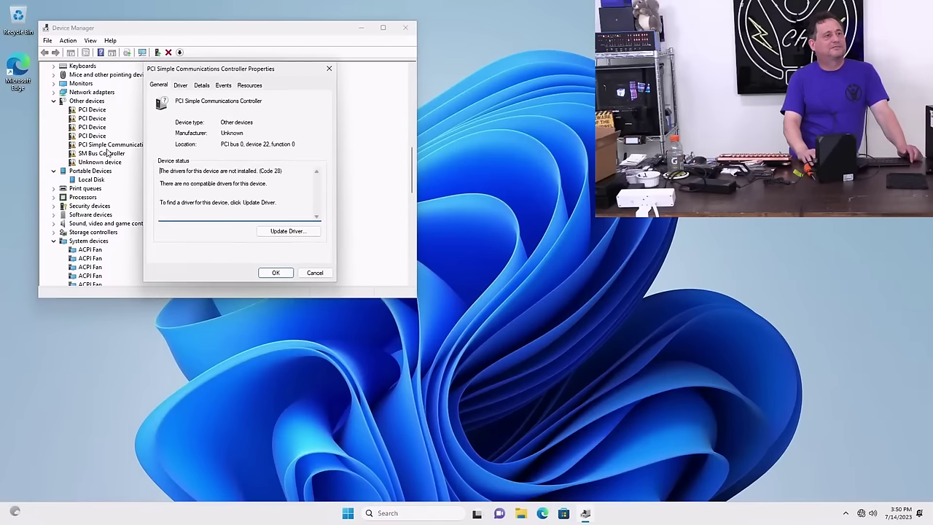
{"action": "left_click", "coordinate": [181, 86]}
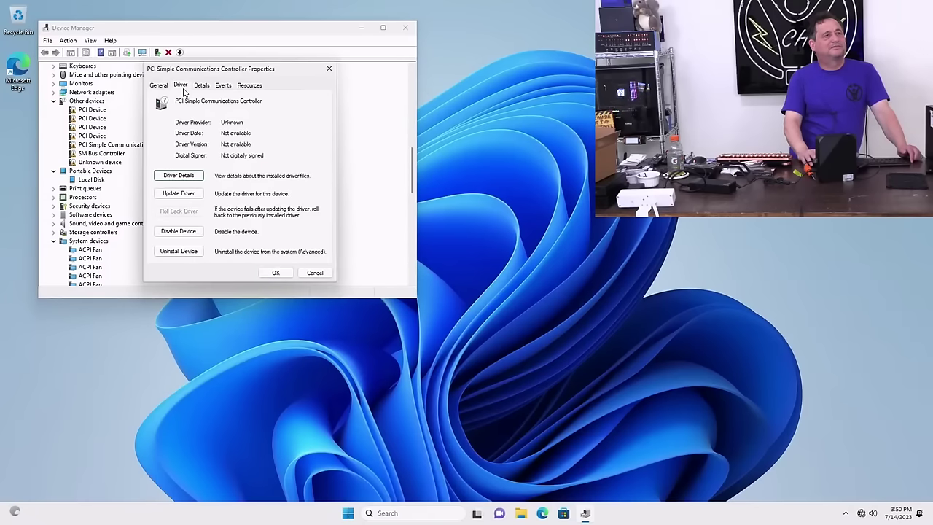
{"action": "left_click", "coordinate": [187, 193]}
{"action": "left_click", "coordinate": [208, 199]}
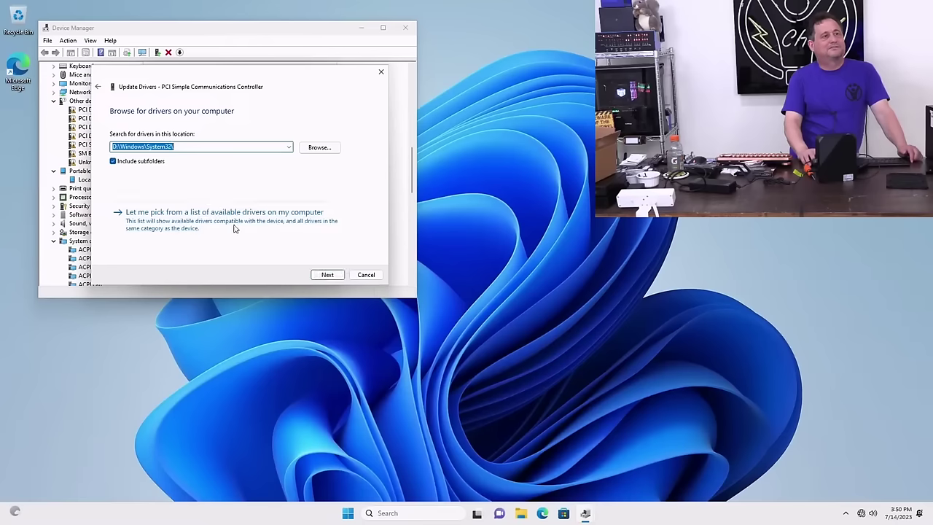
{"action": "left_click", "coordinate": [322, 275]}
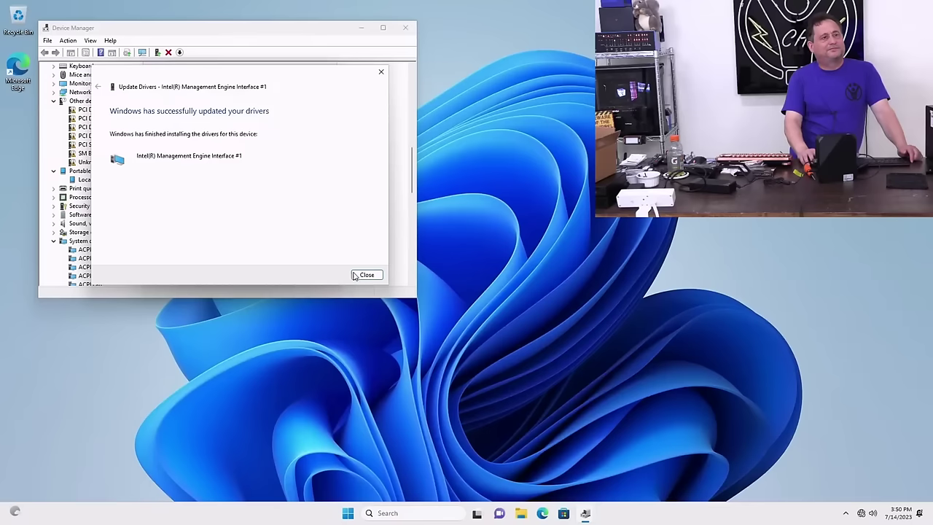
{"action": "left_click", "coordinate": [365, 275]}
{"action": "left_click", "coordinate": [276, 271]}
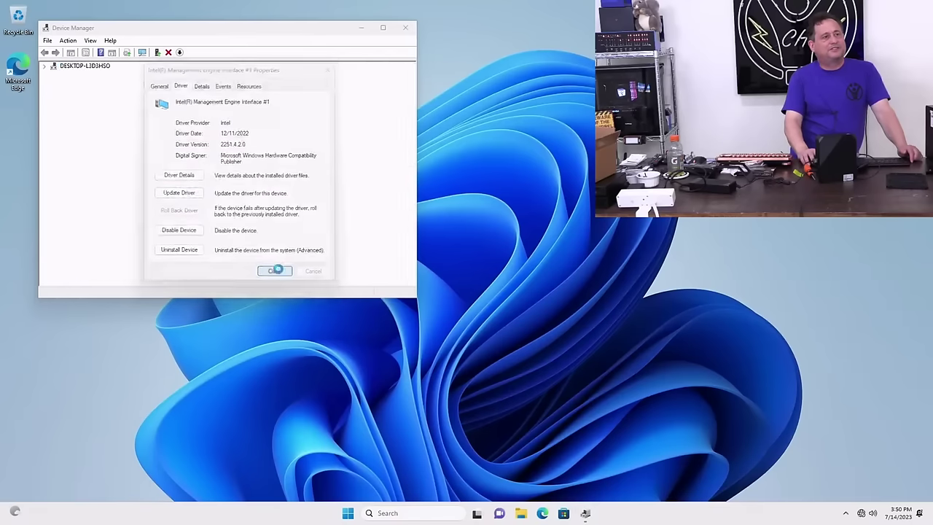
Step: Install a driver for the only remaining Unknown device from D:\Windows\System32\ and close its wizard and properties
{"action": "double_click", "coordinate": [117, 197]}
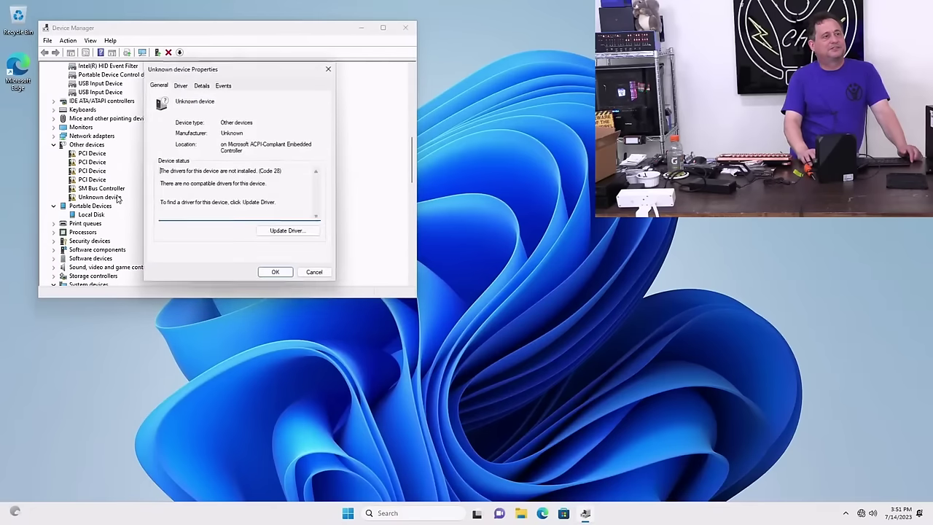
{"action": "left_click", "coordinate": [282, 230]}
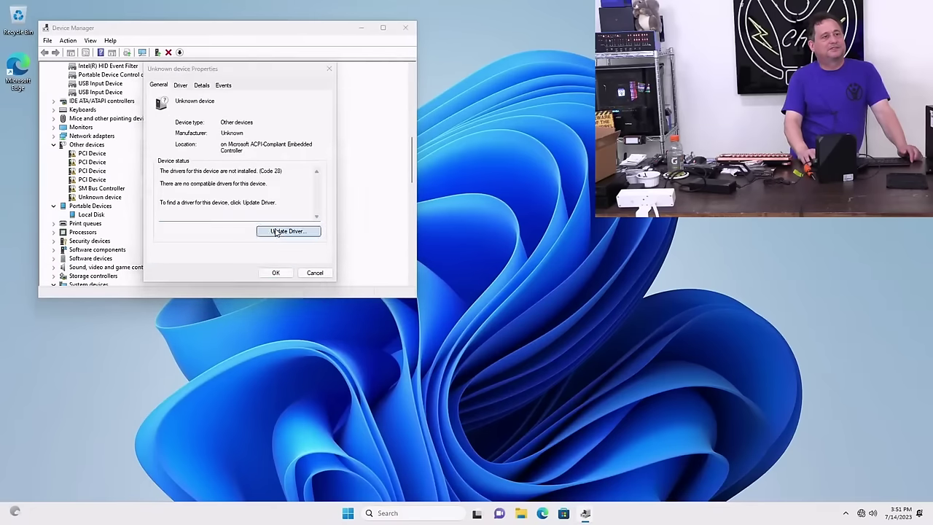
{"action": "left_click", "coordinate": [215, 201]}
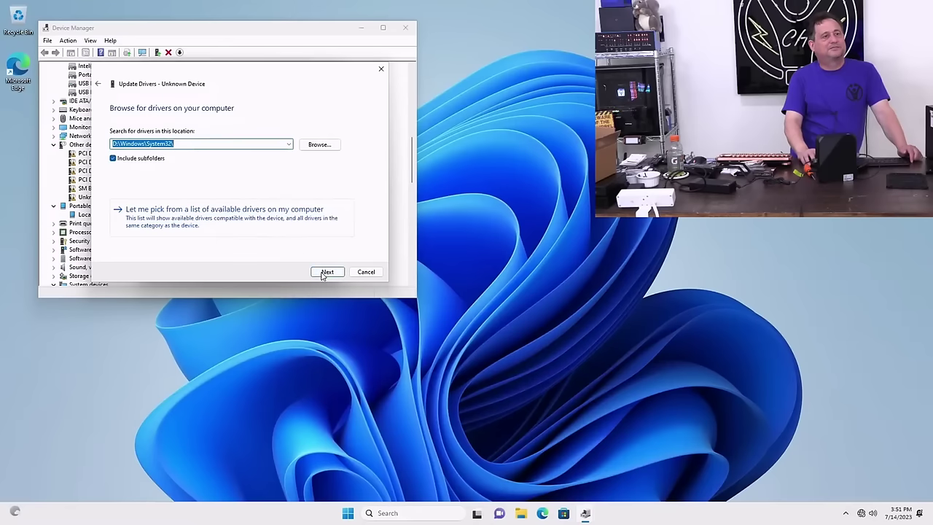
{"action": "left_click", "coordinate": [322, 274]}
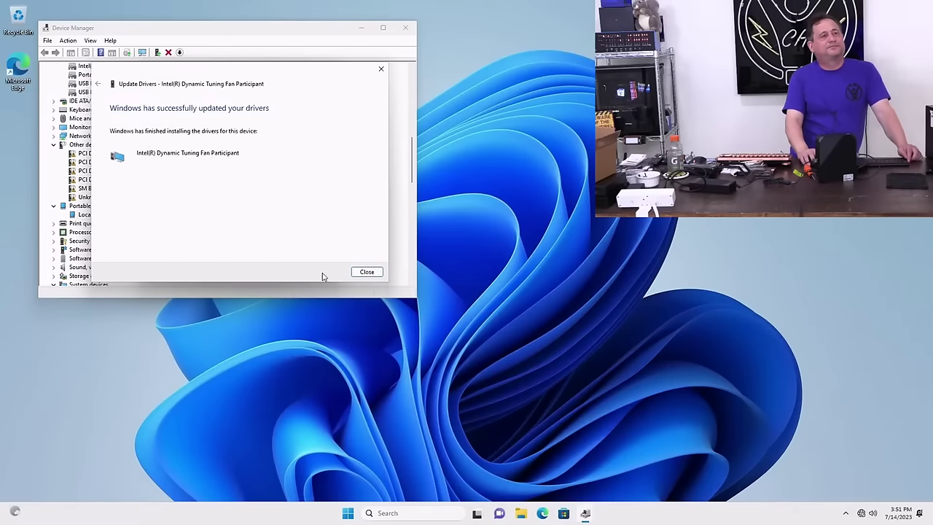
{"action": "left_click", "coordinate": [366, 275]}
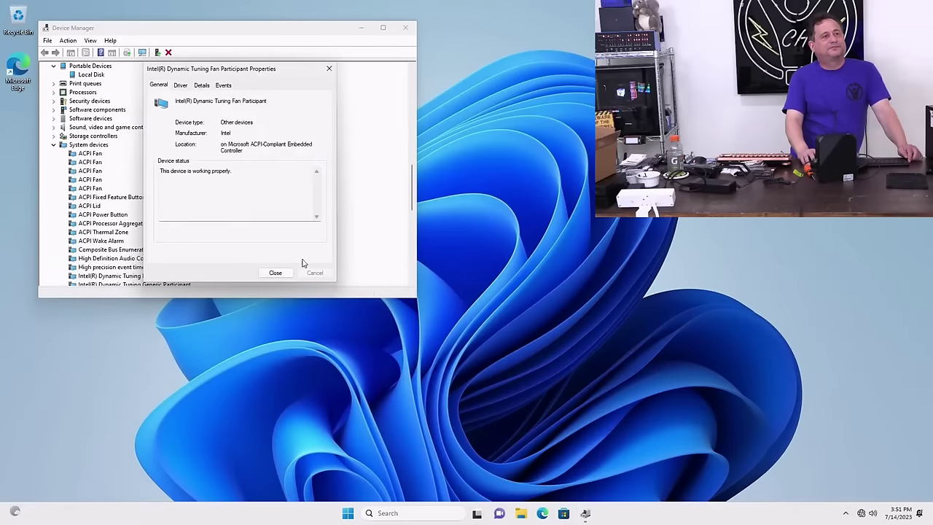
{"action": "left_click", "coordinate": [276, 269]}
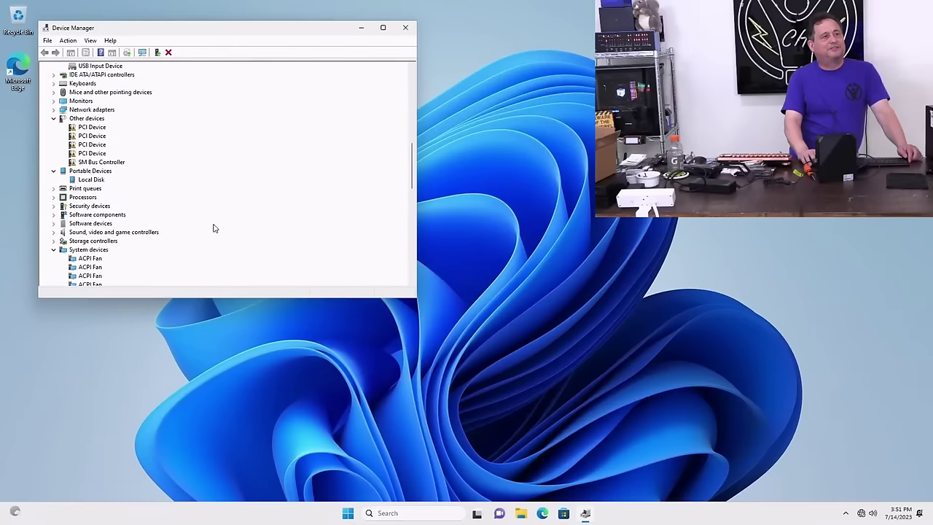
Step: Install a driver for the SM Bus Controller from D:\Windows\System32\ and close its wizard and properties
{"action": "double_click", "coordinate": [102, 162]}
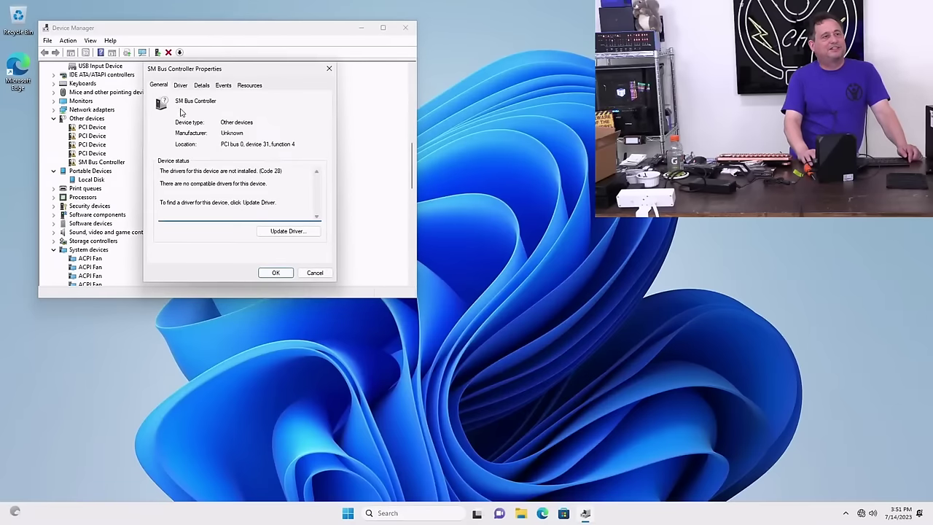
{"action": "left_click", "coordinate": [283, 232]}
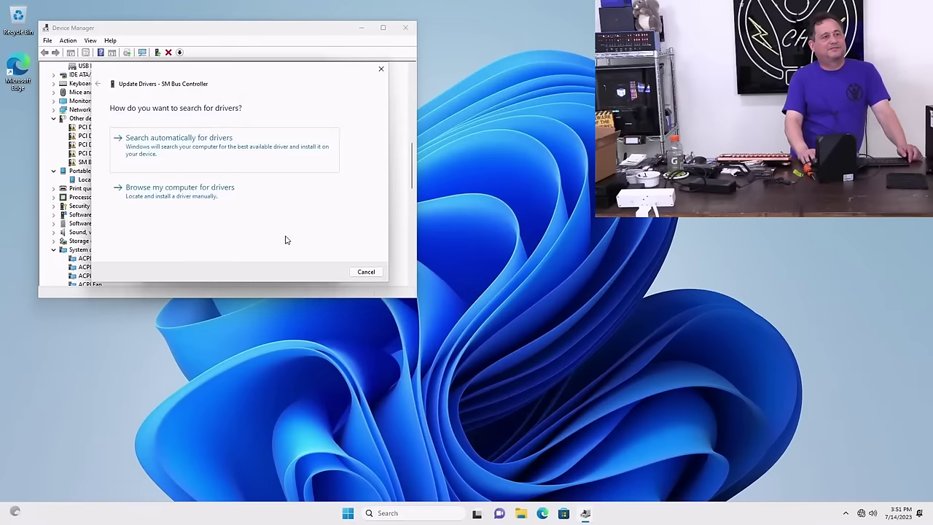
{"action": "left_click", "coordinate": [216, 199]}
{"action": "left_click", "coordinate": [314, 272]}
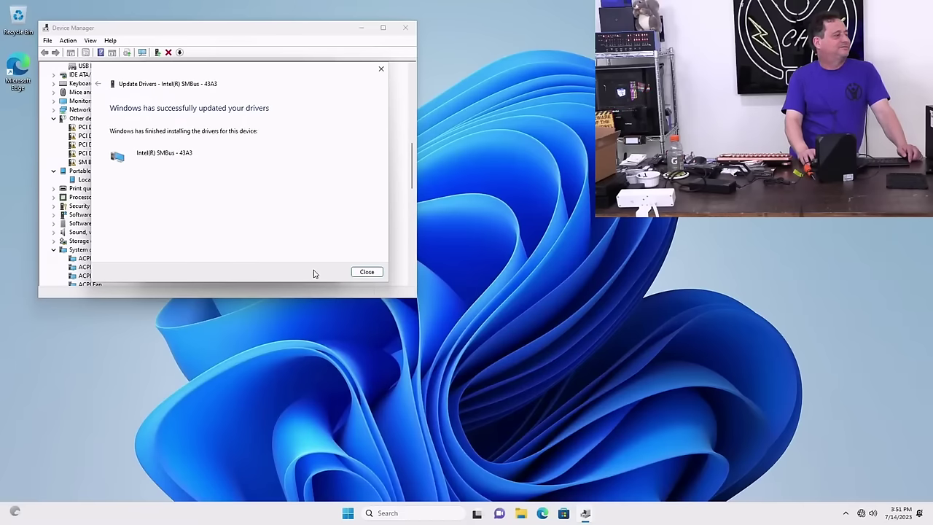
{"action": "left_click", "coordinate": [362, 272]}
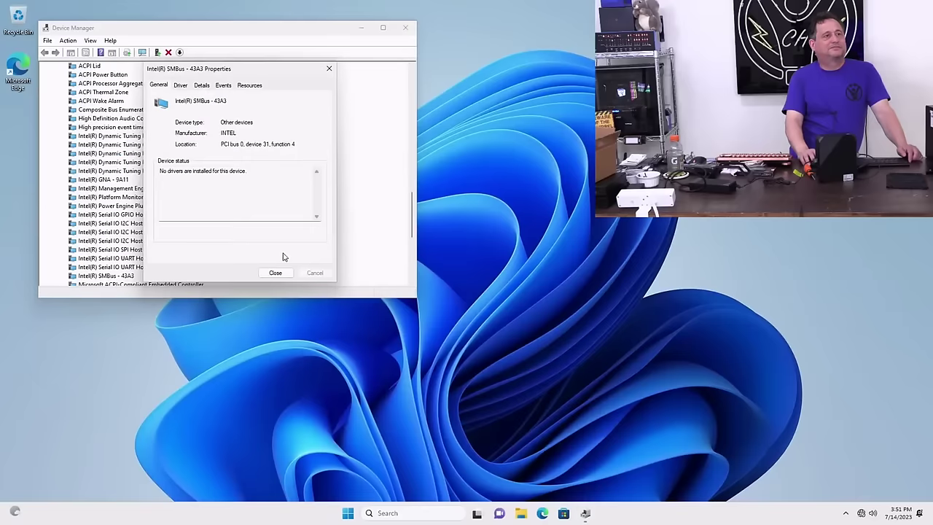
{"action": "left_click", "coordinate": [277, 270]}
Step: Install a driver for the last of the four remaining PCI Devices from D:\Windows\System32\ and close its wizard and properties
{"action": "scroll", "coordinate": [277, 269], "scroll_direction": "up", "scroll_amount": 7}
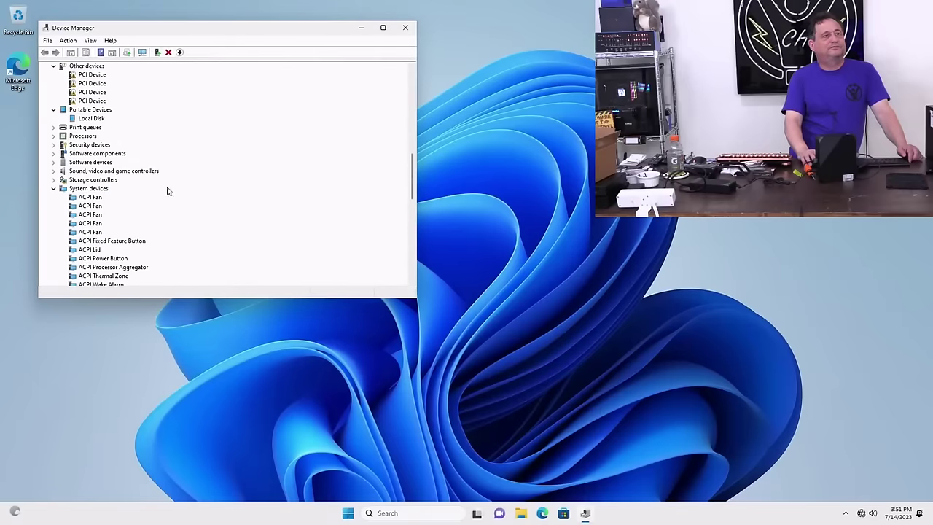
{"action": "double_click", "coordinate": [96, 103]}
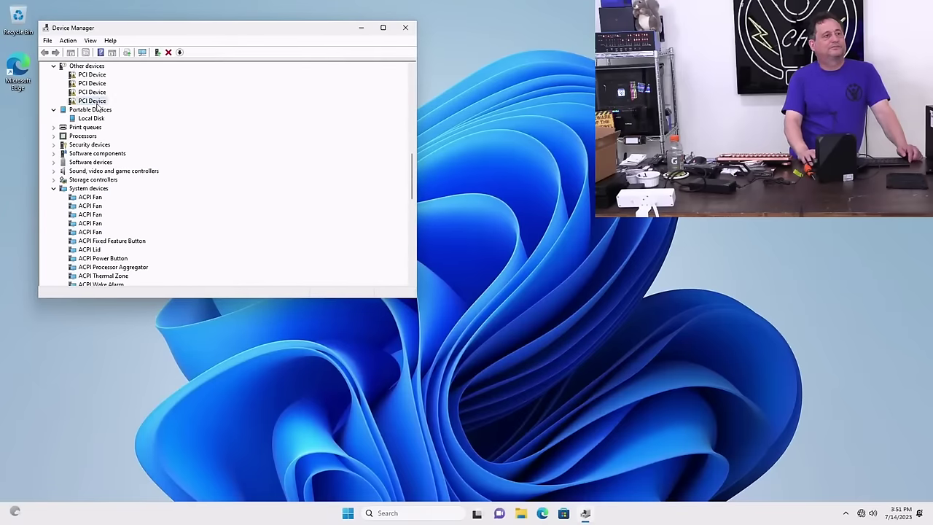
{"action": "left_click", "coordinate": [268, 231]}
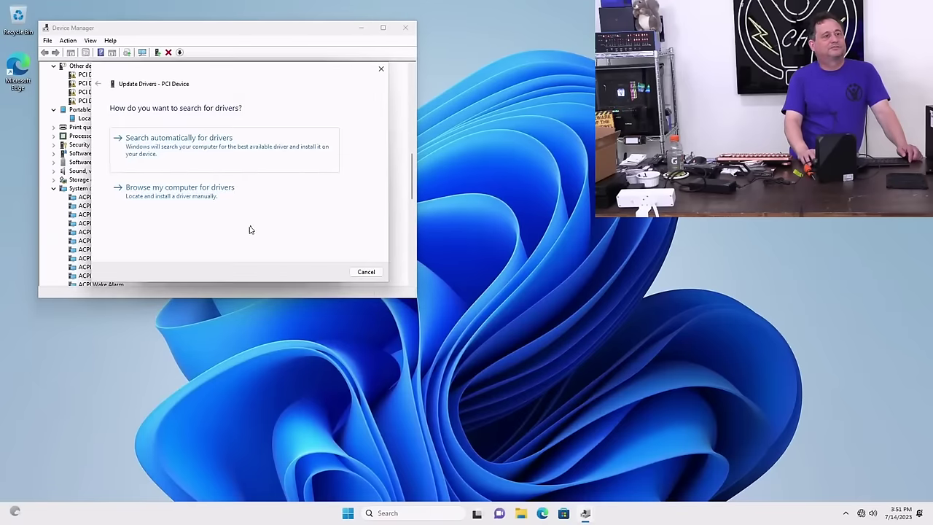
{"action": "left_click", "coordinate": [194, 204]}
{"action": "left_click", "coordinate": [319, 275]}
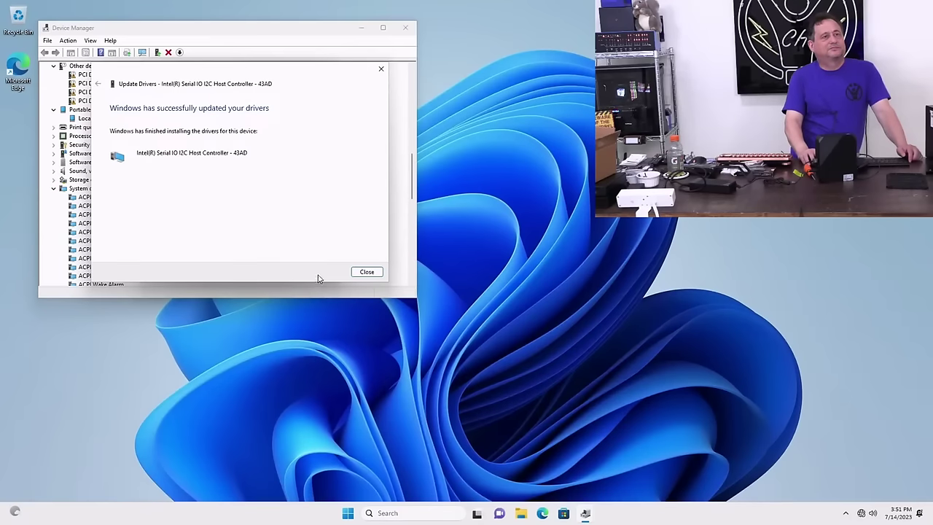
{"action": "left_click", "coordinate": [367, 272]}
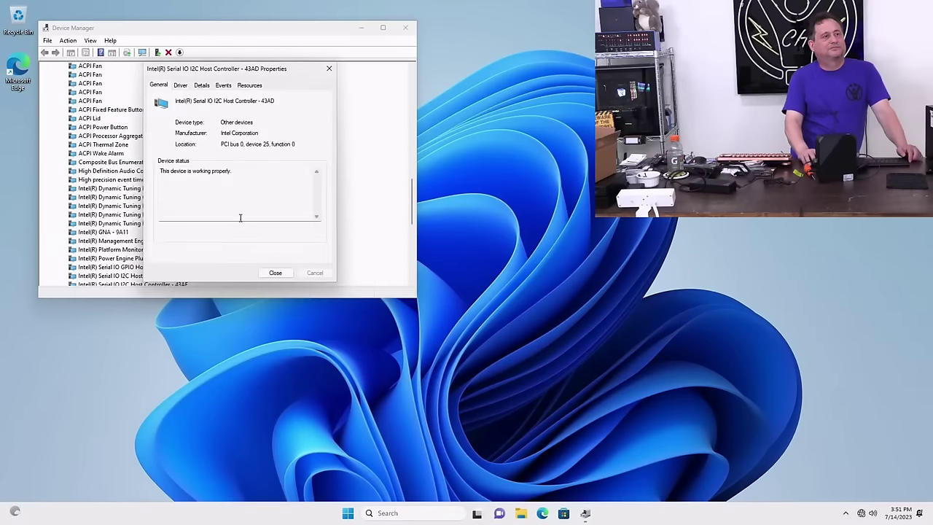
{"action": "left_click", "coordinate": [275, 272]}
Step: Install a driver for the last of the three remaining PCI Devices from D:\Windows\System32\ and close its wizard and properties
{"action": "scroll", "coordinate": [218, 240], "scroll_direction": "up", "scroll_amount": 7}
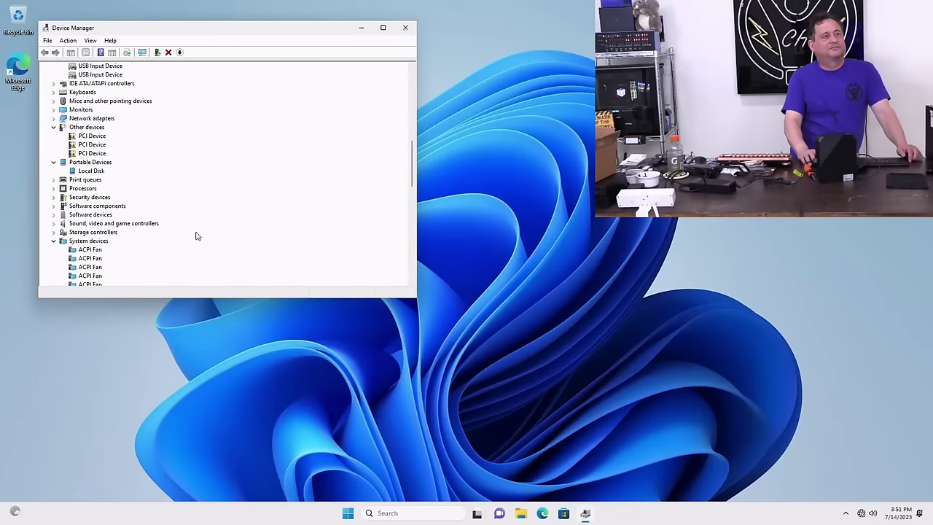
{"action": "double_click", "coordinate": [102, 154]}
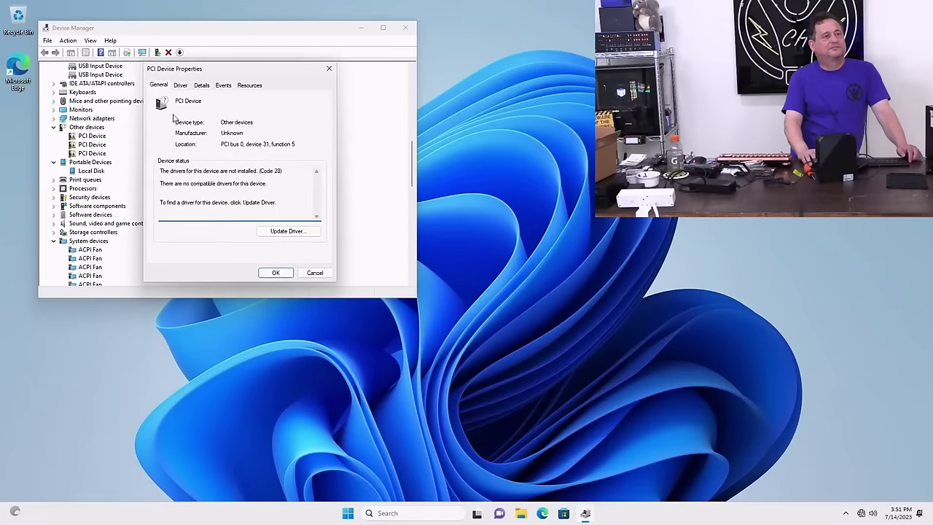
{"action": "left_click", "coordinate": [181, 85]}
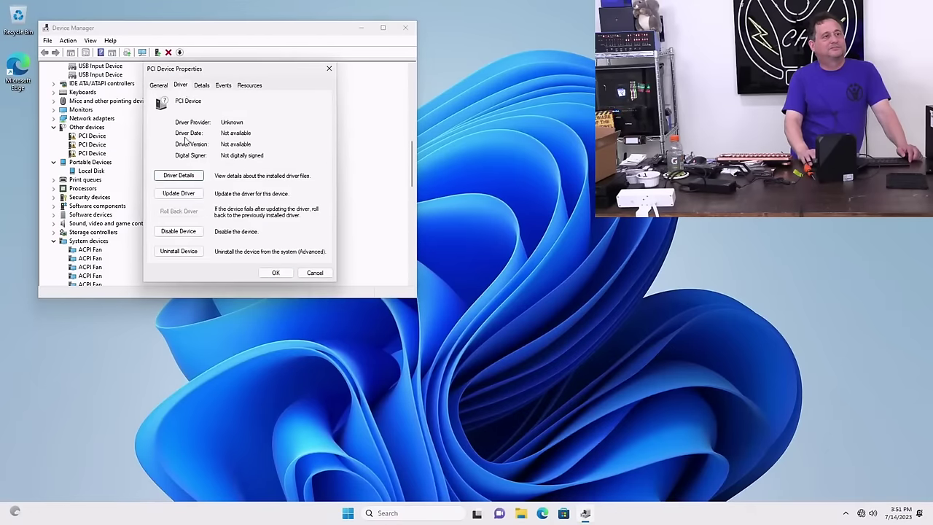
{"action": "left_click", "coordinate": [182, 194]}
{"action": "left_click", "coordinate": [229, 215]}
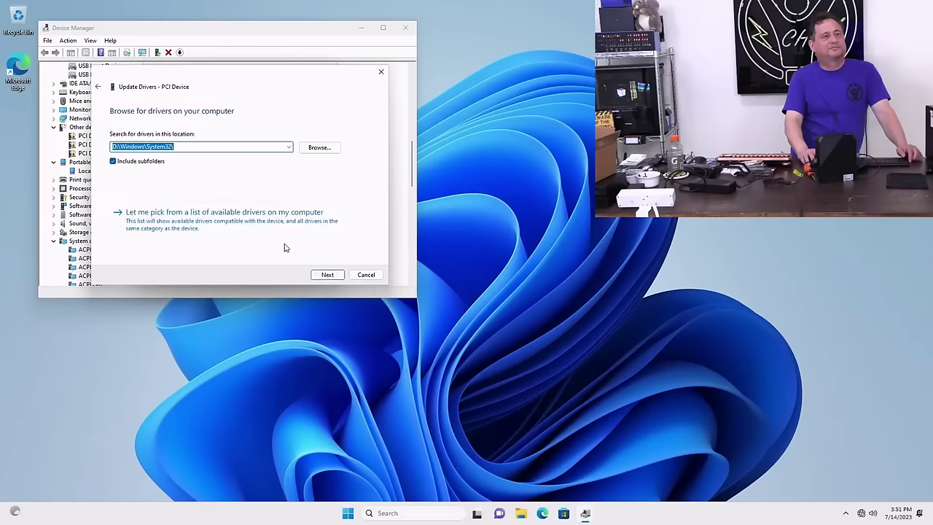
{"action": "left_click", "coordinate": [327, 277]}
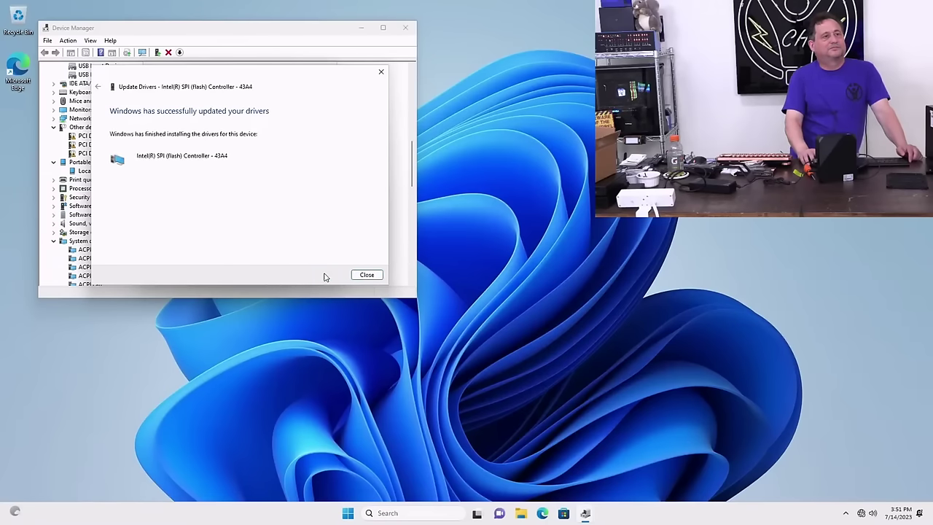
{"action": "left_click", "coordinate": [362, 276]}
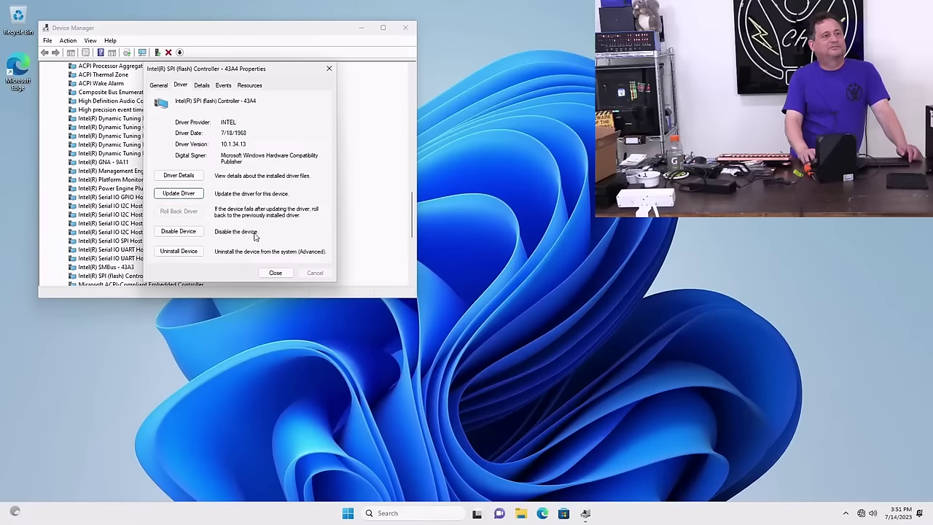
{"action": "left_click", "coordinate": [277, 275]}
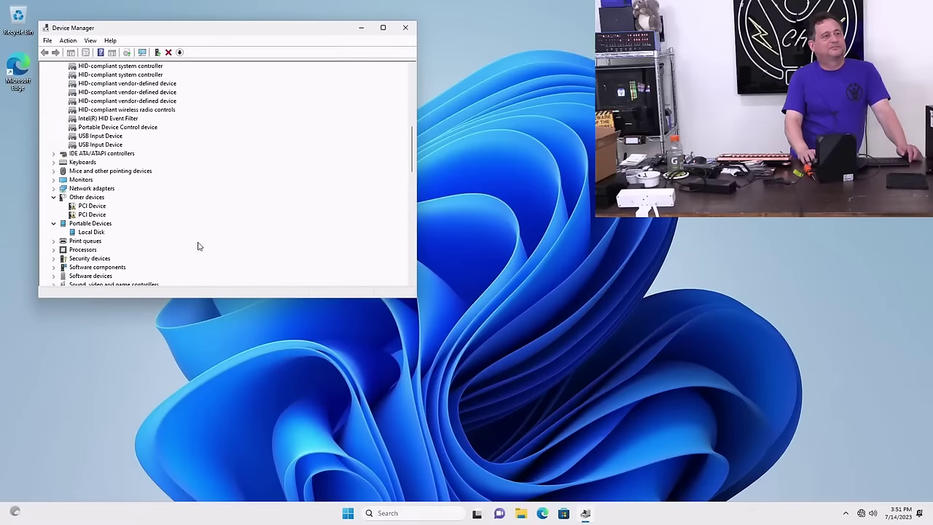
Step: Install a driver for the second of the two remaining PCI Devices from D:\Windows\System32\ and close its wizard and properties
{"action": "double_click", "coordinate": [102, 240]}
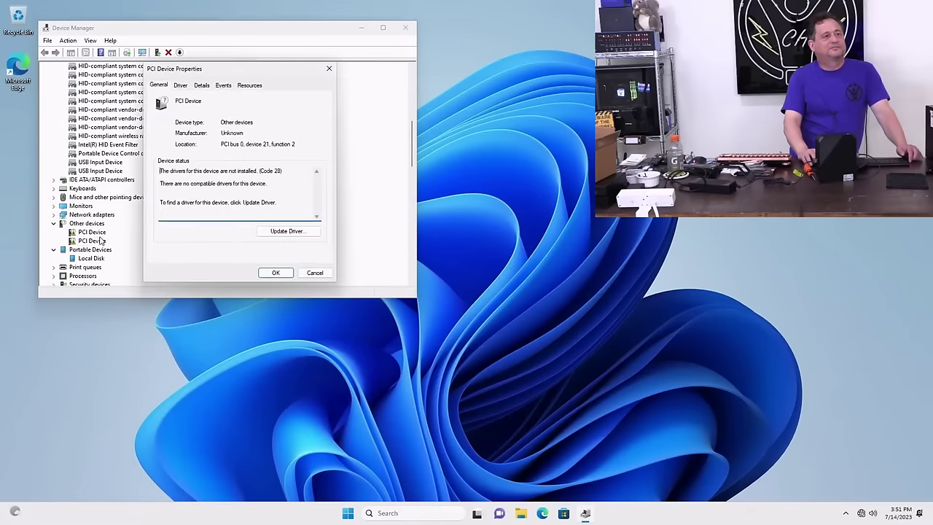
{"action": "left_click", "coordinate": [269, 236]}
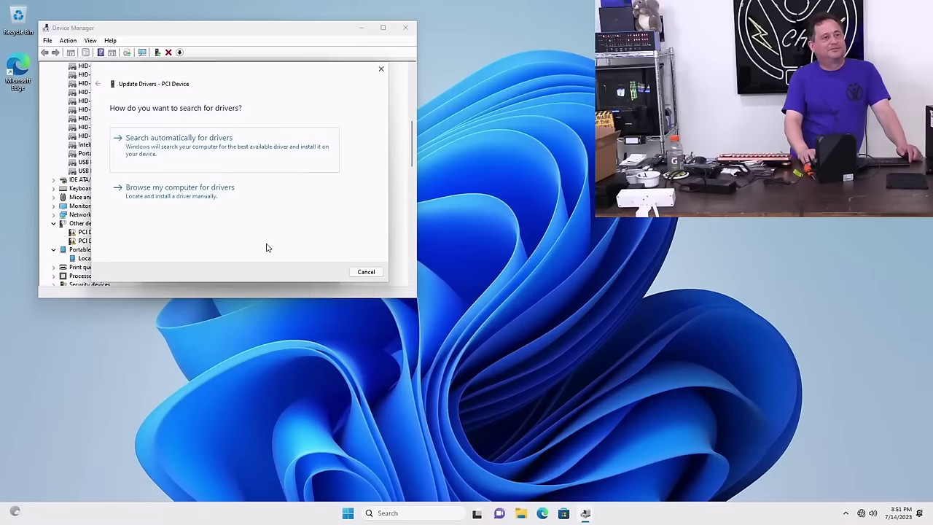
{"action": "left_click", "coordinate": [194, 202]}
{"action": "left_click", "coordinate": [328, 272]}
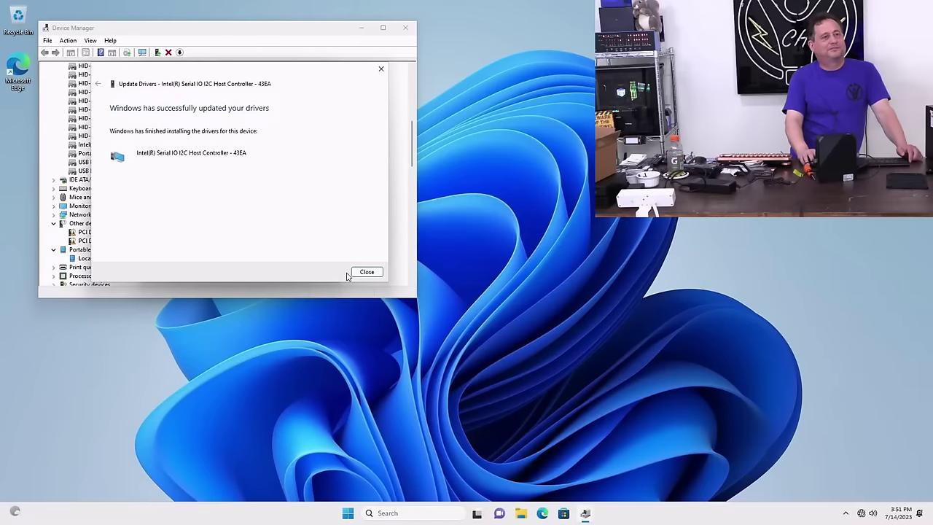
{"action": "left_click", "coordinate": [365, 271]}
{"action": "left_click", "coordinate": [276, 272]}
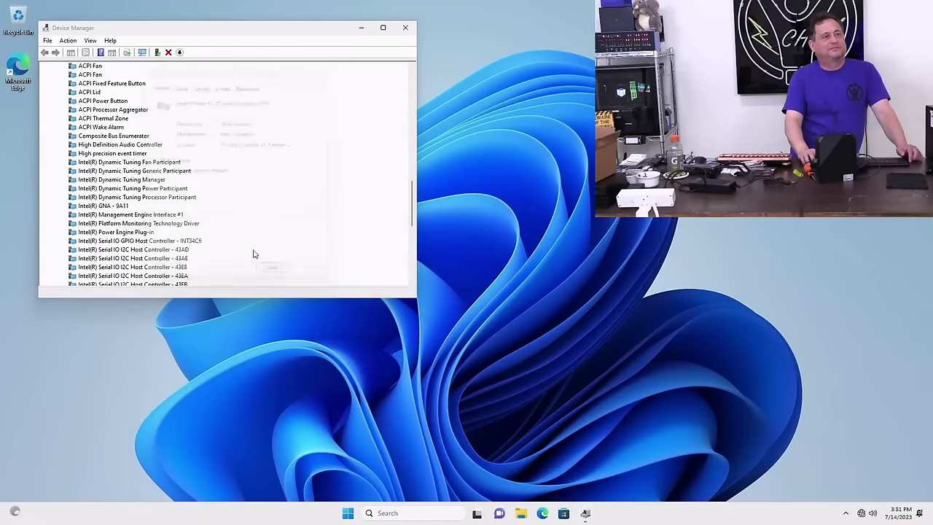
Step: Install a driver for the only remaining PCI Device from D:\Windows\System32\ and close its wizard and properties
{"action": "scroll", "coordinate": [233, 241], "scroll_direction": "up", "scroll_amount": 6}
{"action": "scroll", "coordinate": [195, 241], "scroll_direction": "up", "scroll_amount": 3}
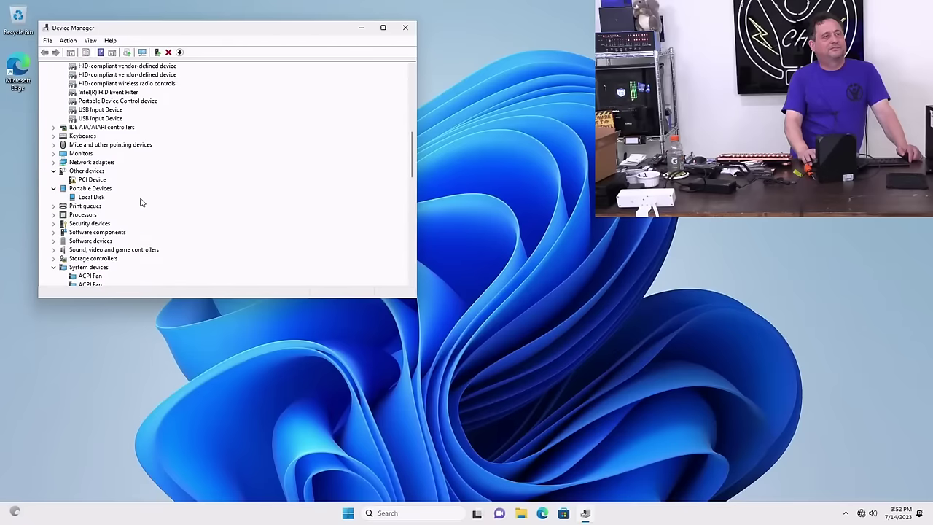
{"action": "left_click", "coordinate": [100, 182]}
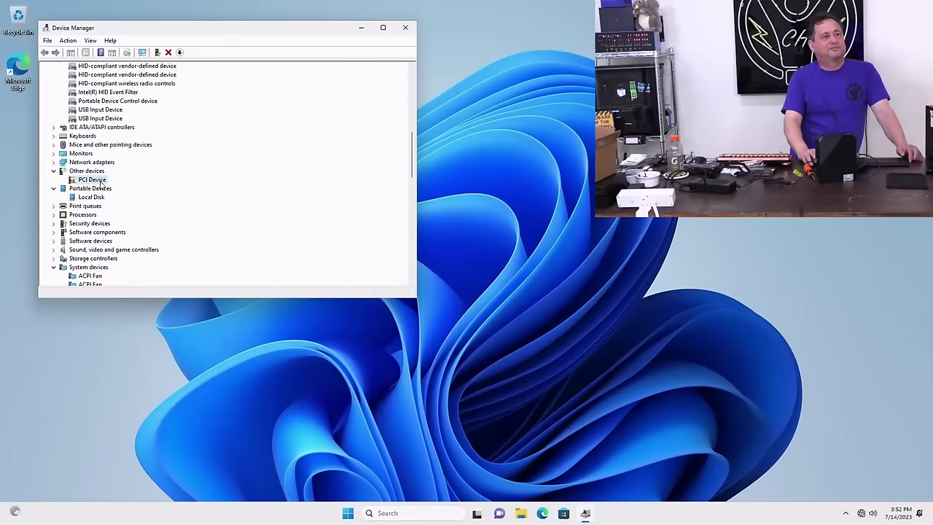
{"action": "double_click", "coordinate": [100, 181]}
{"action": "left_click", "coordinate": [284, 234]}
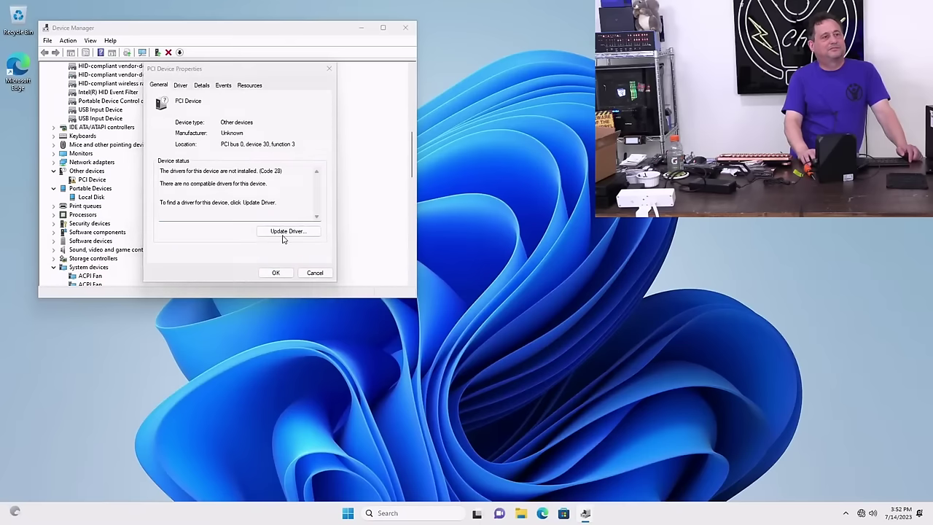
{"action": "left_click", "coordinate": [200, 204]}
{"action": "left_click", "coordinate": [312, 273]}
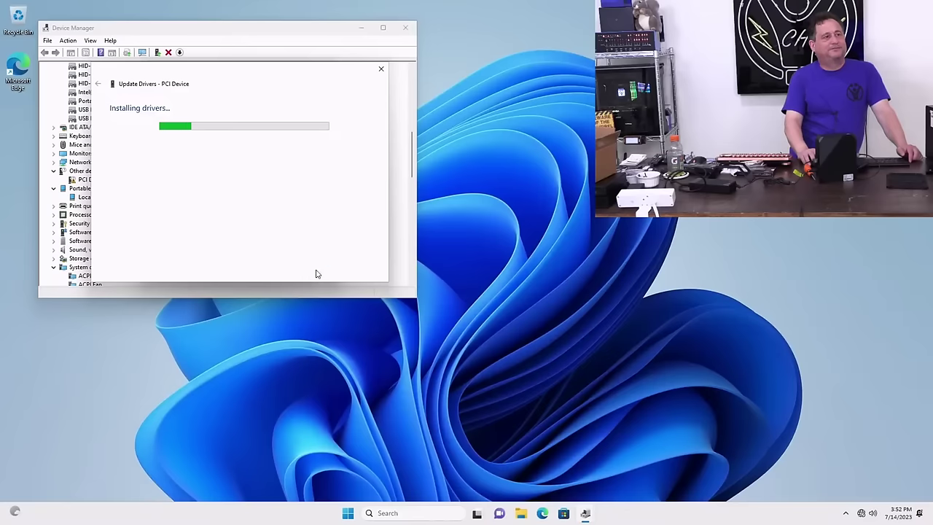
{"action": "left_click", "coordinate": [358, 274]}
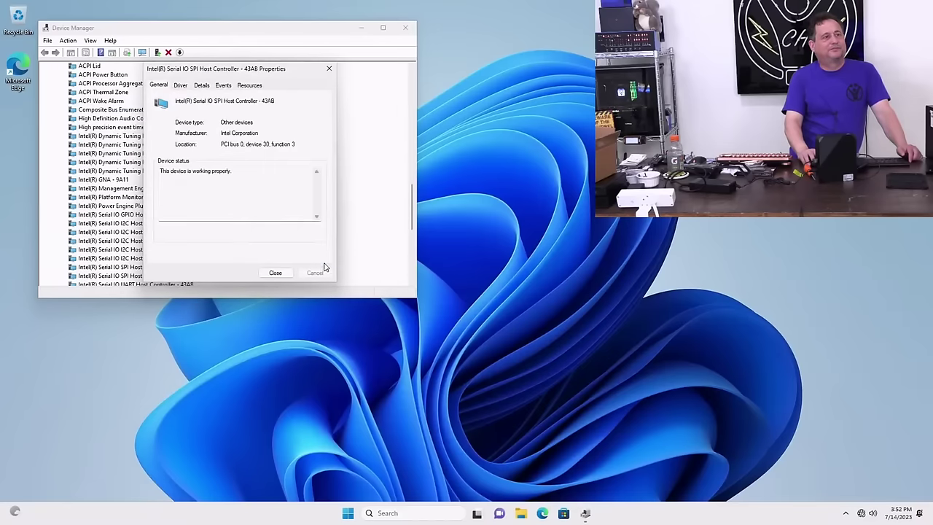
Step: Check the device list for missing drivers, dismiss the leftover Intel(R) Dynamic Tuning Processor Participant properties and close Device Manager
{"action": "scroll", "coordinate": [281, 262], "scroll_direction": "down", "scroll_amount": 7}
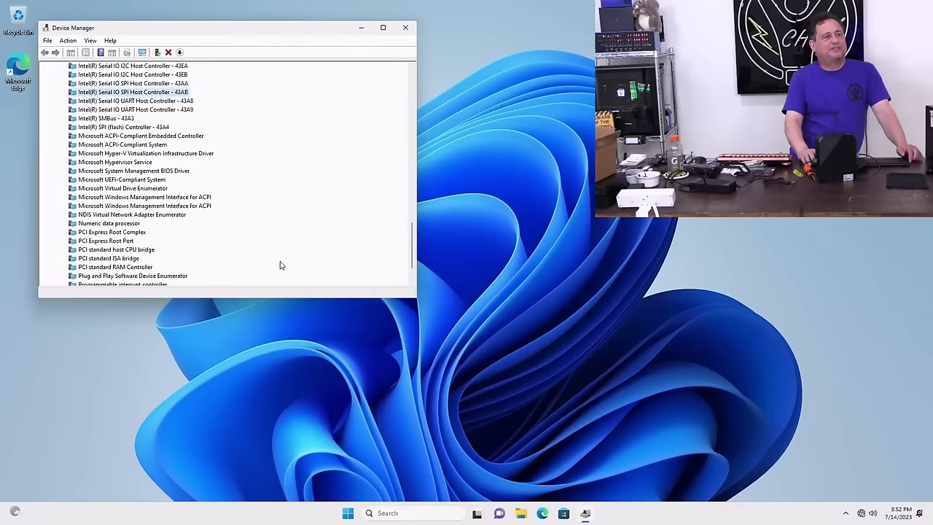
{"action": "scroll", "coordinate": [307, 234], "scroll_direction": "up", "scroll_amount": 15}
{"action": "scroll", "coordinate": [314, 231], "scroll_direction": "up", "scroll_amount": 10}
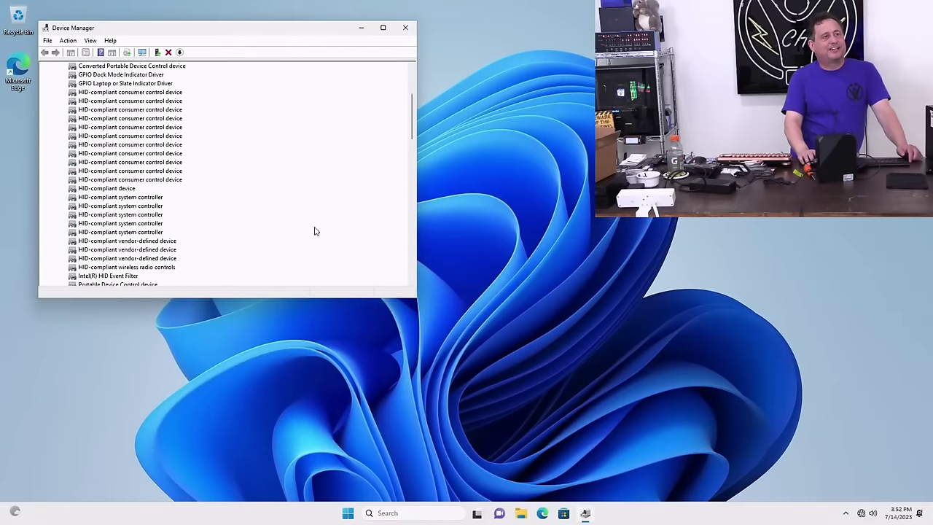
{"action": "left_click", "coordinate": [405, 27]}
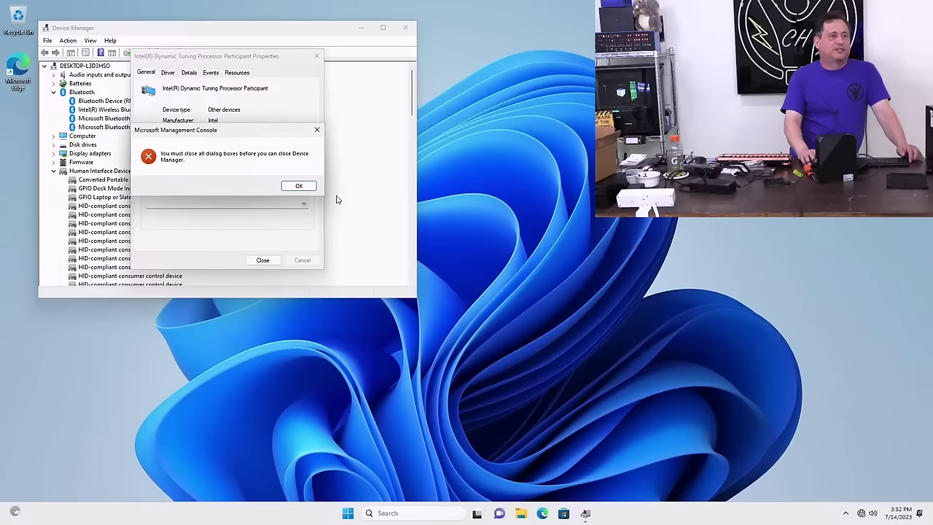
{"action": "left_click", "coordinate": [298, 186]}
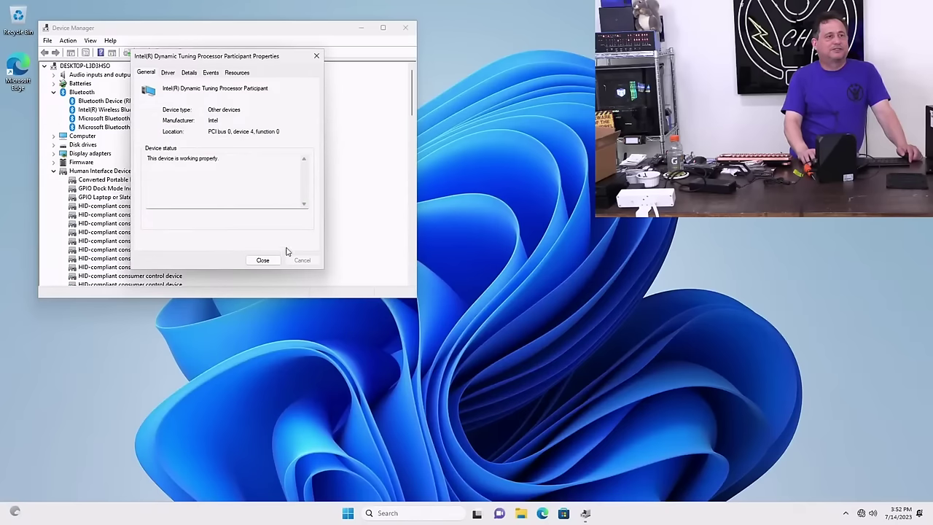
{"action": "left_click", "coordinate": [277, 260]}
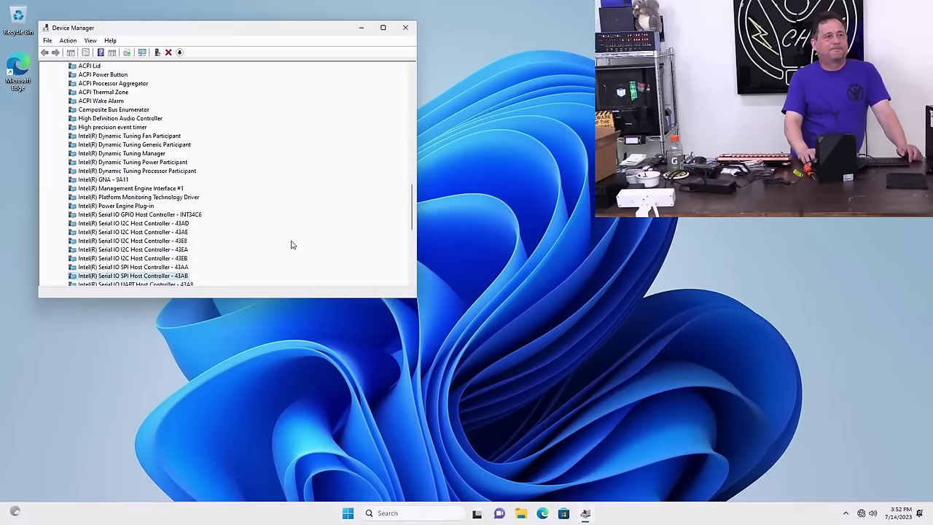
{"action": "left_click", "coordinate": [405, 27]}
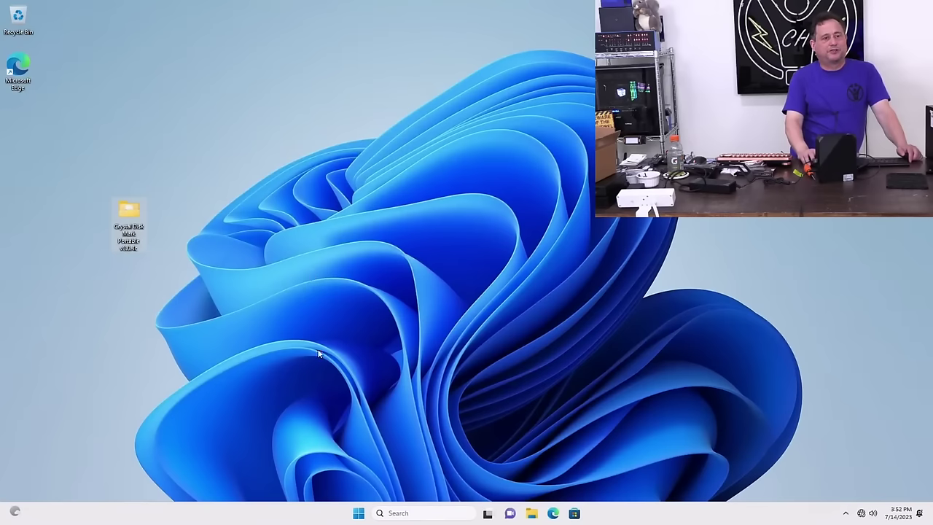
Step: Safely eject the attached original SSD
{"action": "left_click", "coordinate": [848, 515]}
{"action": "right_click", "coordinate": [873, 486]}
{"action": "left_click", "coordinate": [854, 468]}
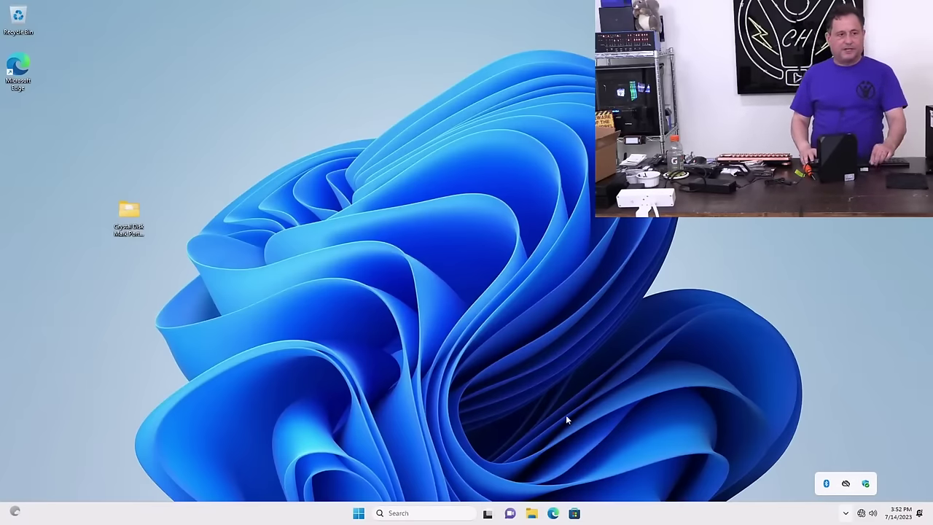
Step: Restart Windows on the mini PC
{"action": "left_click", "coordinate": [360, 514]}
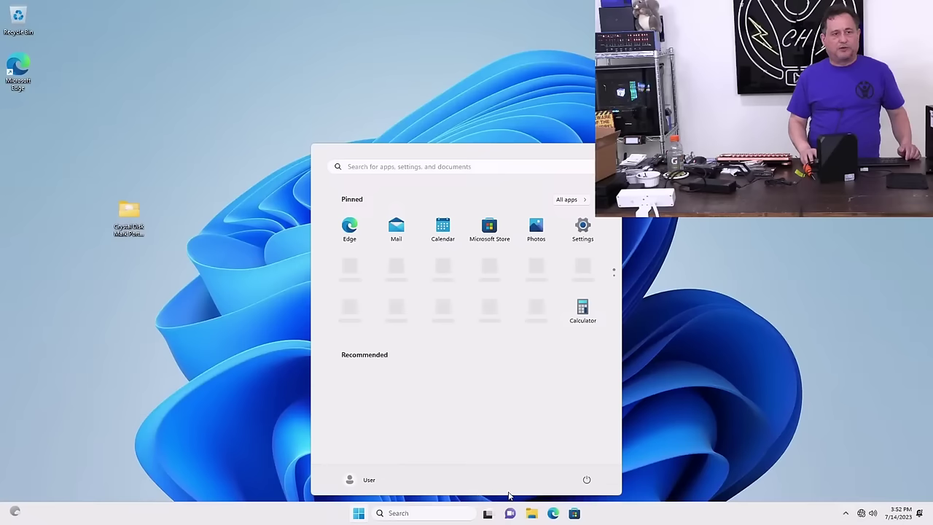
{"action": "left_click", "coordinate": [586, 481]}
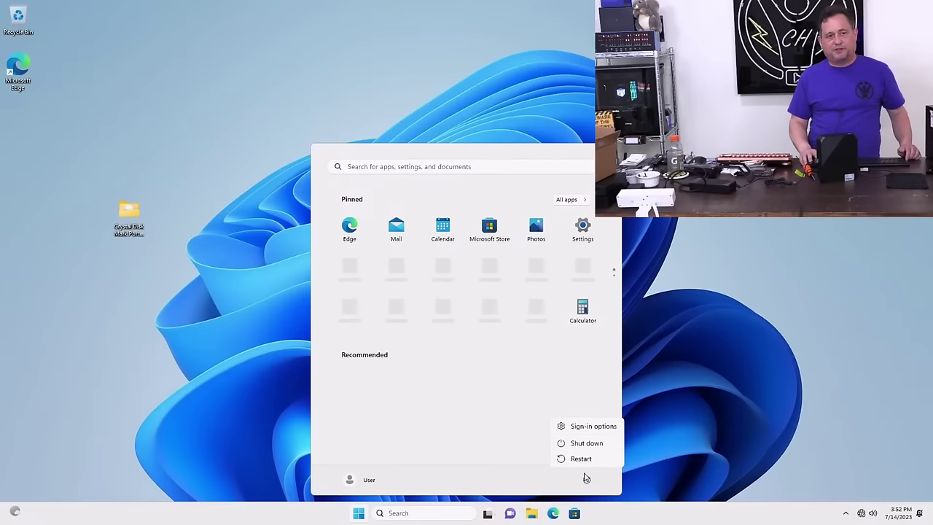
{"action": "left_click", "coordinate": [582, 461]}
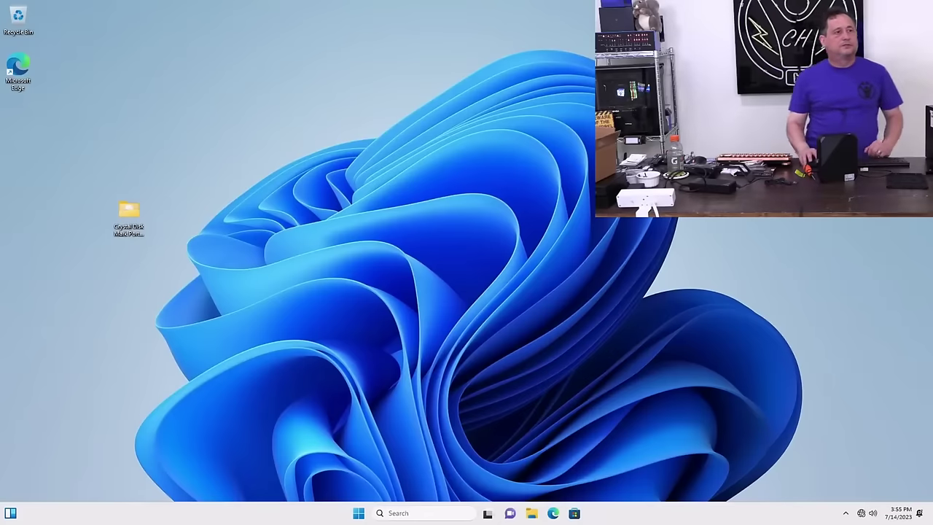
Step: Launch DiskMark64 from the Crystal Disk Mark Portable v8.0.4c folder, run the SEQ1M Q8T1 test on C: and stop it during the read
{"action": "left_click", "coordinate": [126, 217]}
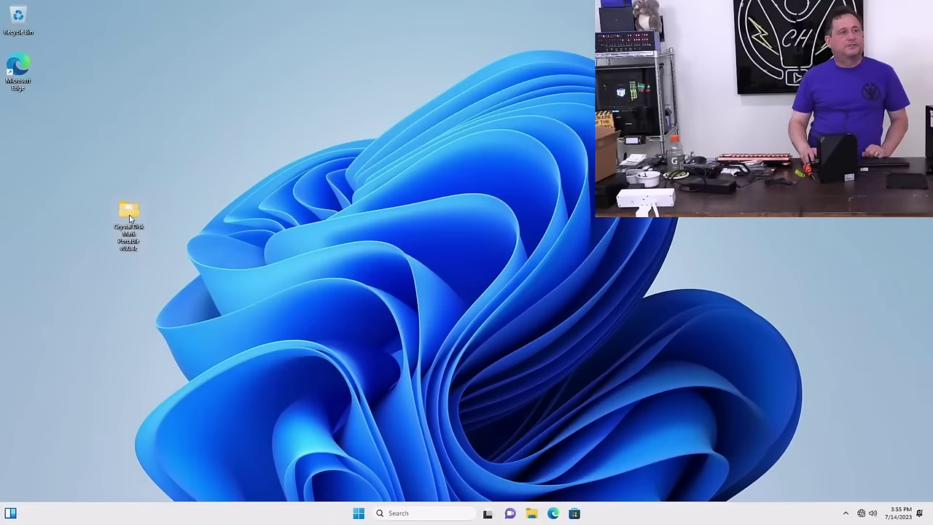
{"action": "double_click", "coordinate": [139, 216]}
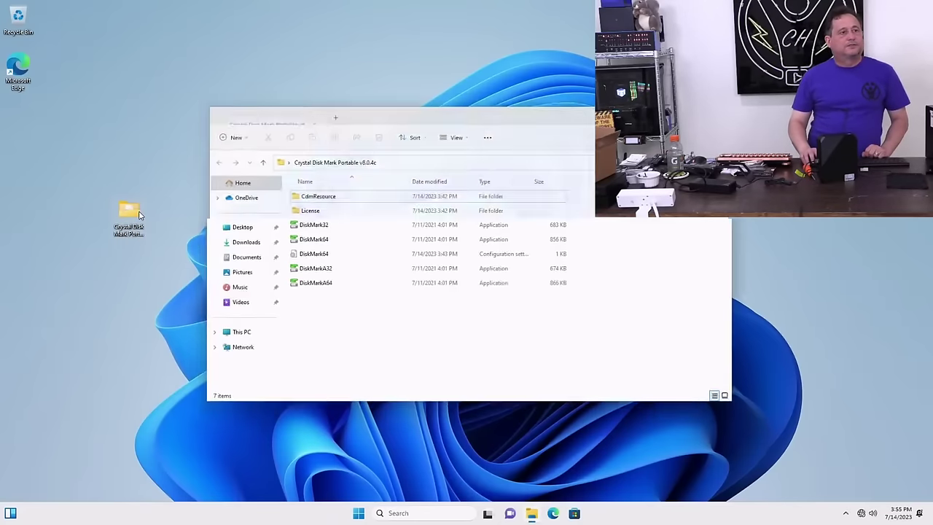
{"action": "double_click", "coordinate": [306, 238]}
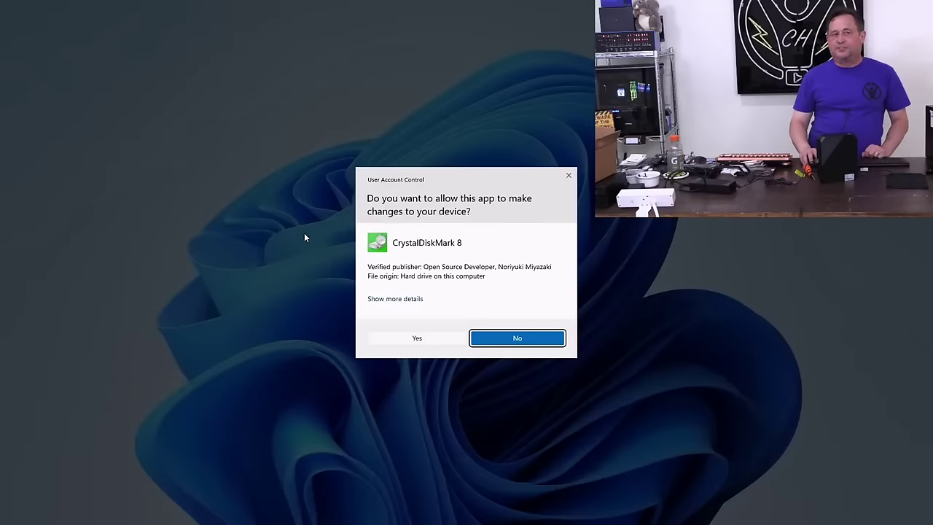
{"action": "left_click", "coordinate": [417, 337]}
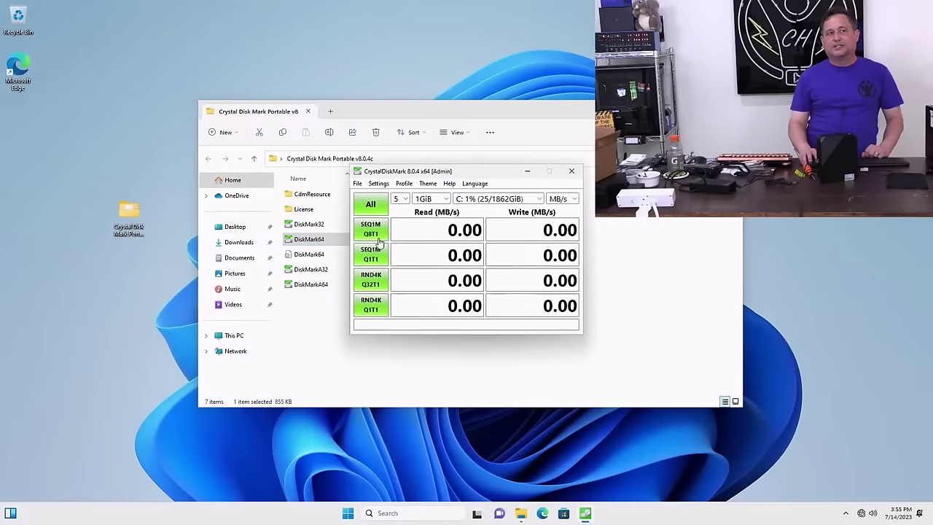
{"action": "left_click", "coordinate": [375, 237]}
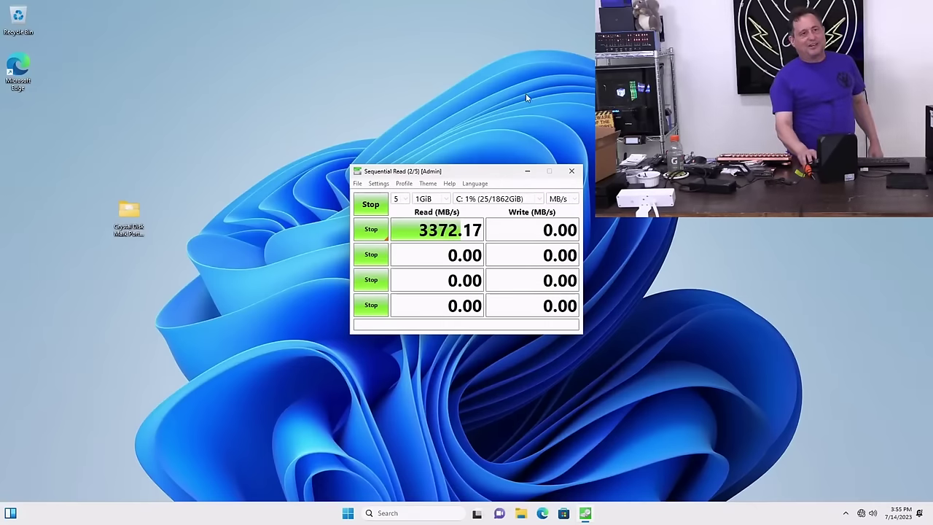
{"action": "left_click", "coordinate": [363, 228]}
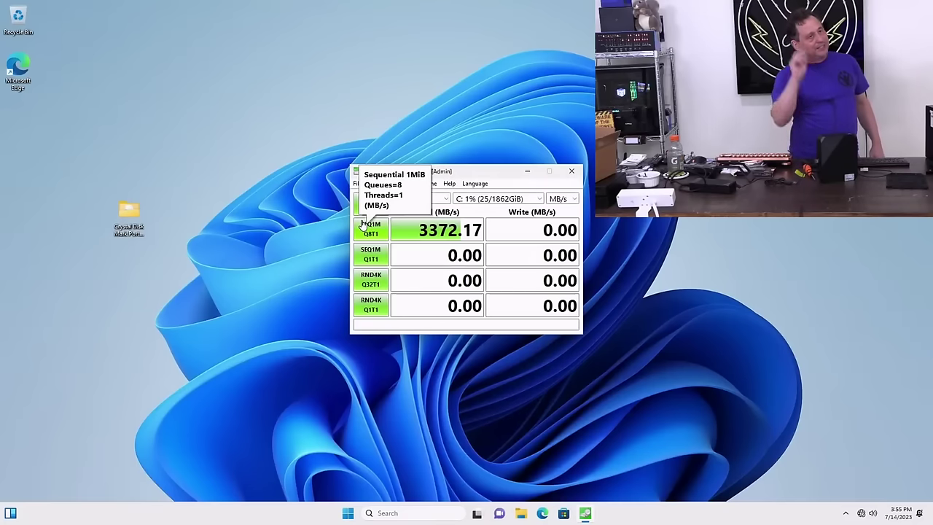
Step: Open Device Manager to check for devices with missing drivers, and close it
{"action": "right_click", "coordinate": [341, 518]}
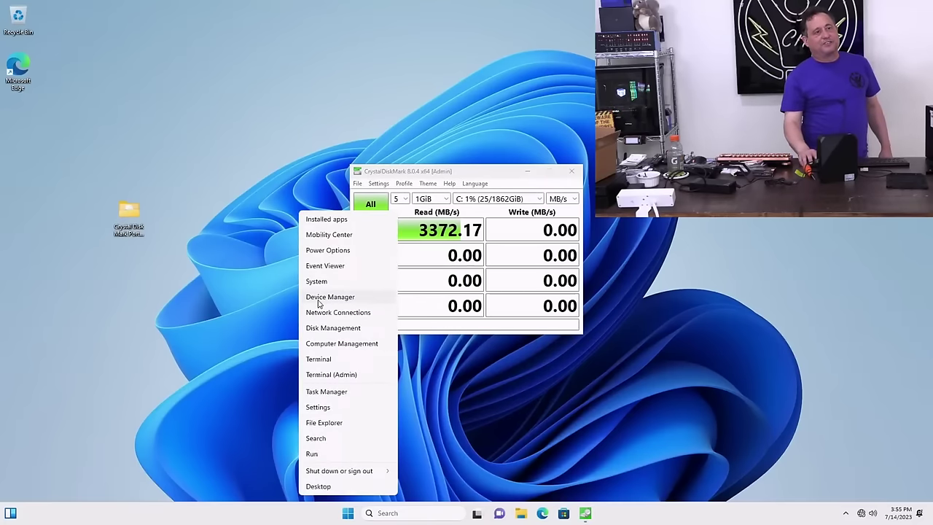
{"action": "left_click", "coordinate": [318, 299]}
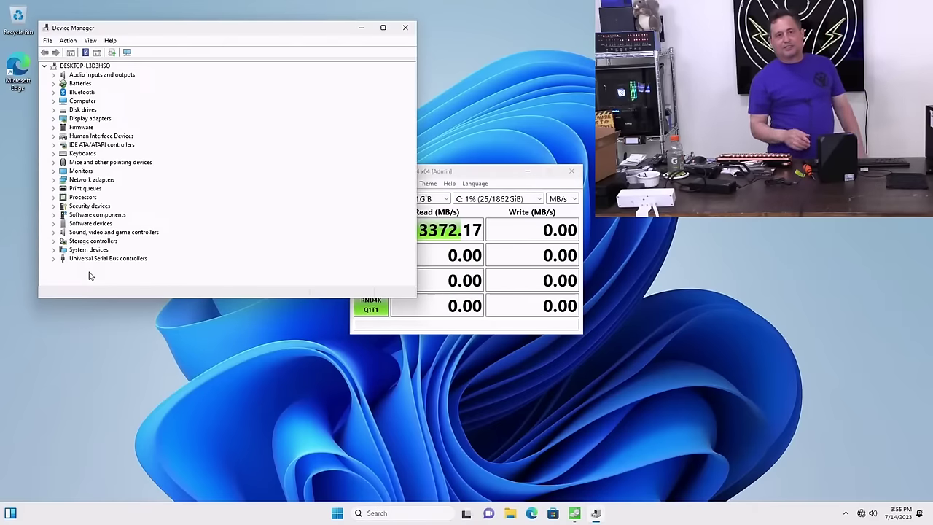
{"action": "left_click", "coordinate": [406, 27]}
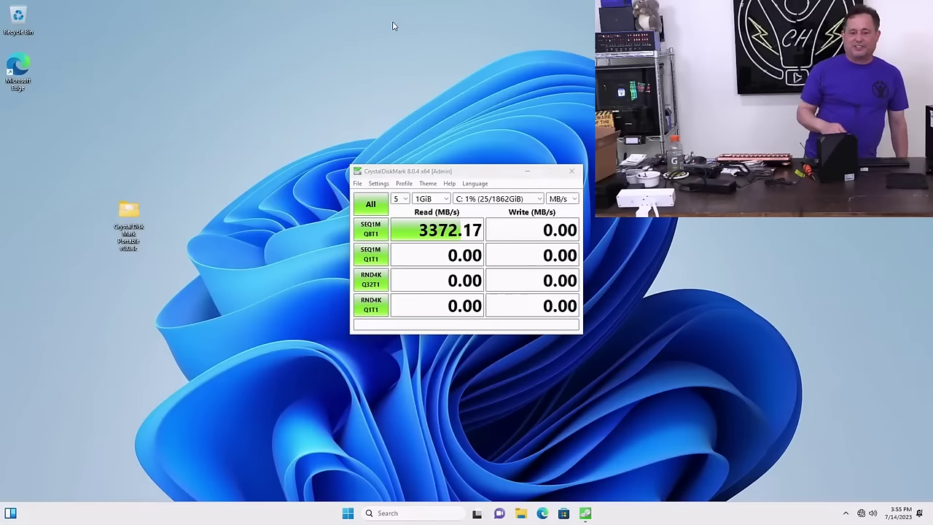